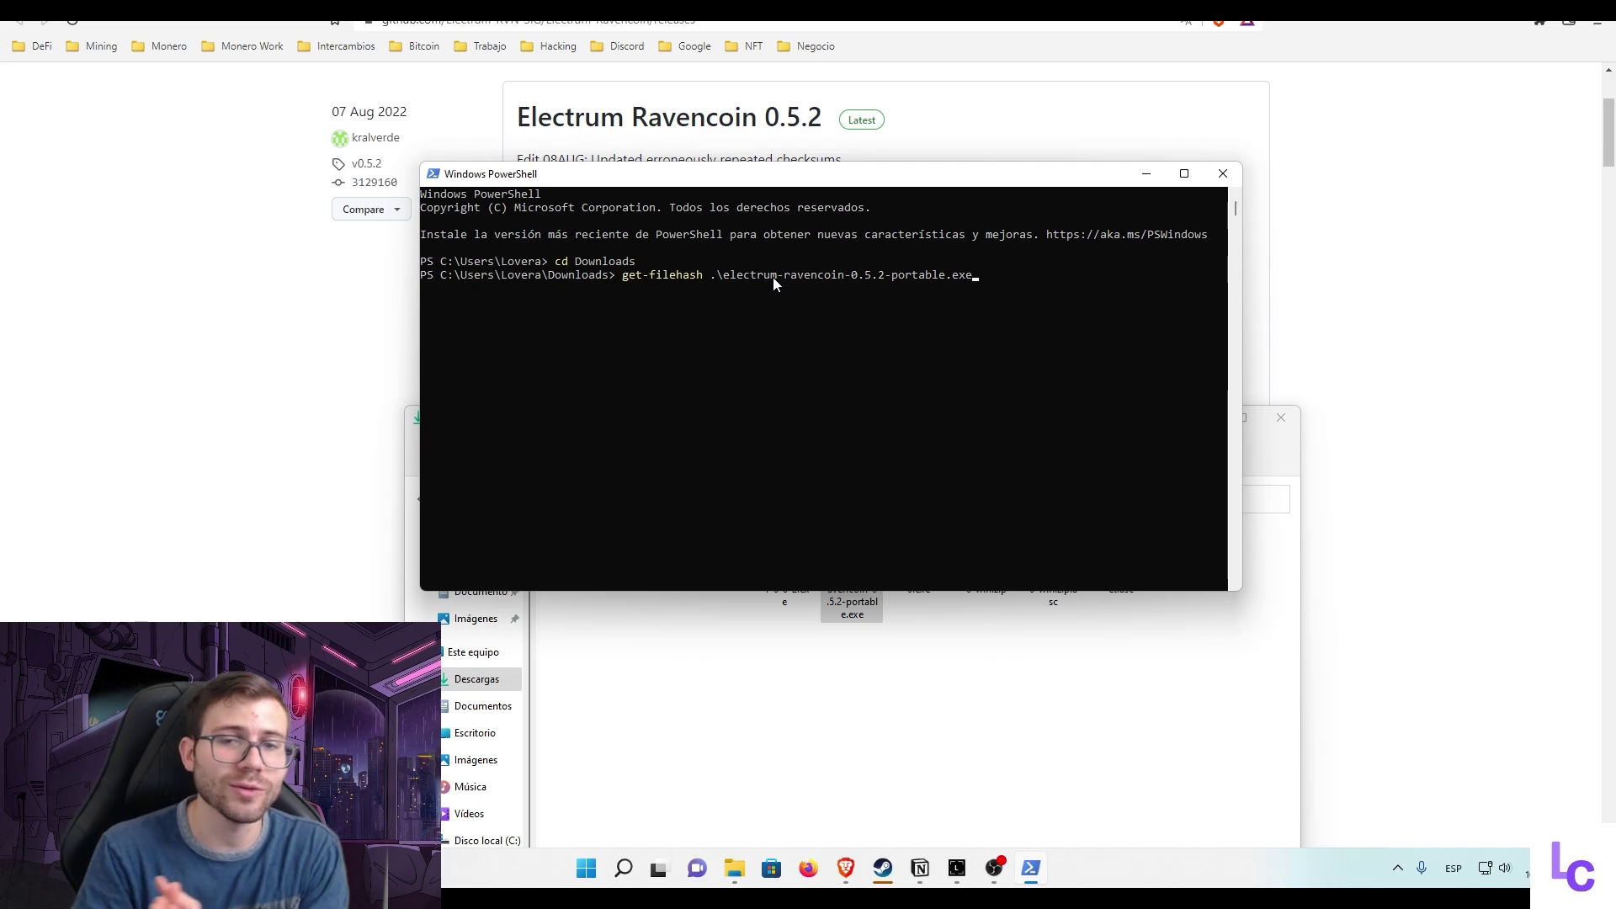
Compute the file hash of electrum-ravencoin-0.5.2-portable.exe and compare it with the EXE PORTABLE checksum on the release page
key("Return")
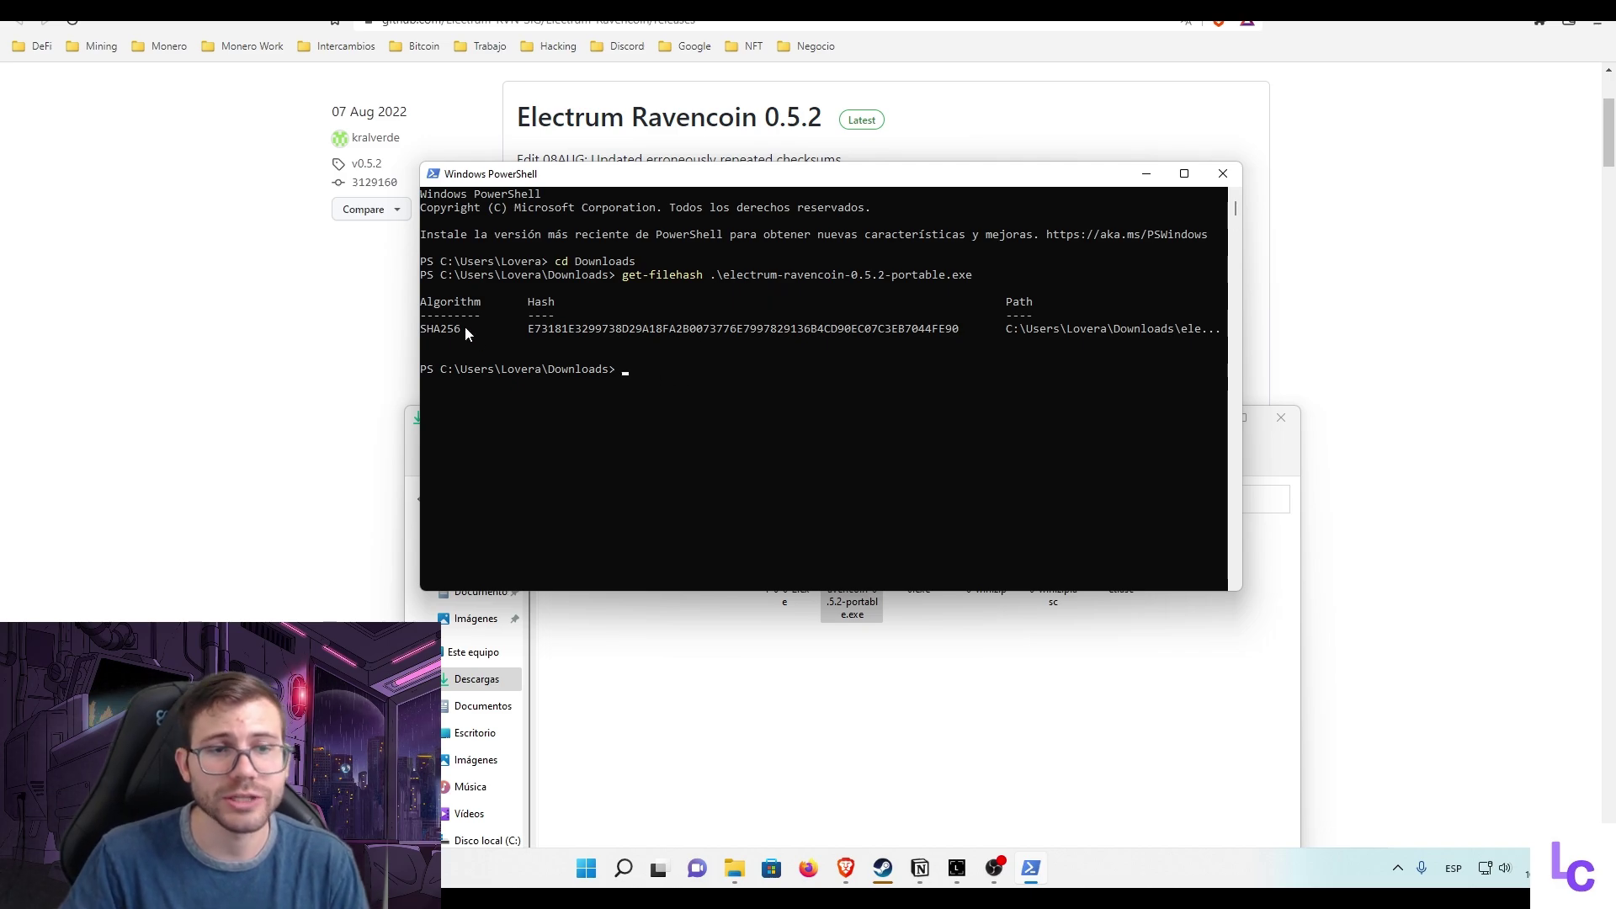
left_click_drag(528, 330, 963, 327)
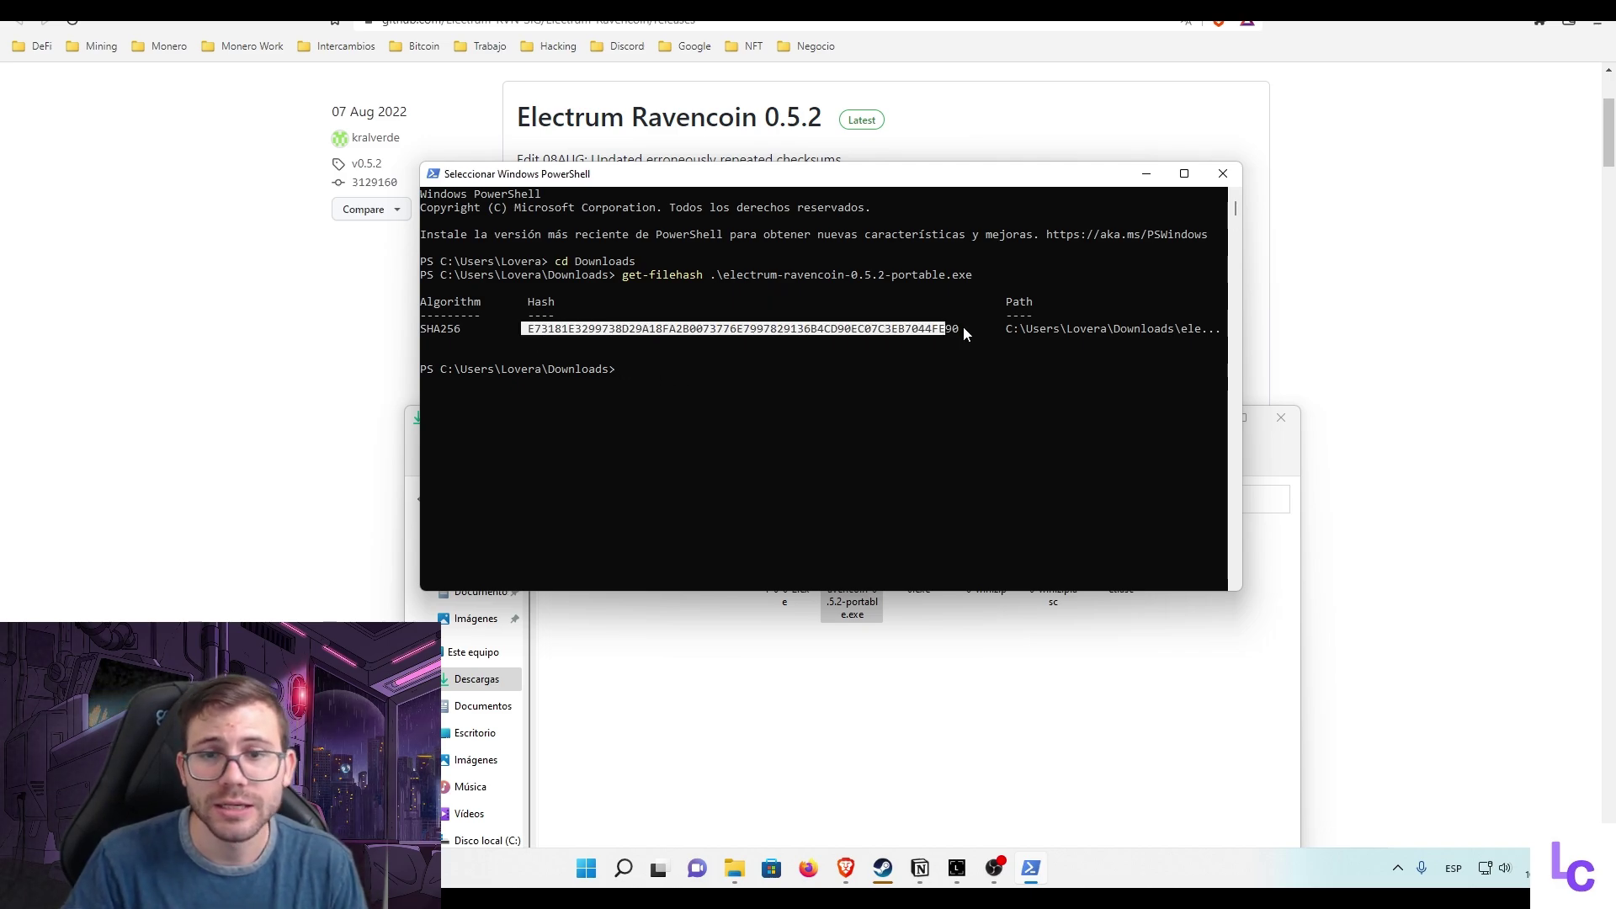
left_click(1293, 471)
left_click(1204, 418)
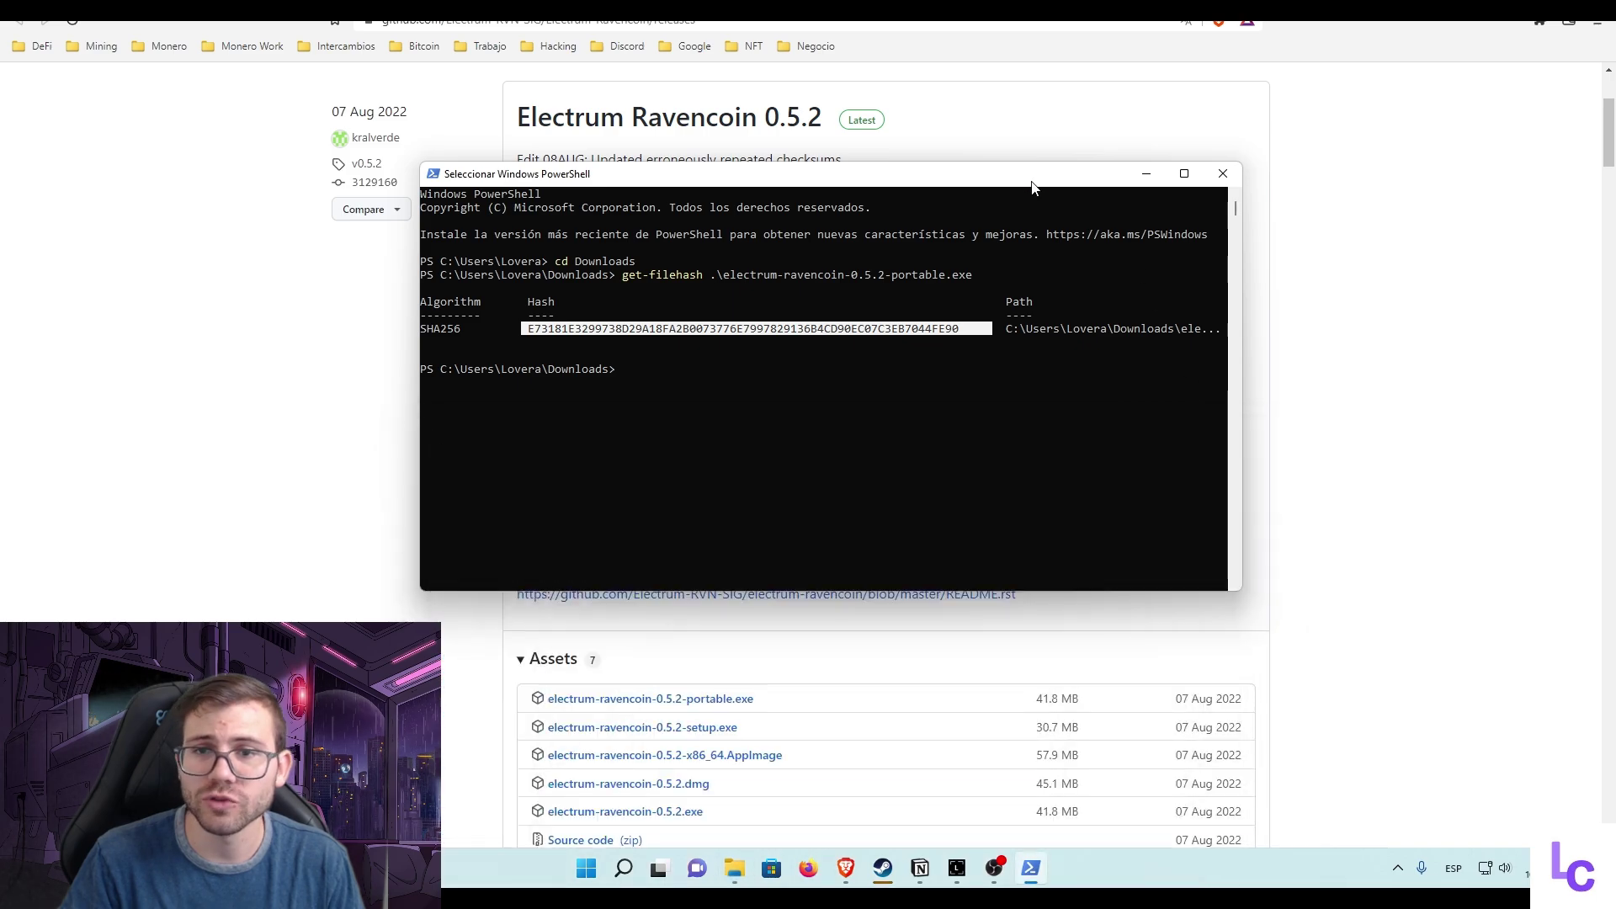
left_click_drag(1034, 178, 1486, 253)
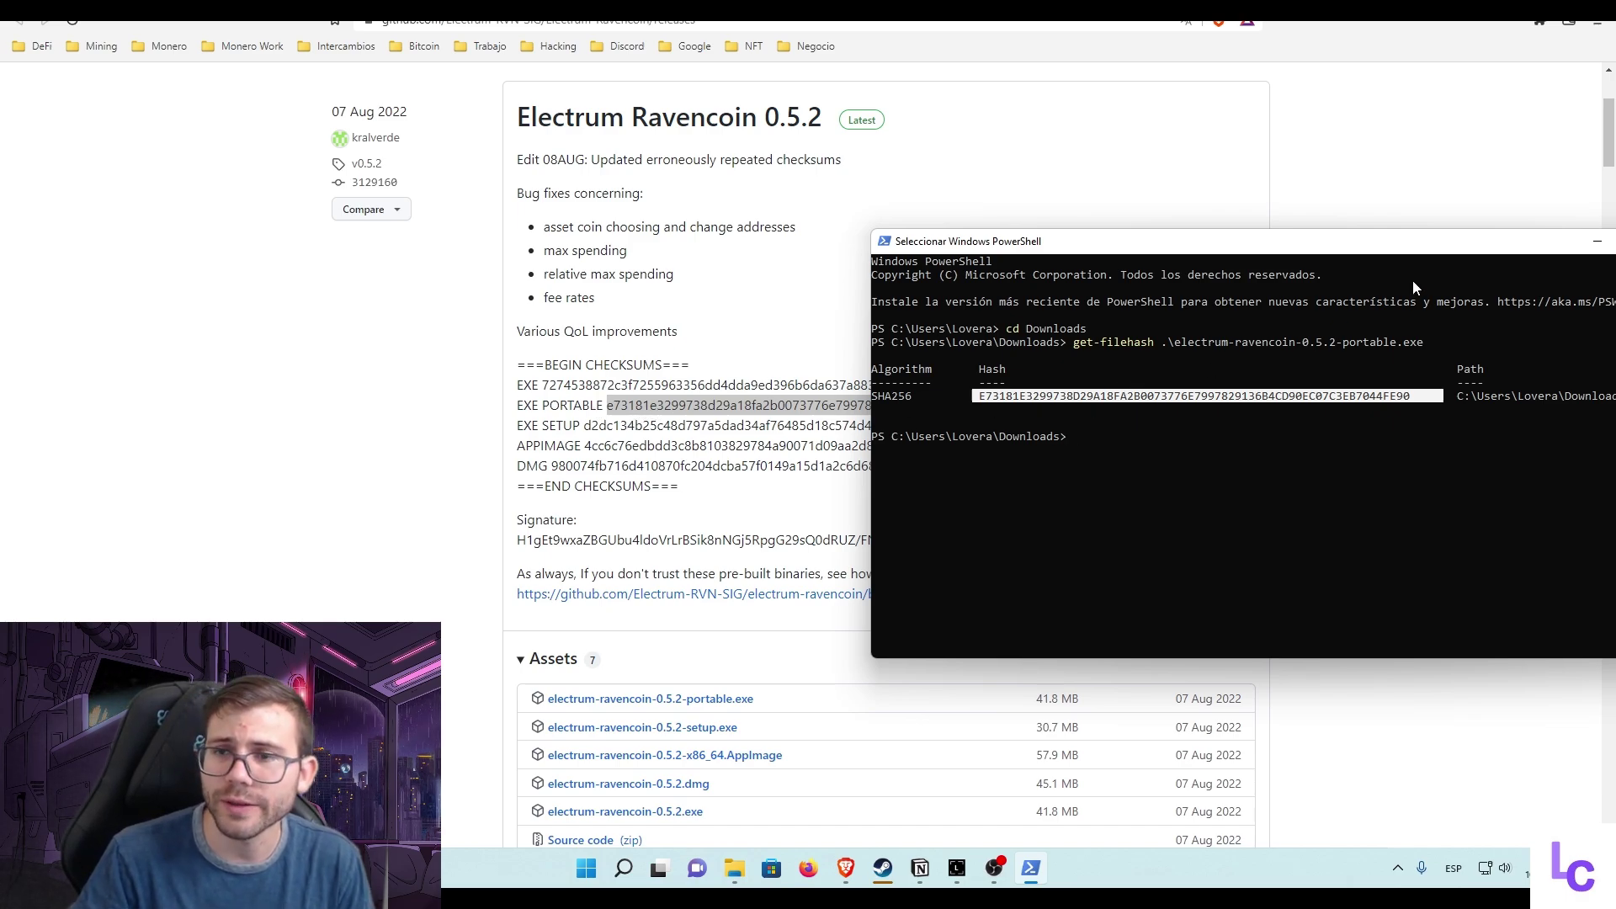
left_click_drag(1421, 252, 1016, 459)
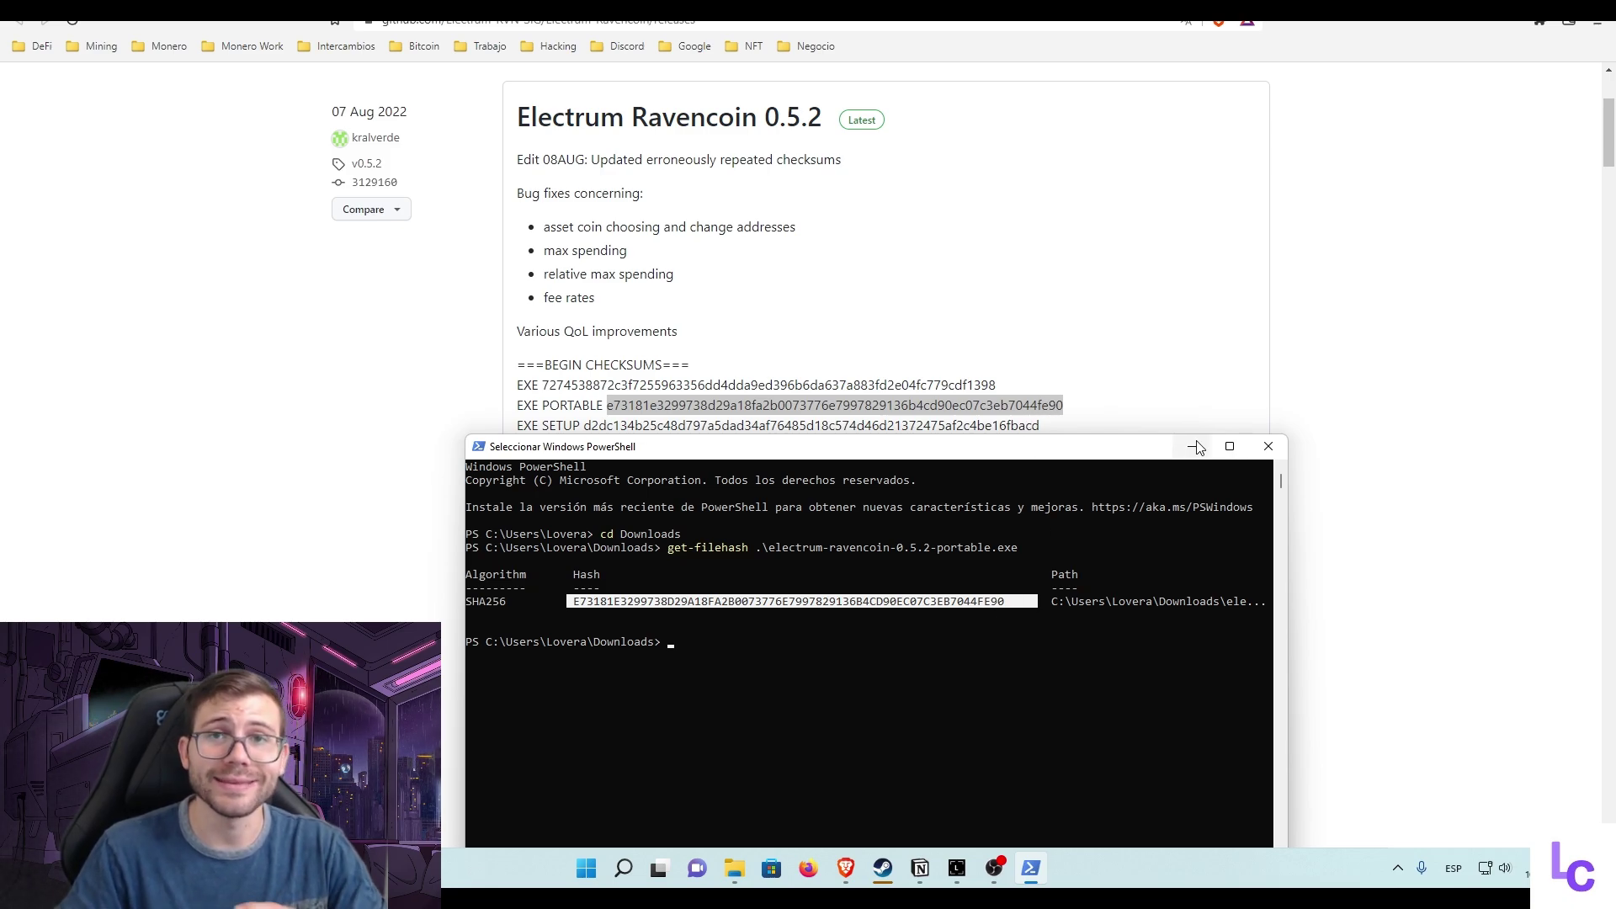
left_click(1266, 449)
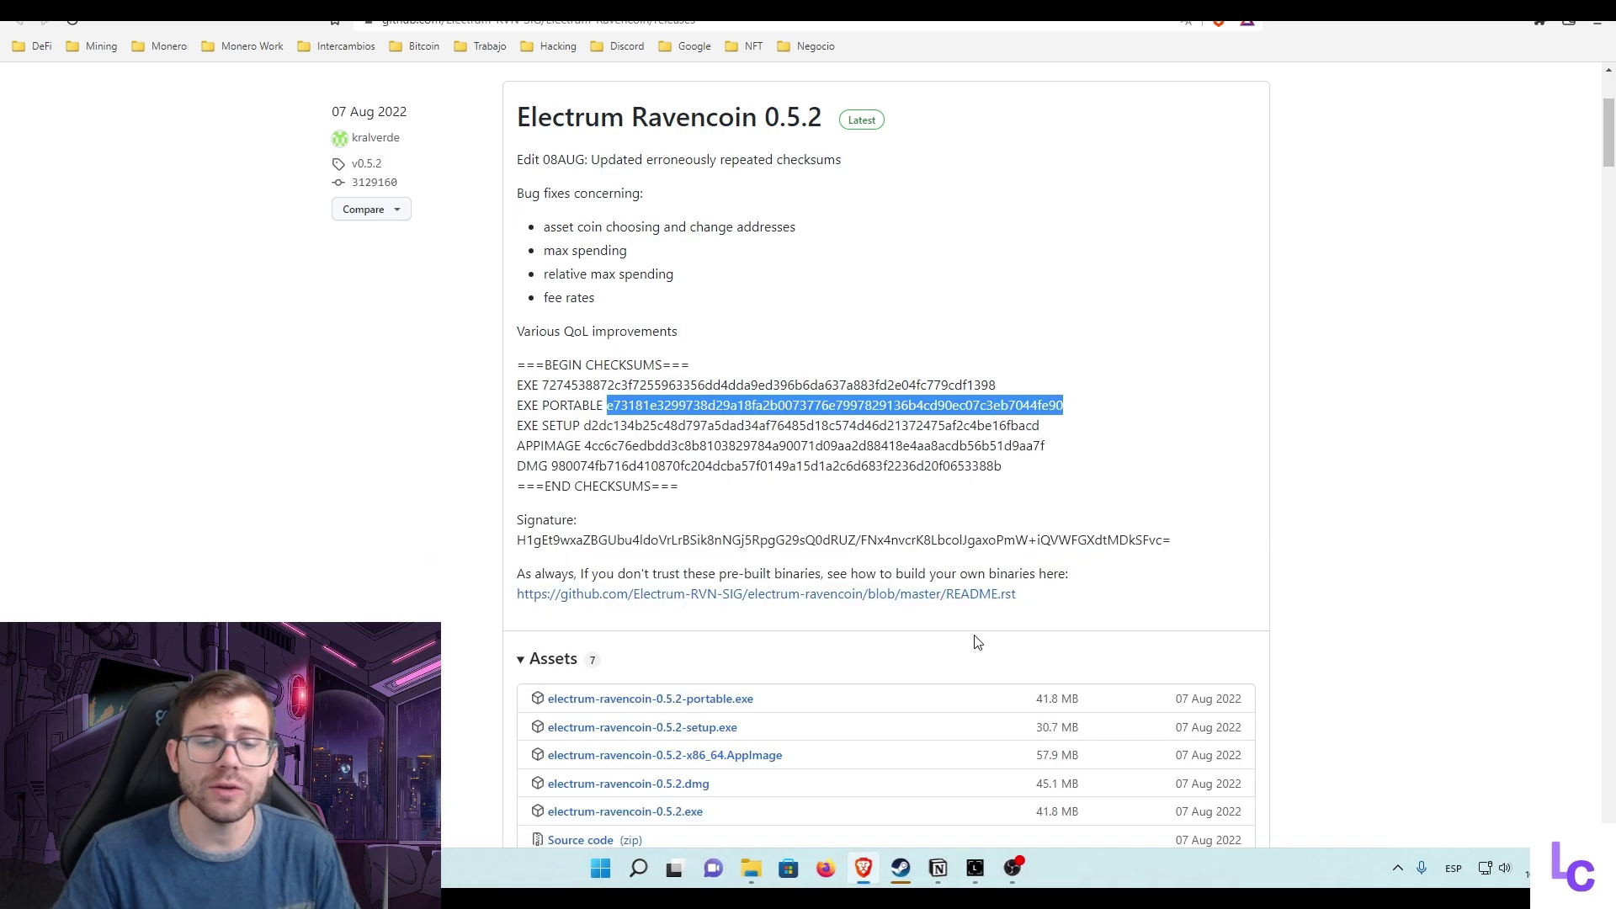
Launch electrum-ravencoin-0.5.2-portable.exe from the Downloads folder, allowing it to run despite the SmartScreen block
left_click(756, 876)
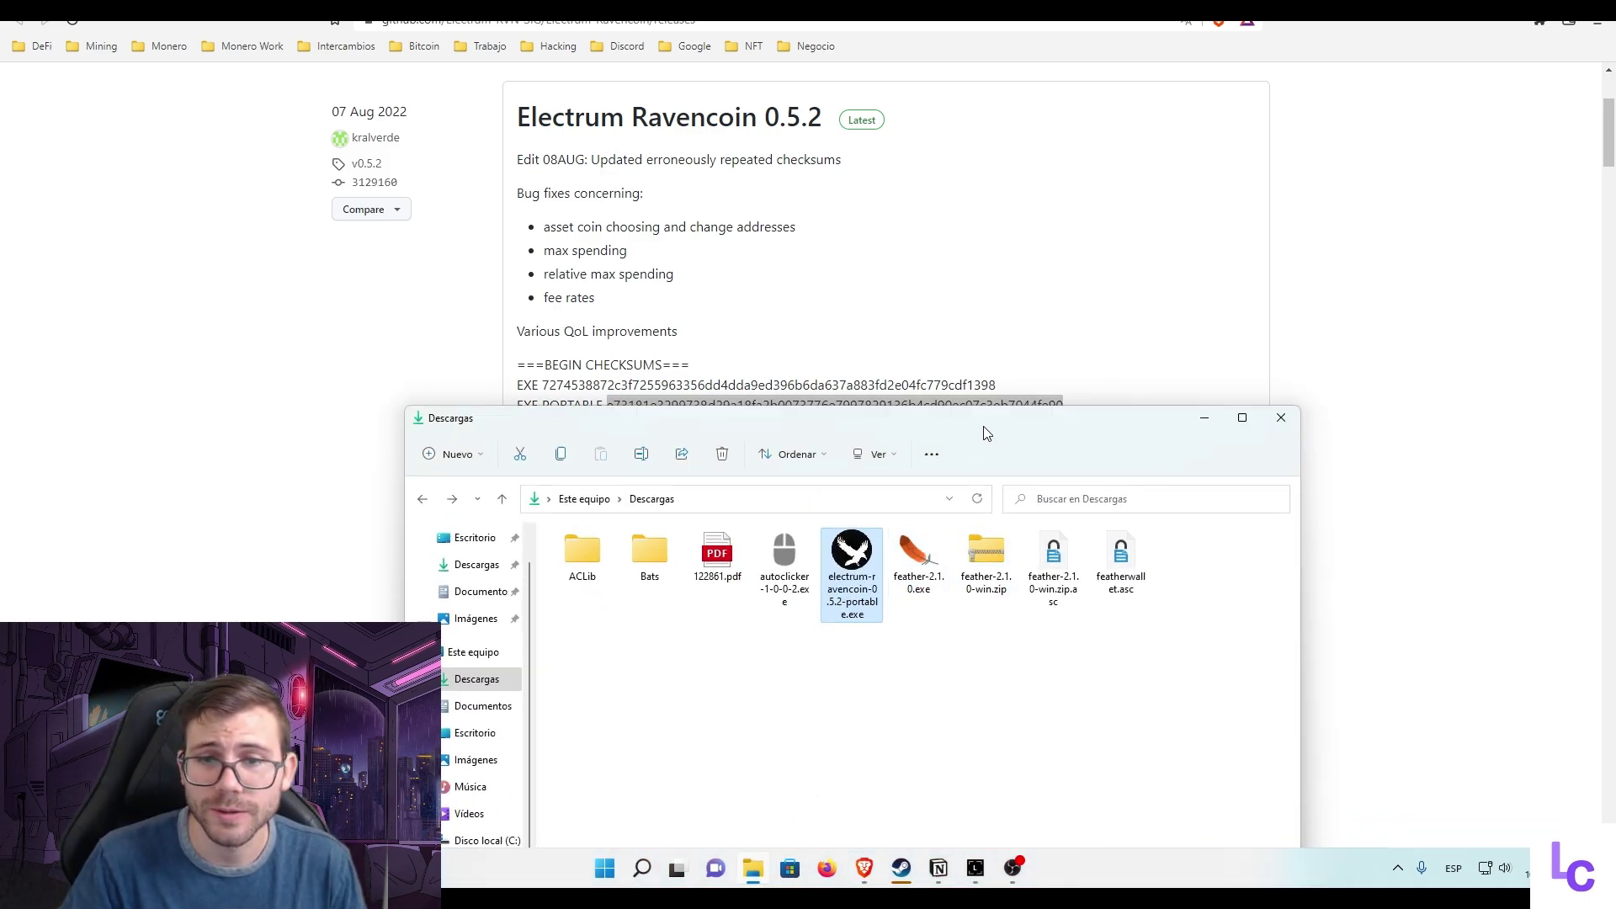
left_click_drag(982, 429, 969, 89)
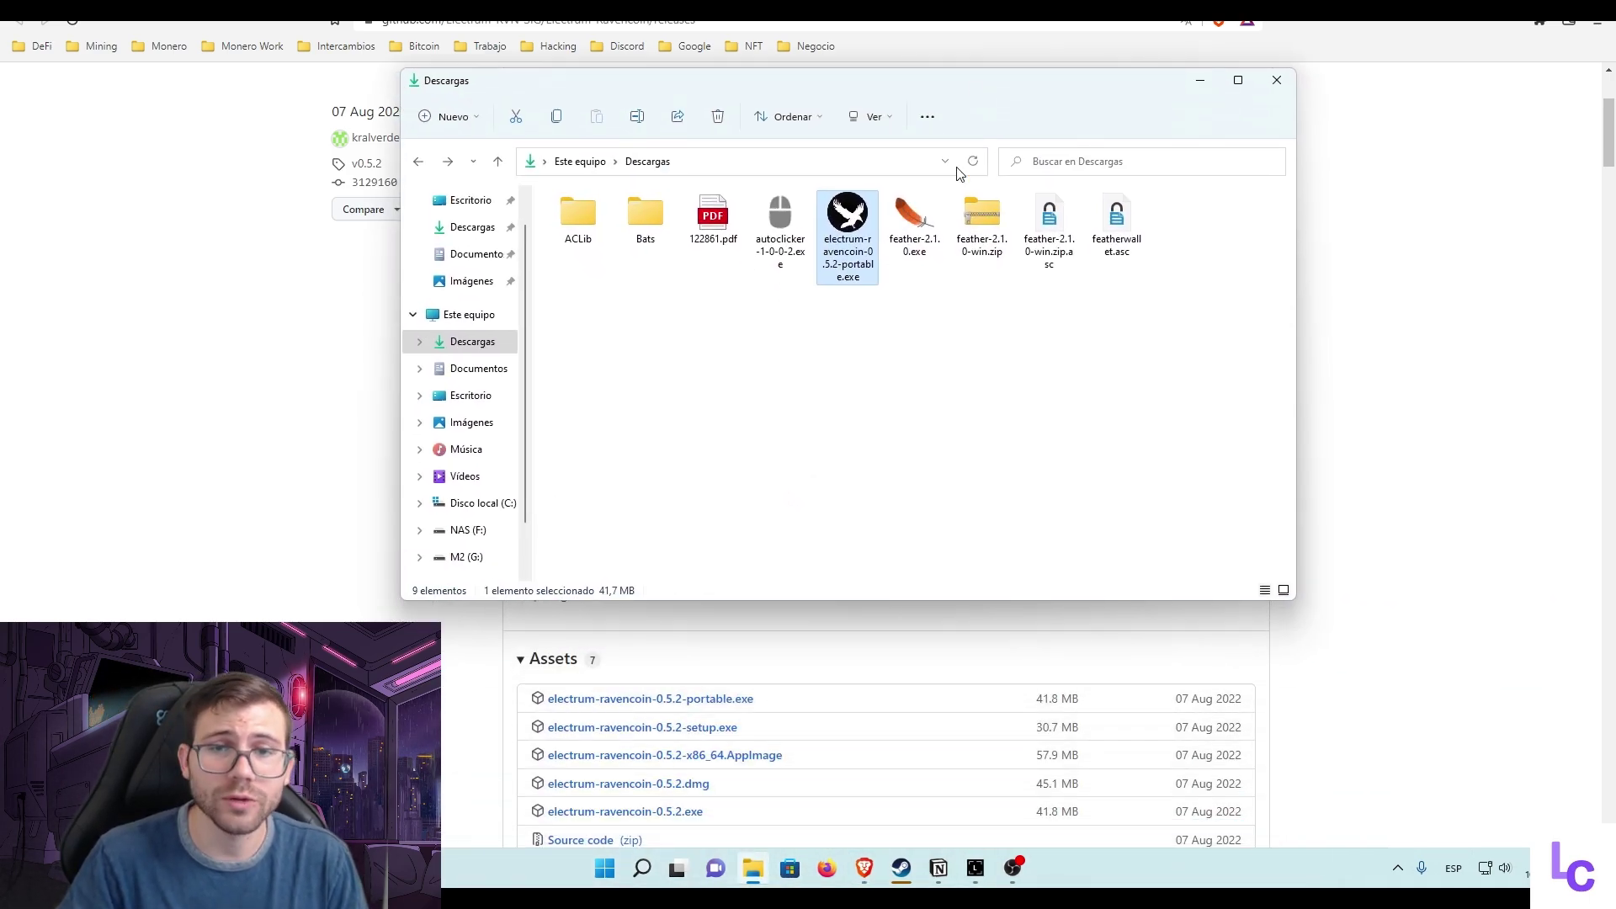
double_click(852, 244)
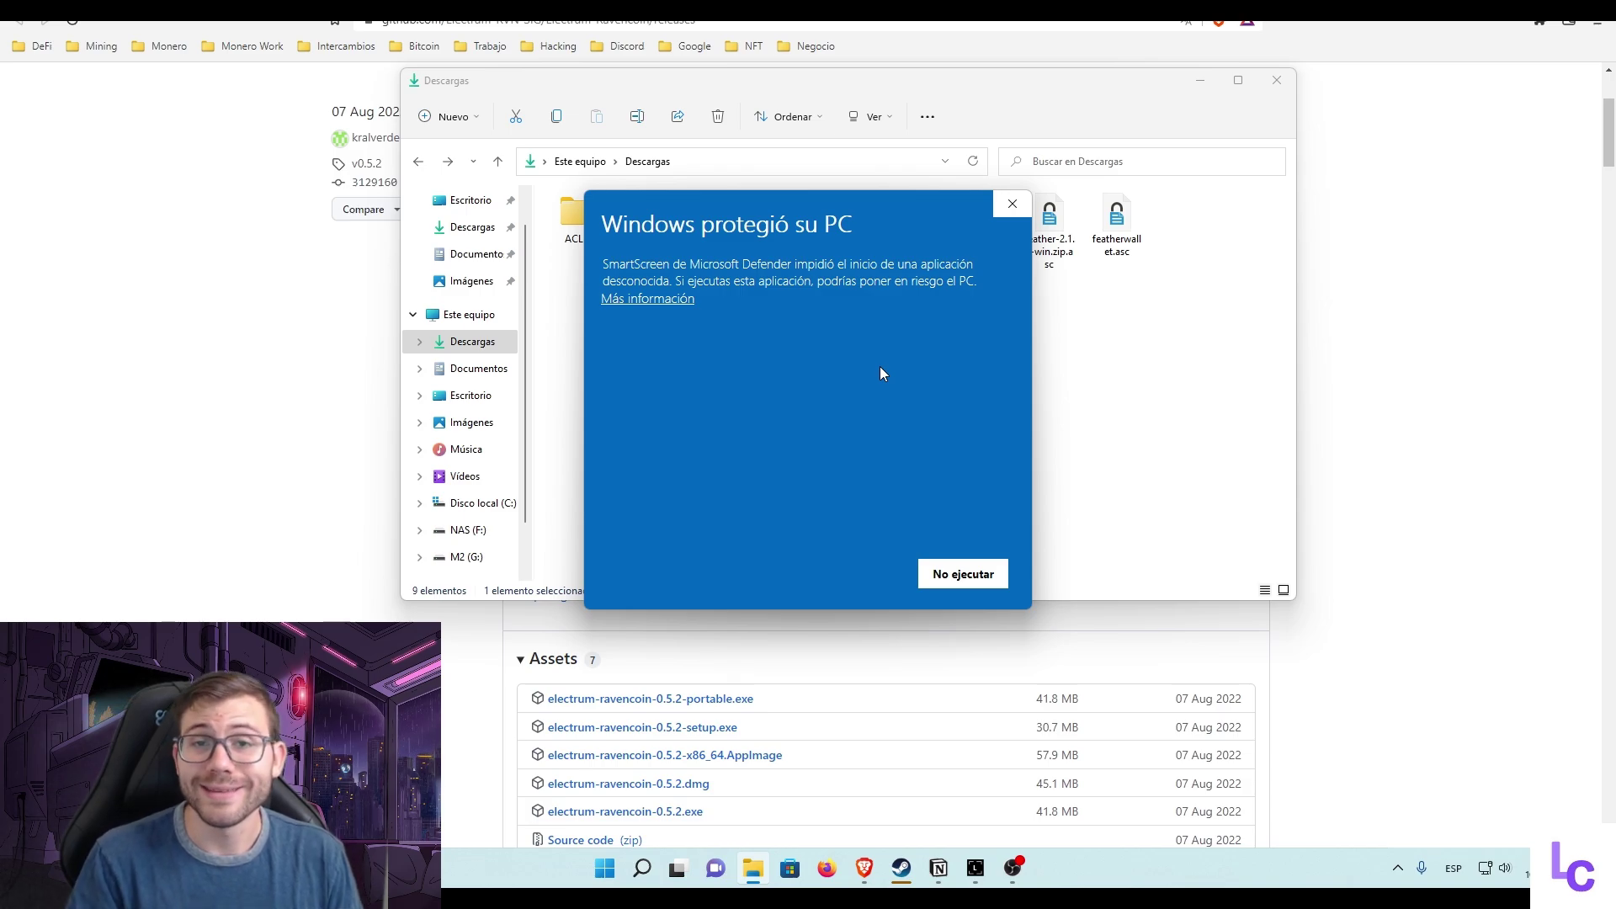
left_click(651, 300)
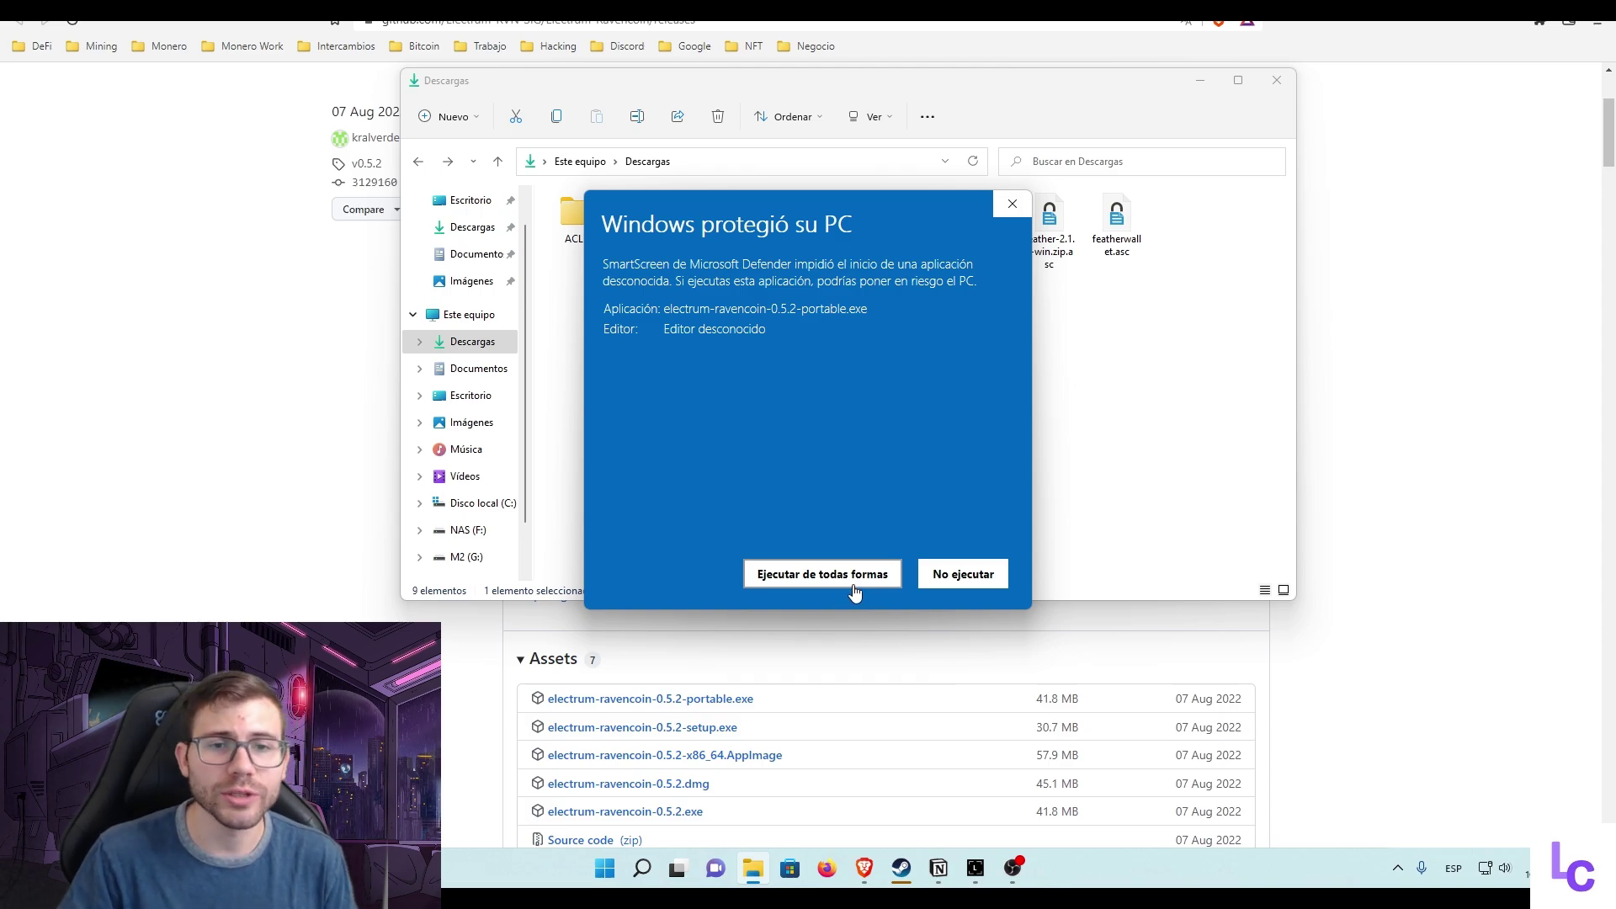
left_click(811, 578)
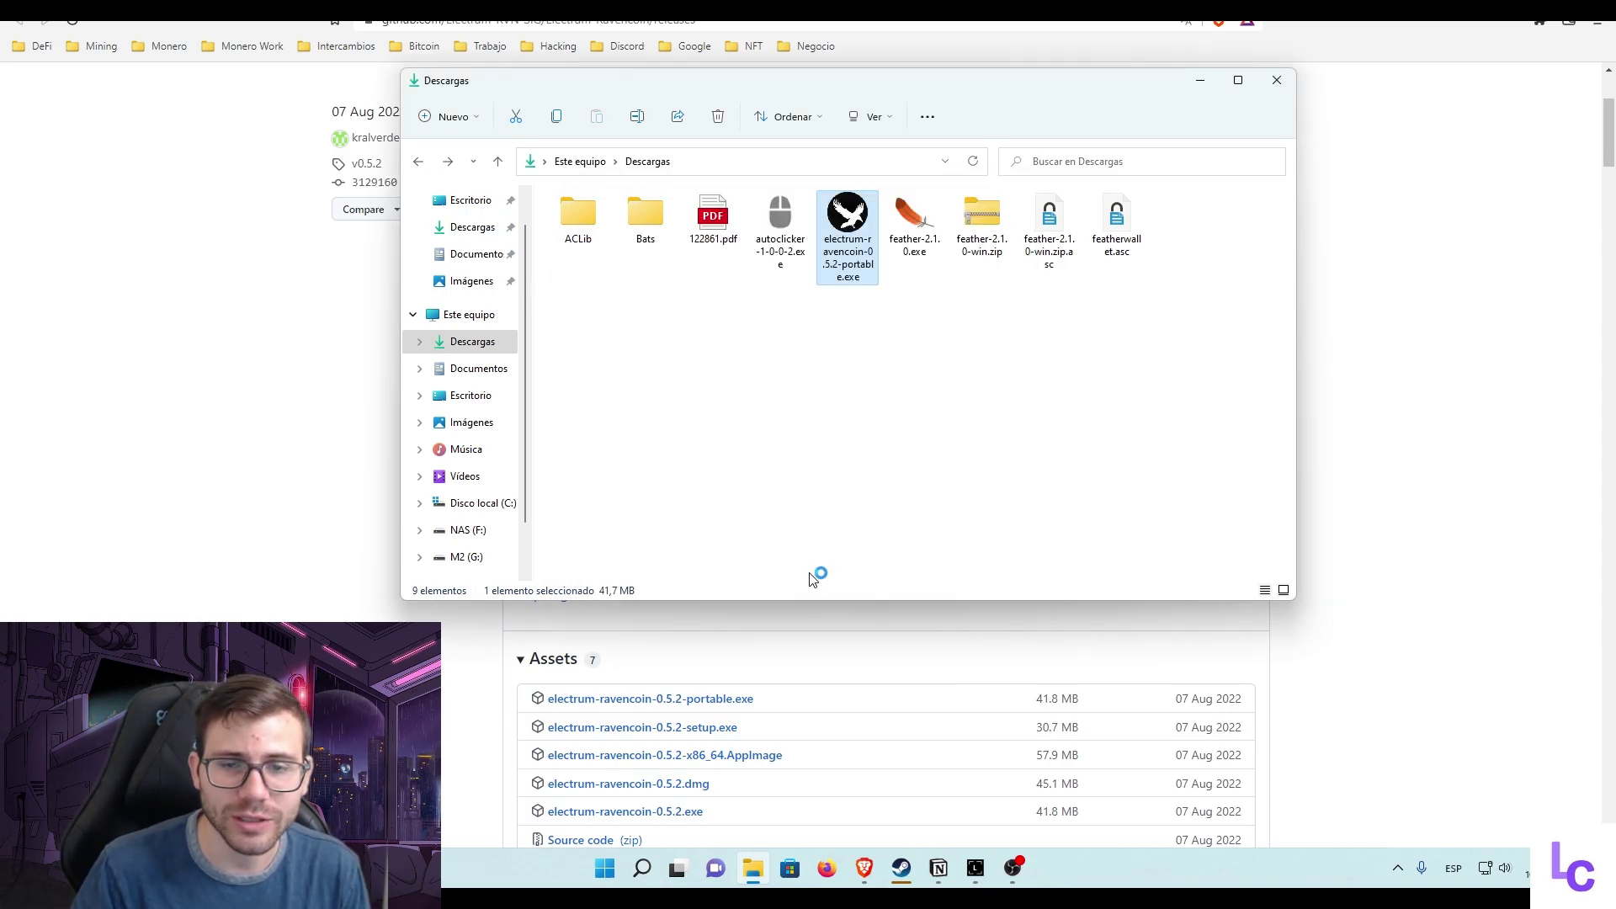
left_click(1202, 83)
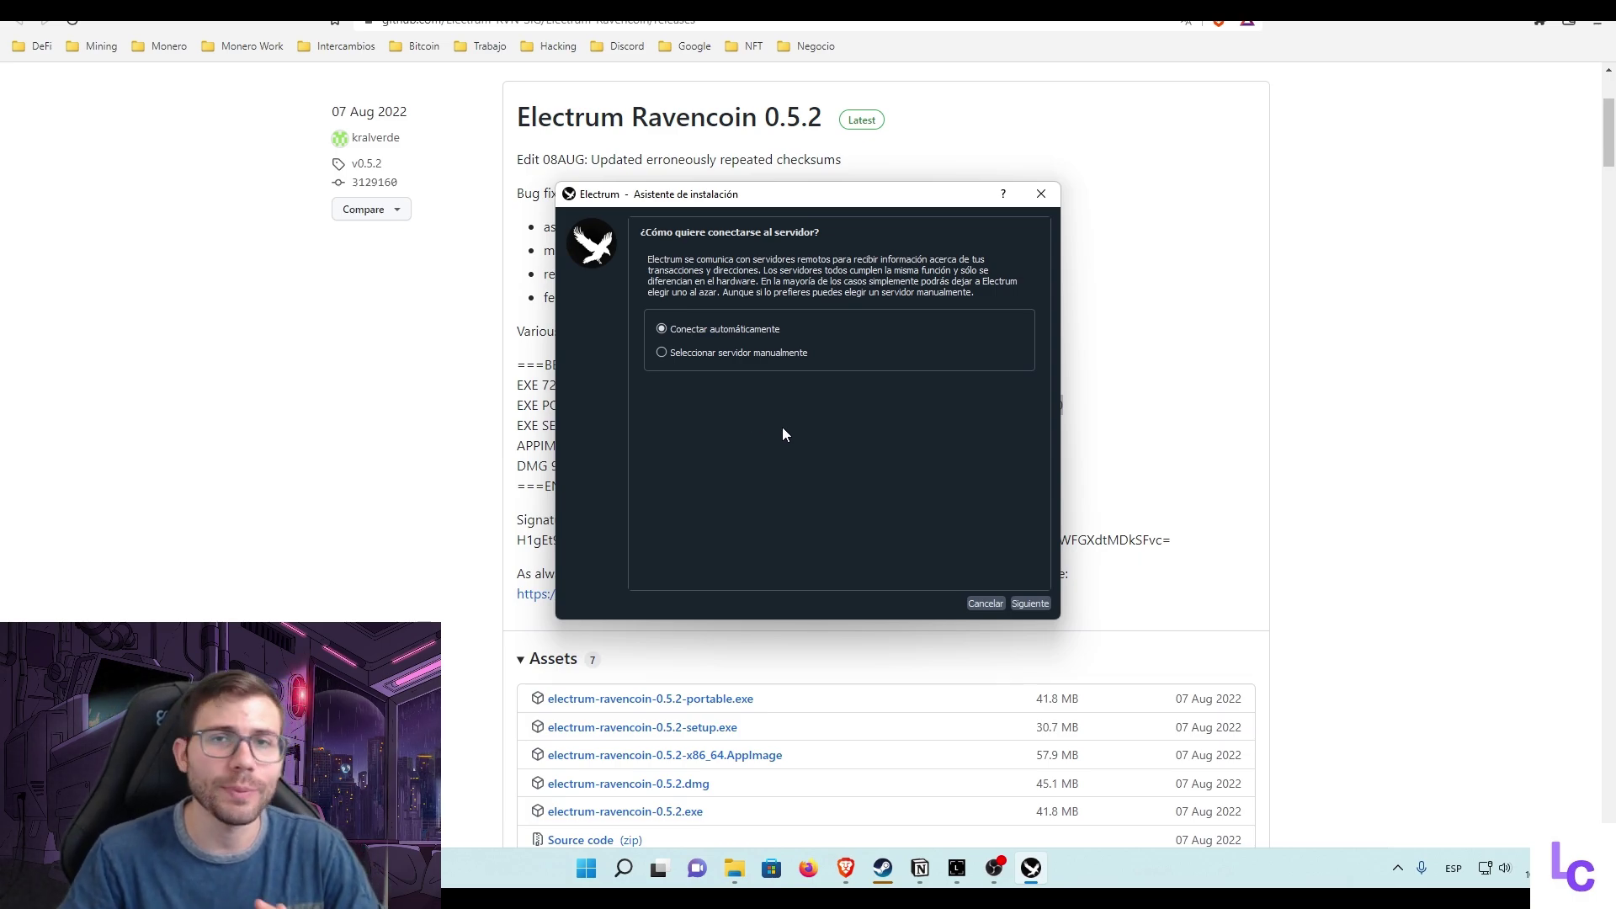
Accept automatic server connection in the Electrum installation wizard and name the wallet LoveraTV
left_click(1038, 600)
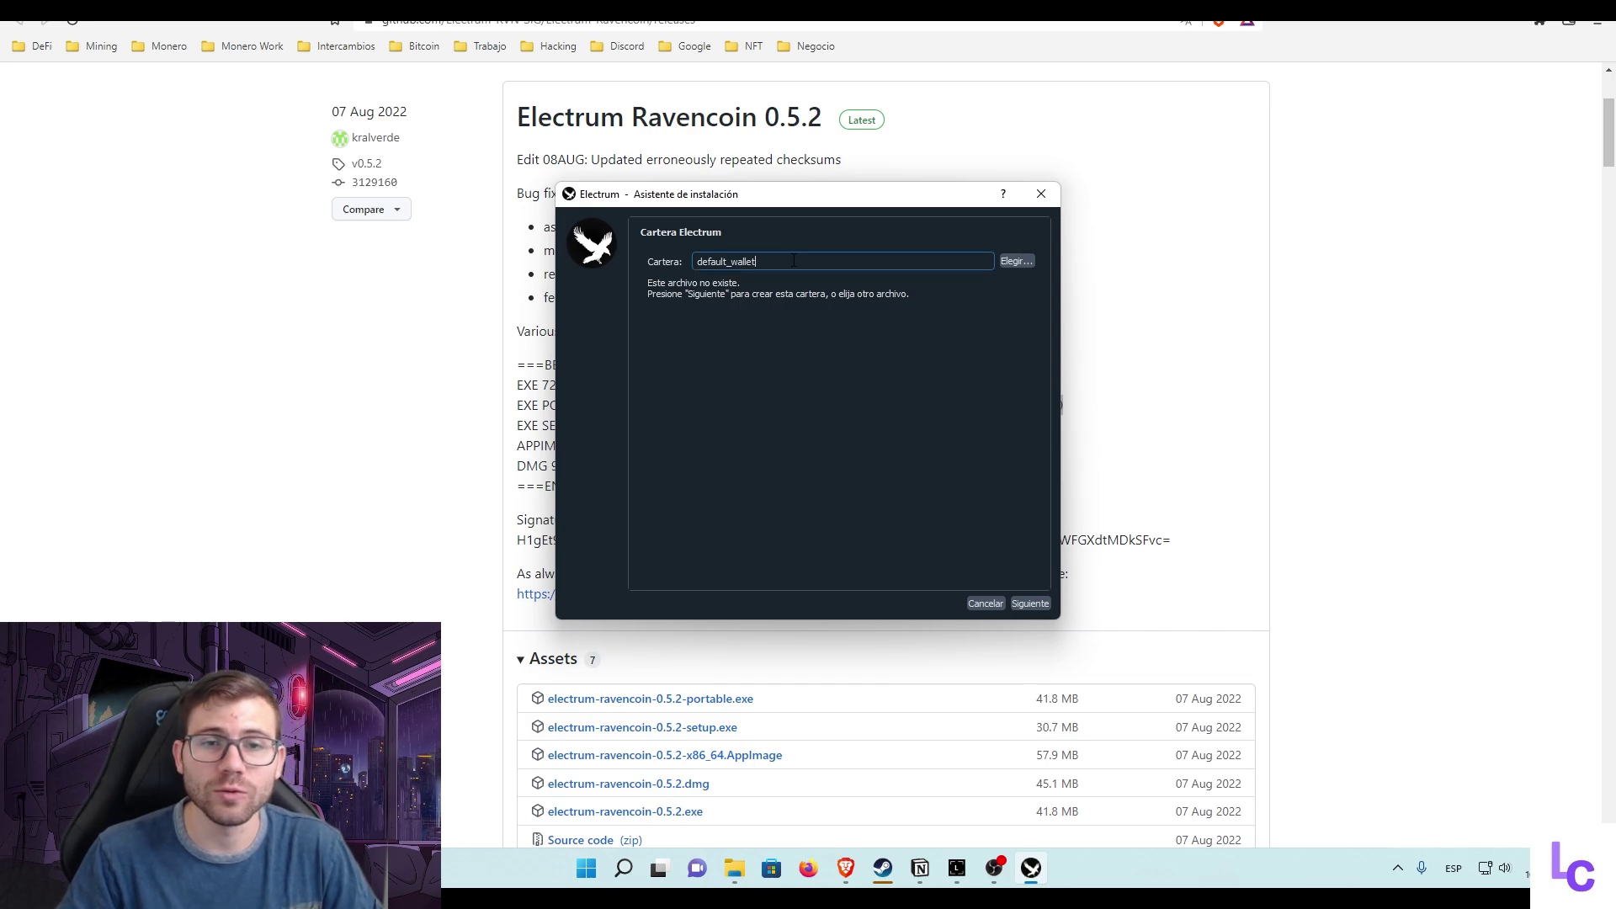
double_click(871, 263)
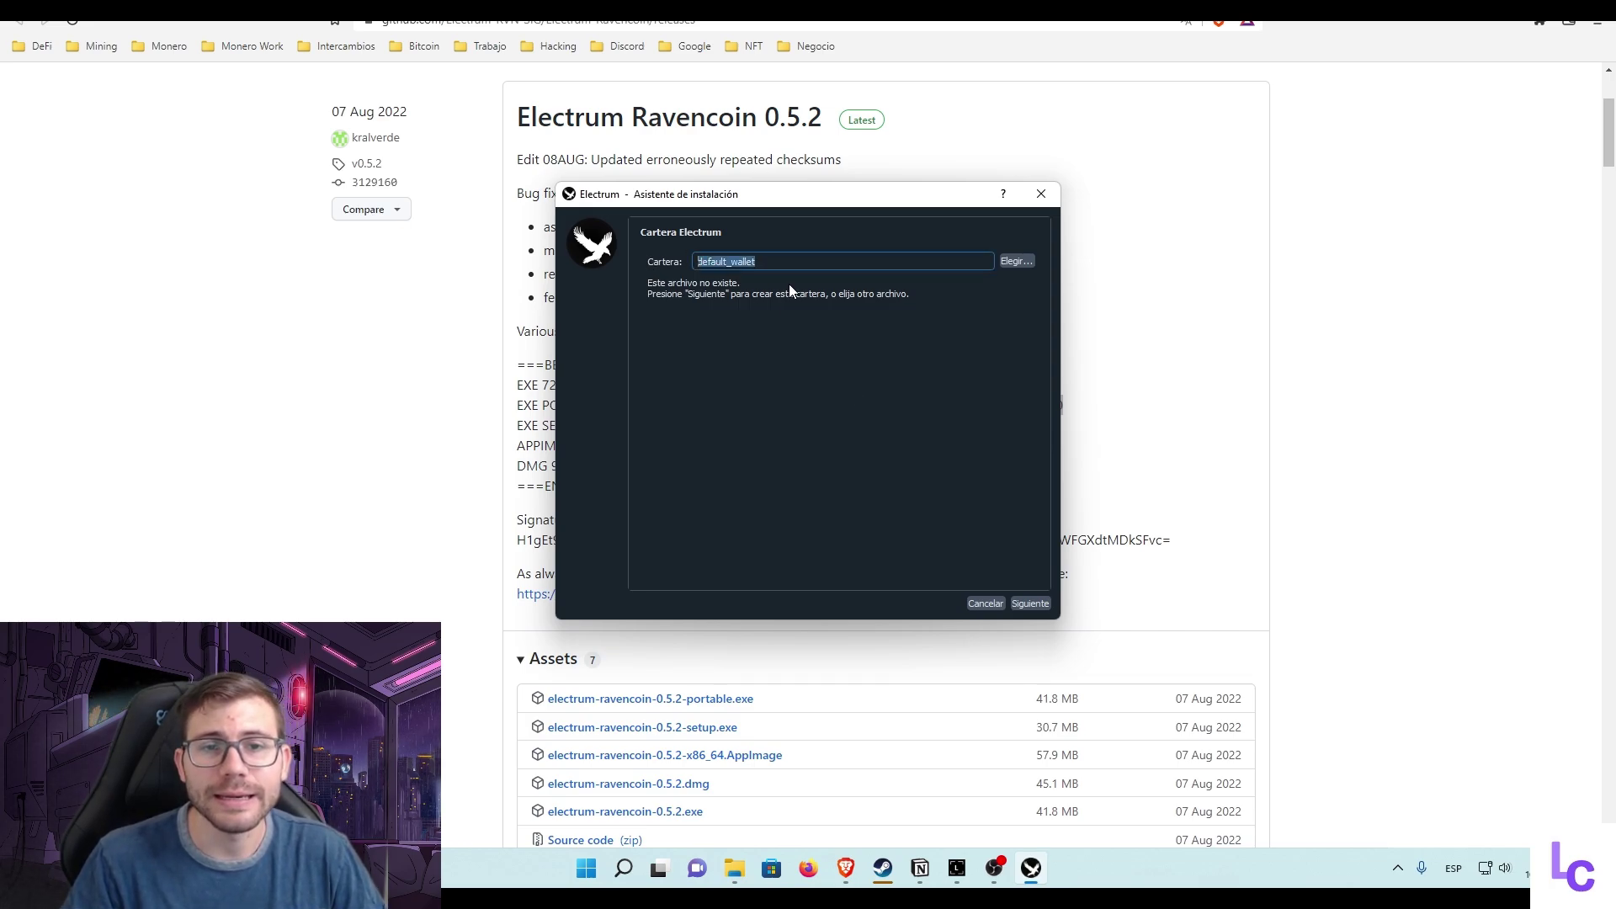
type("LoveraTV")
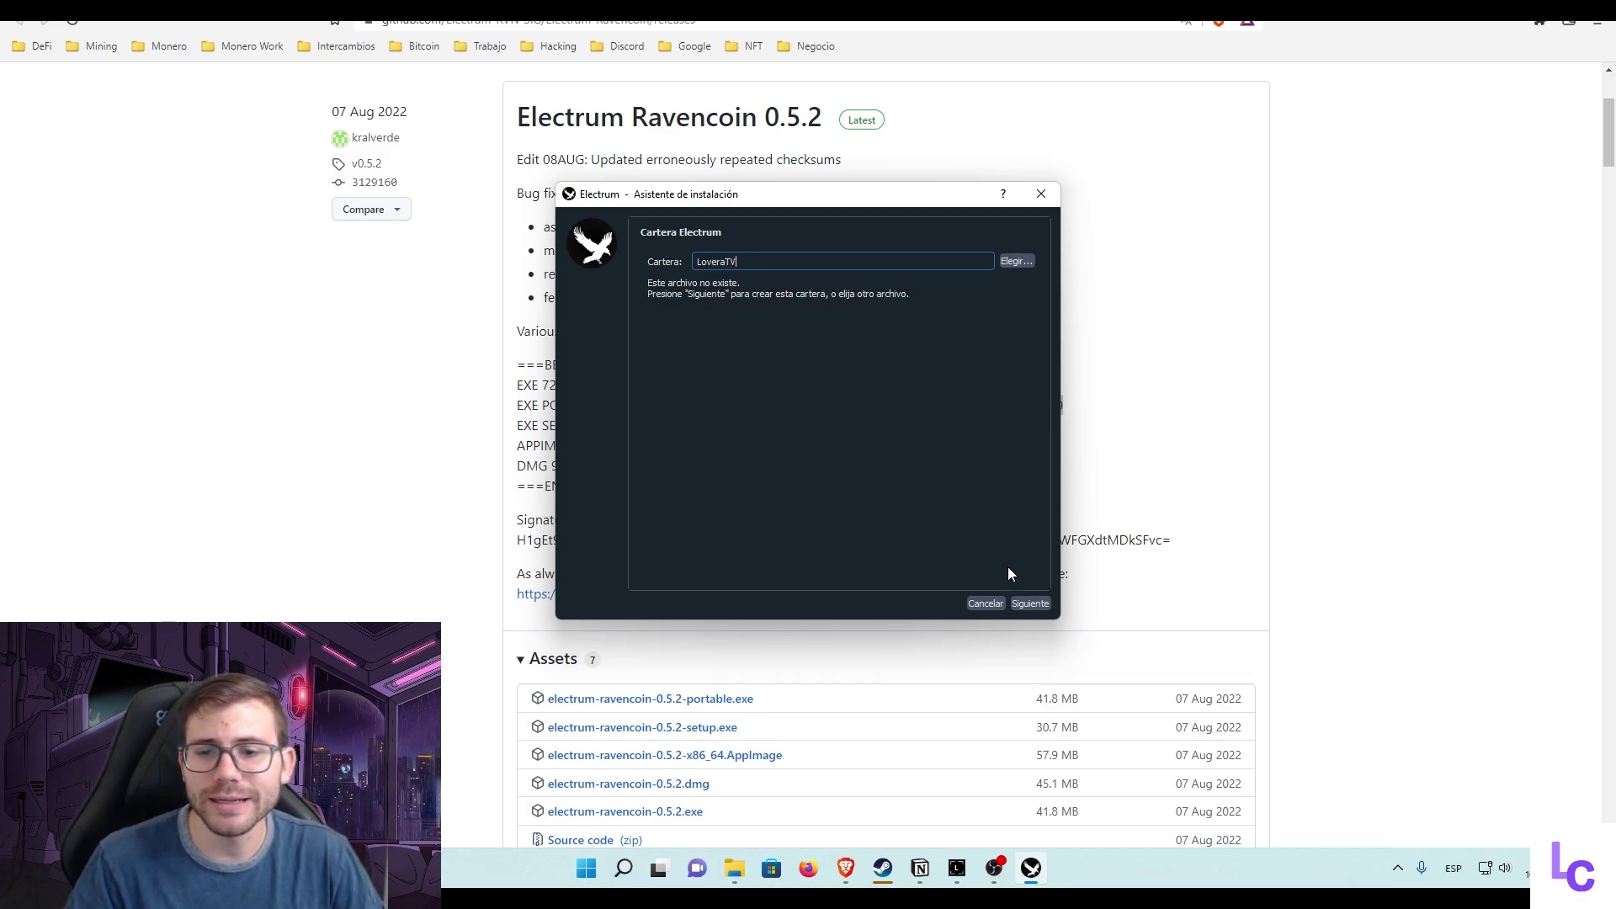
left_click(1032, 603)
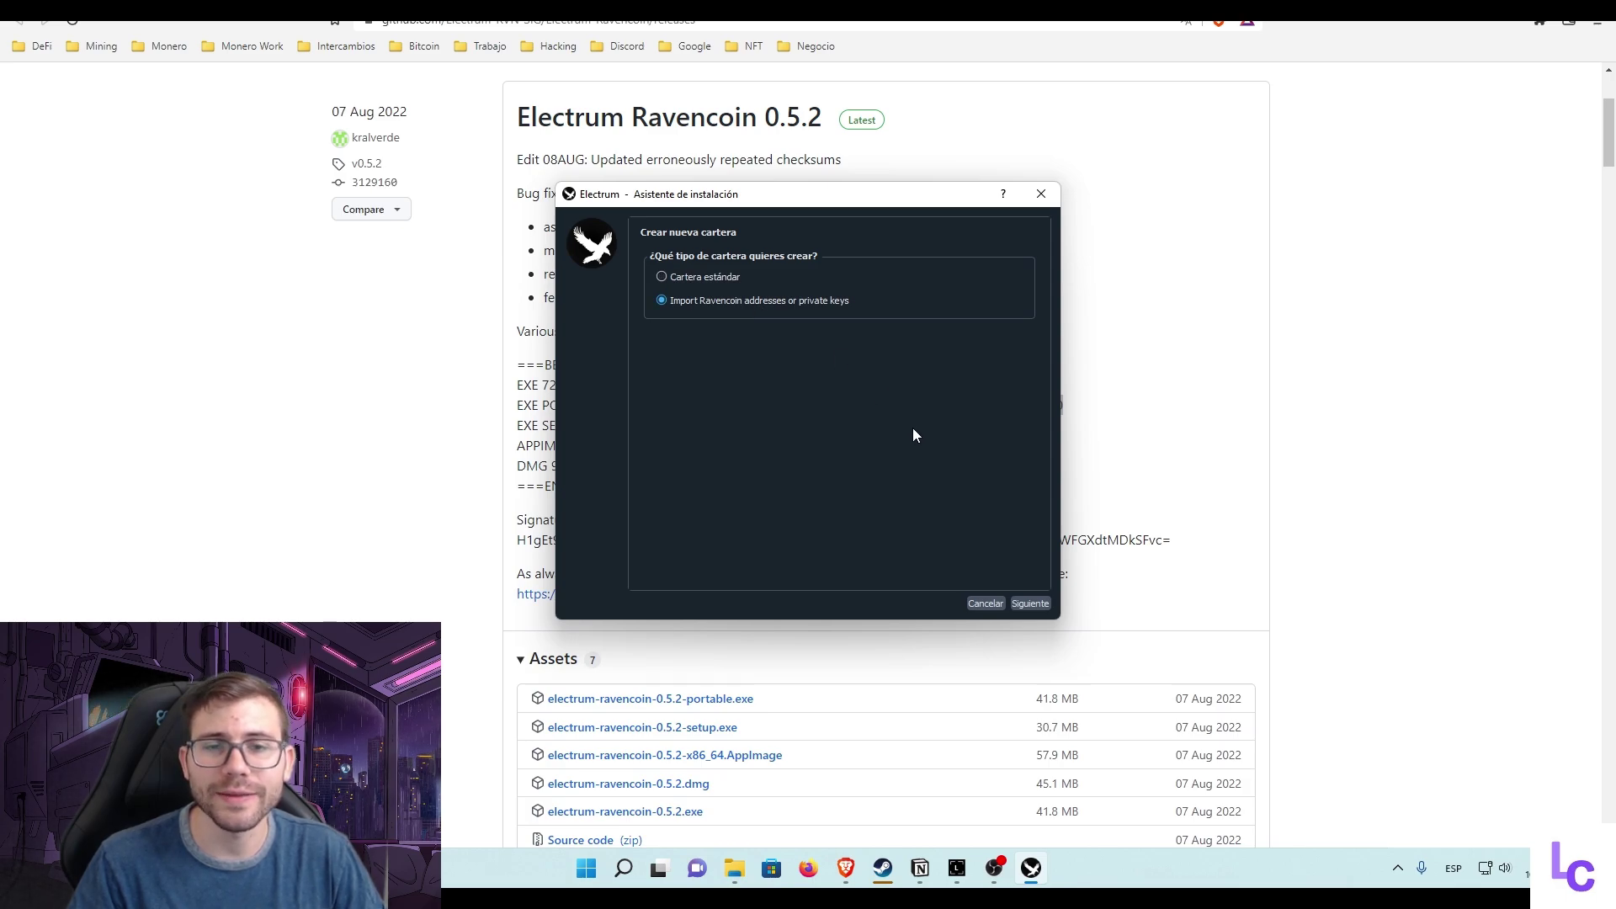
Choose a standard wallet (Cartera estándar) and select using a hardware device (Utilizar un dispositivo de hardware) as its key store
left_click(1034, 604)
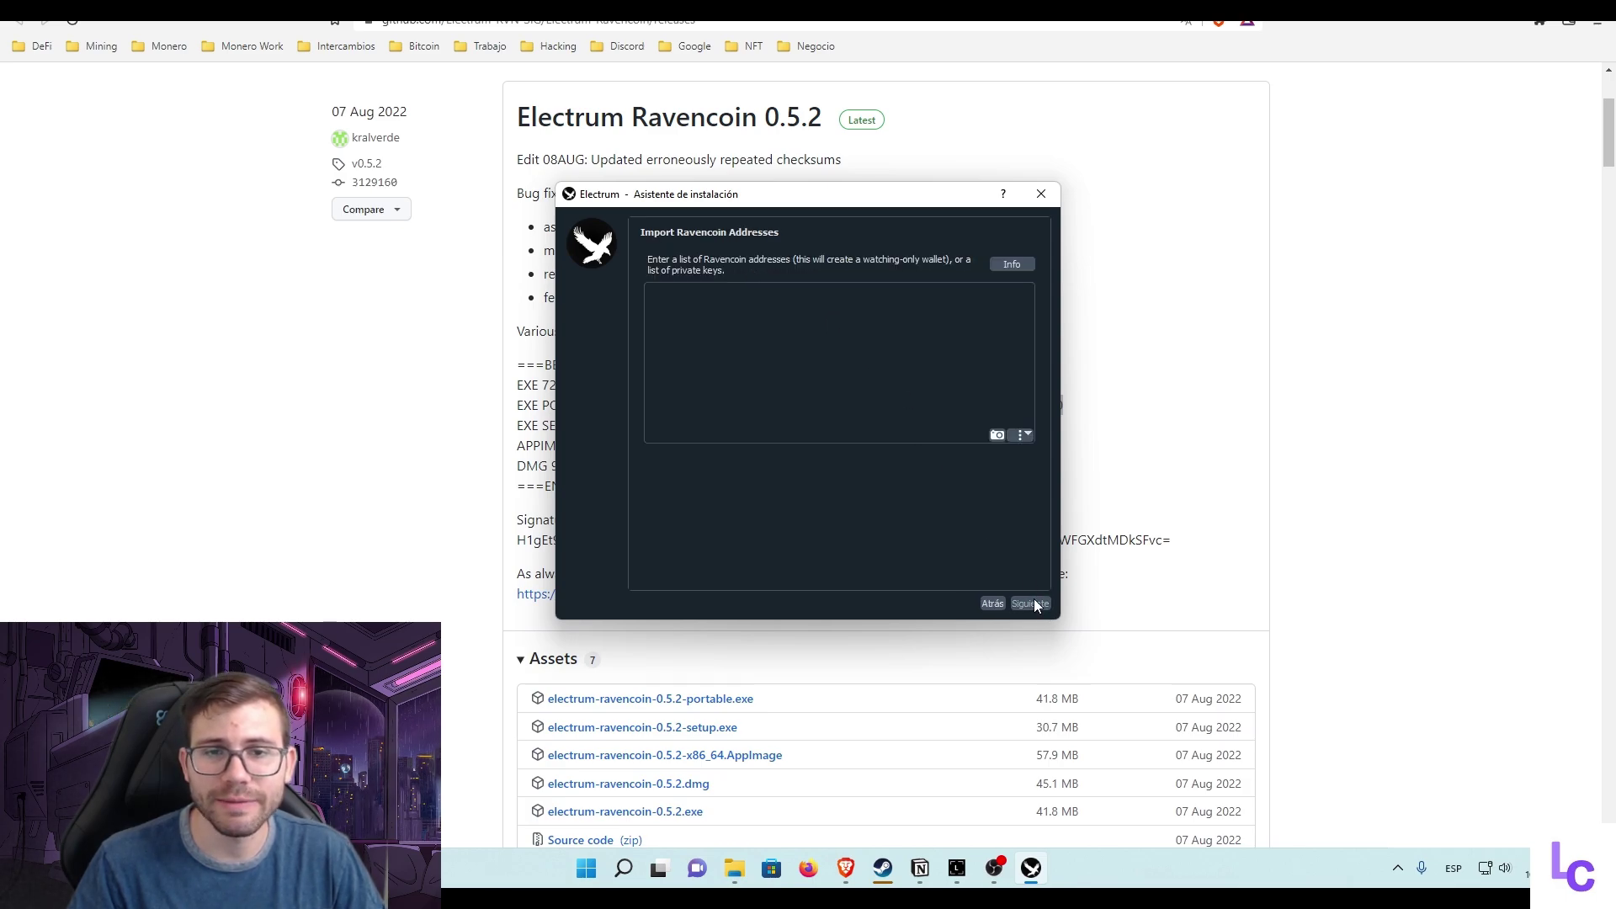
left_click(986, 603)
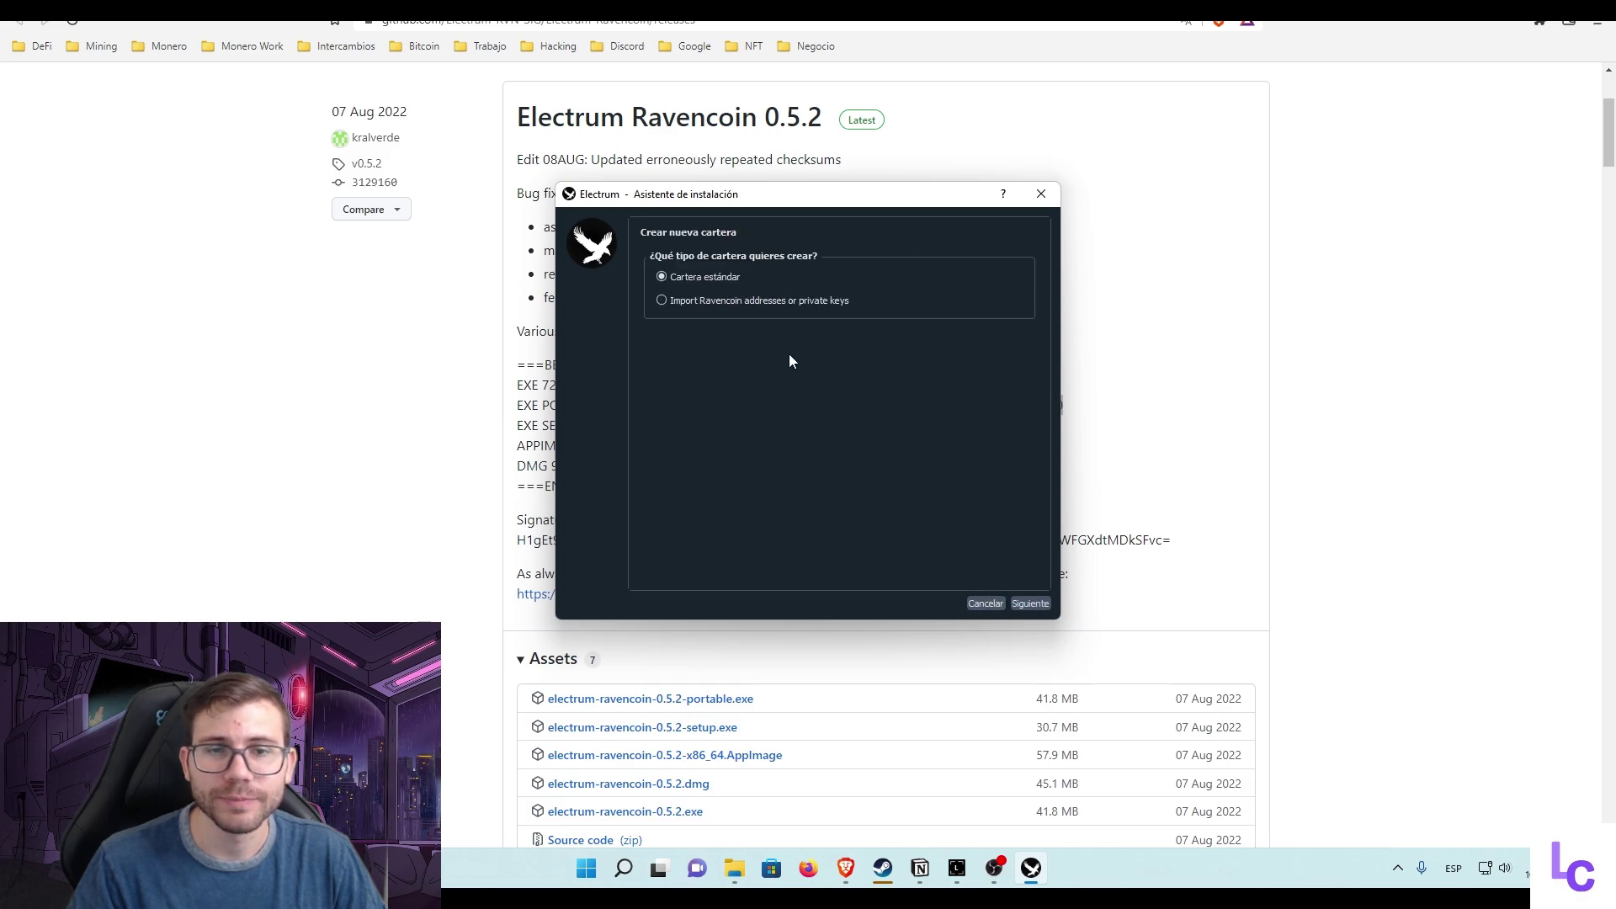
left_click(1032, 604)
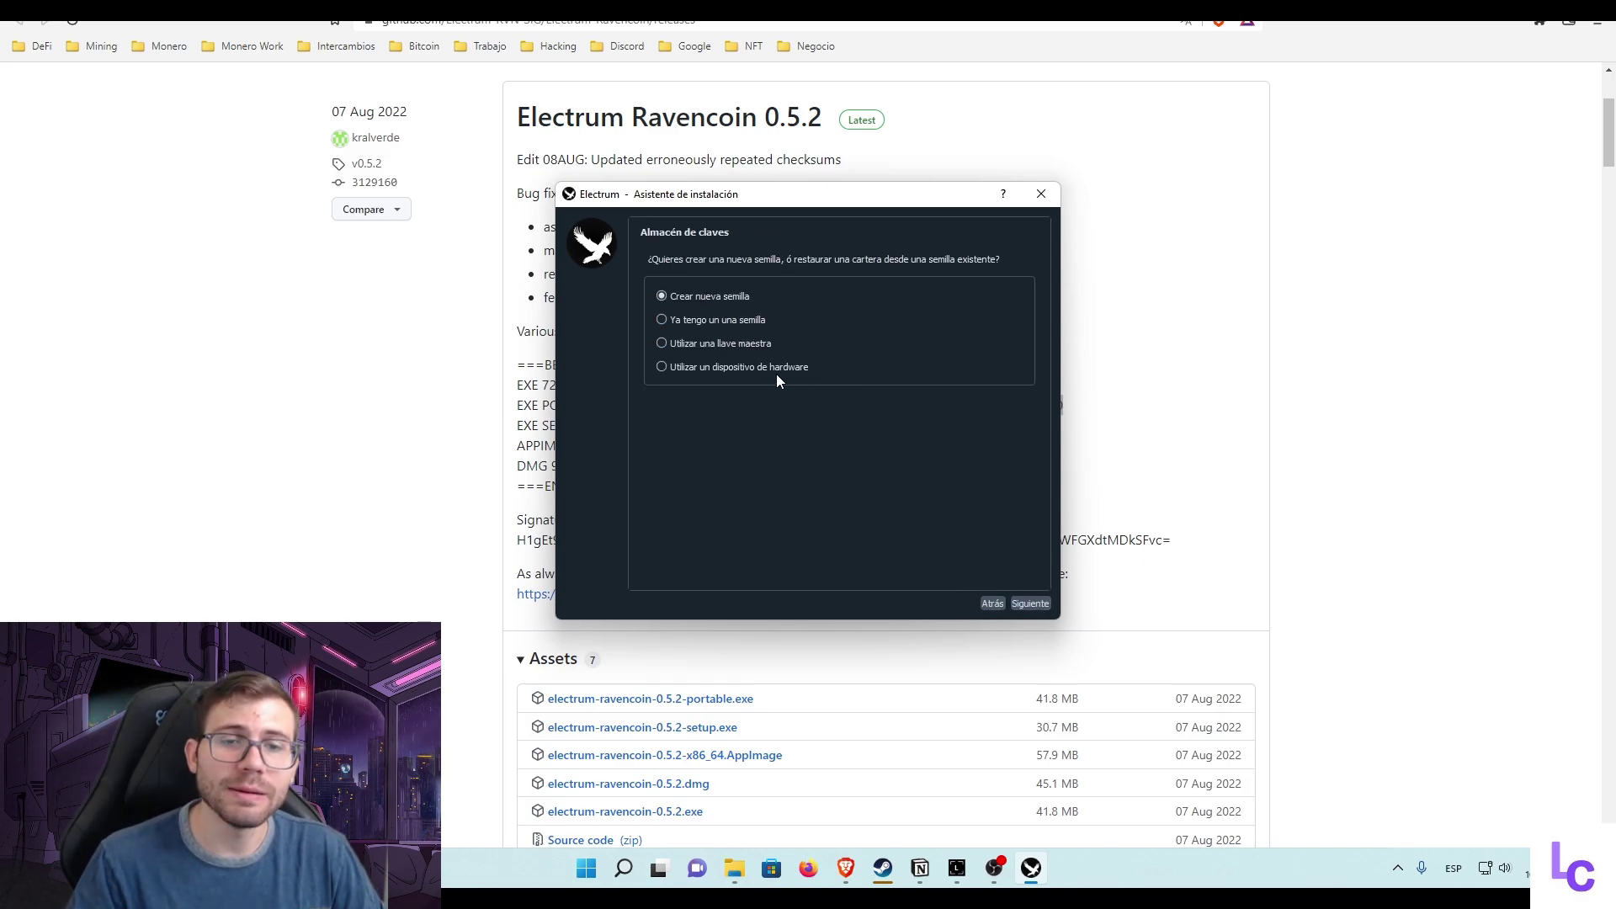
left_click(721, 367)
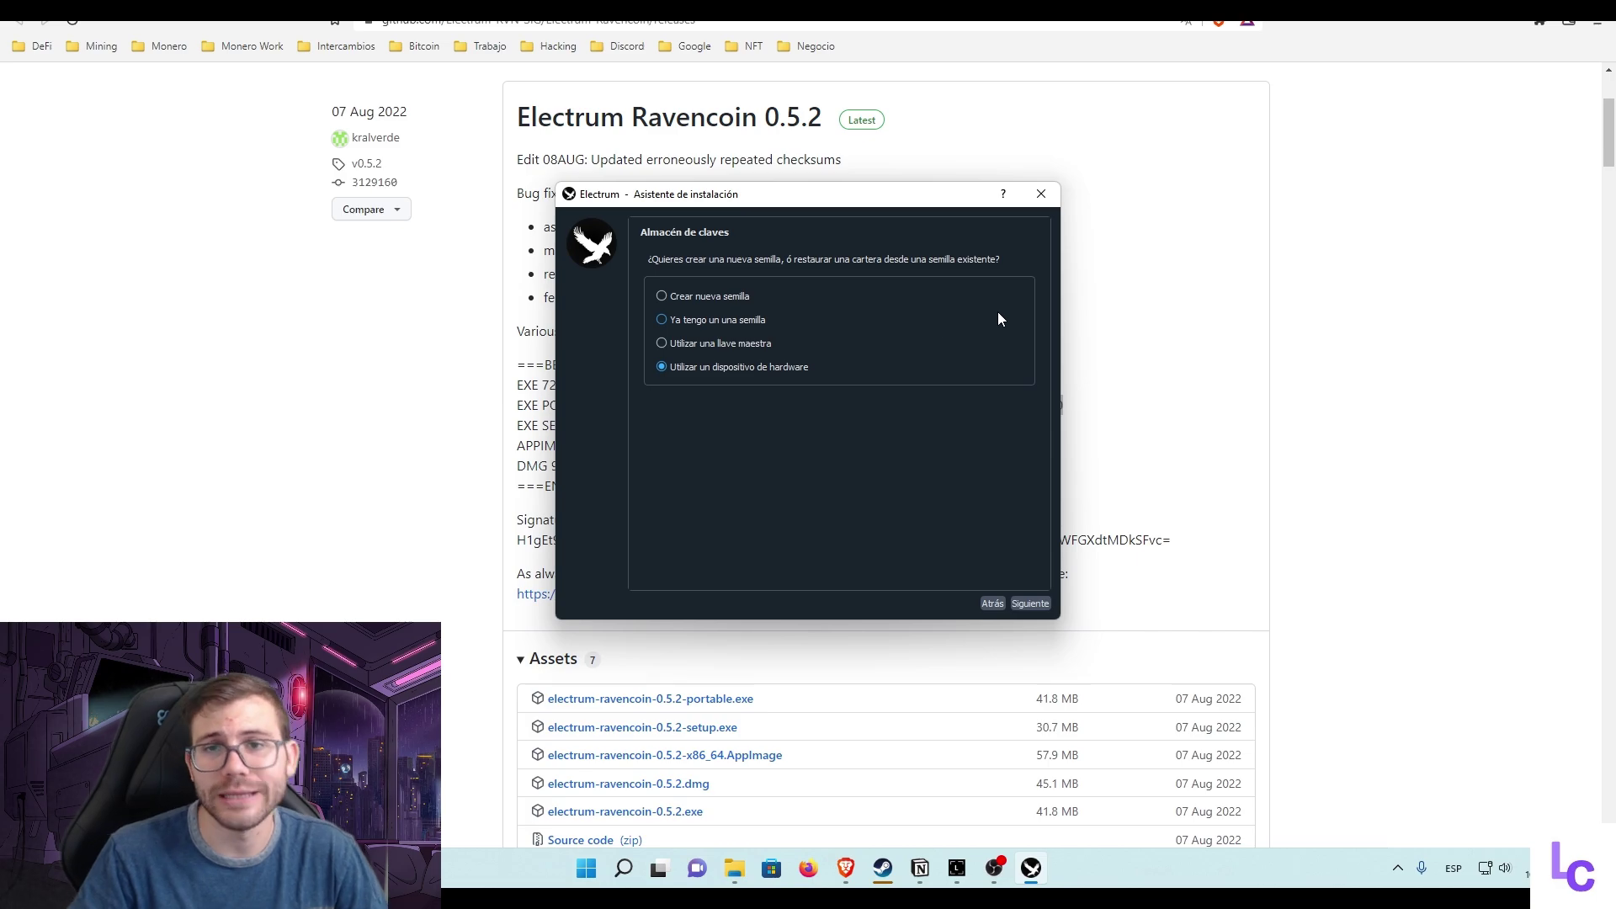
Get the browser out of the way and switch to Ledger Live
left_click(1520, 6)
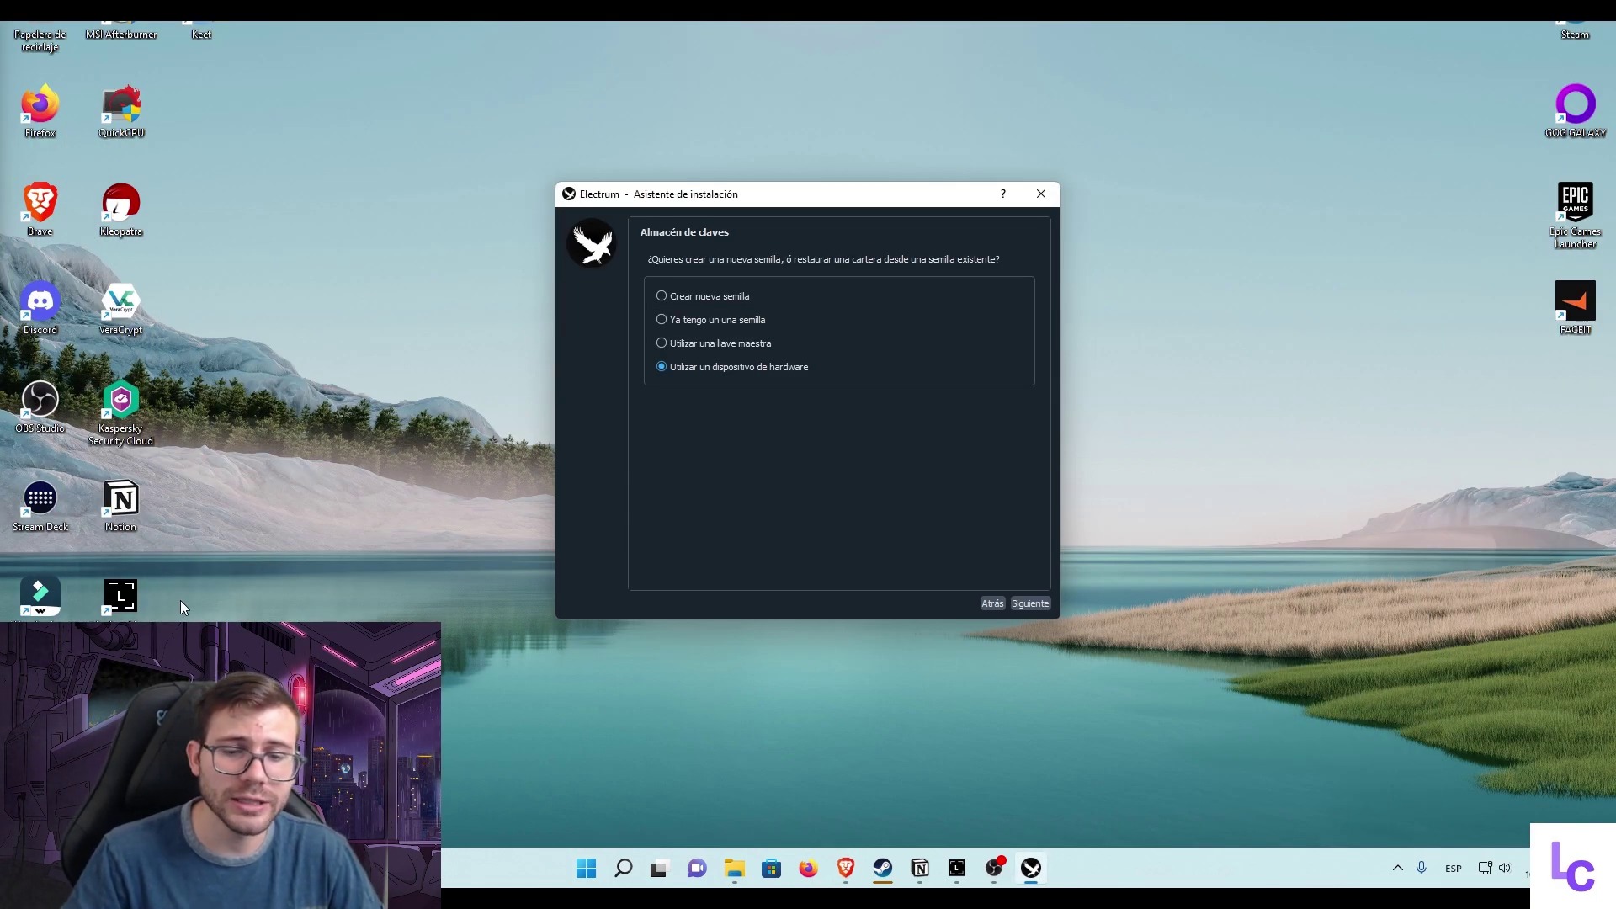
left_click(122, 604)
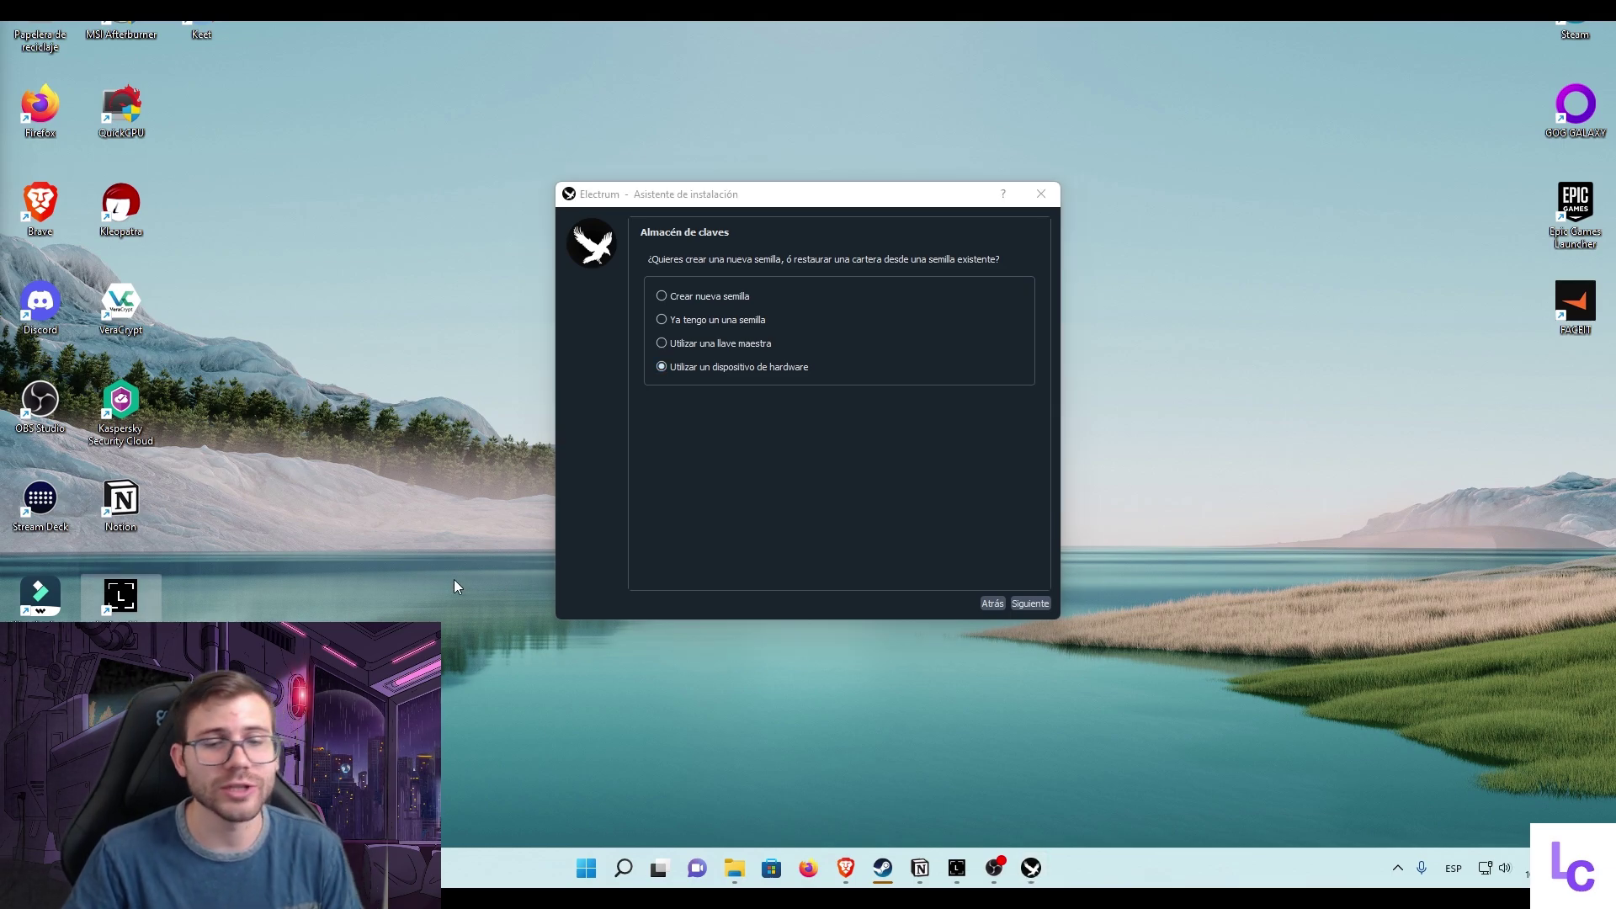
left_click(957, 868)
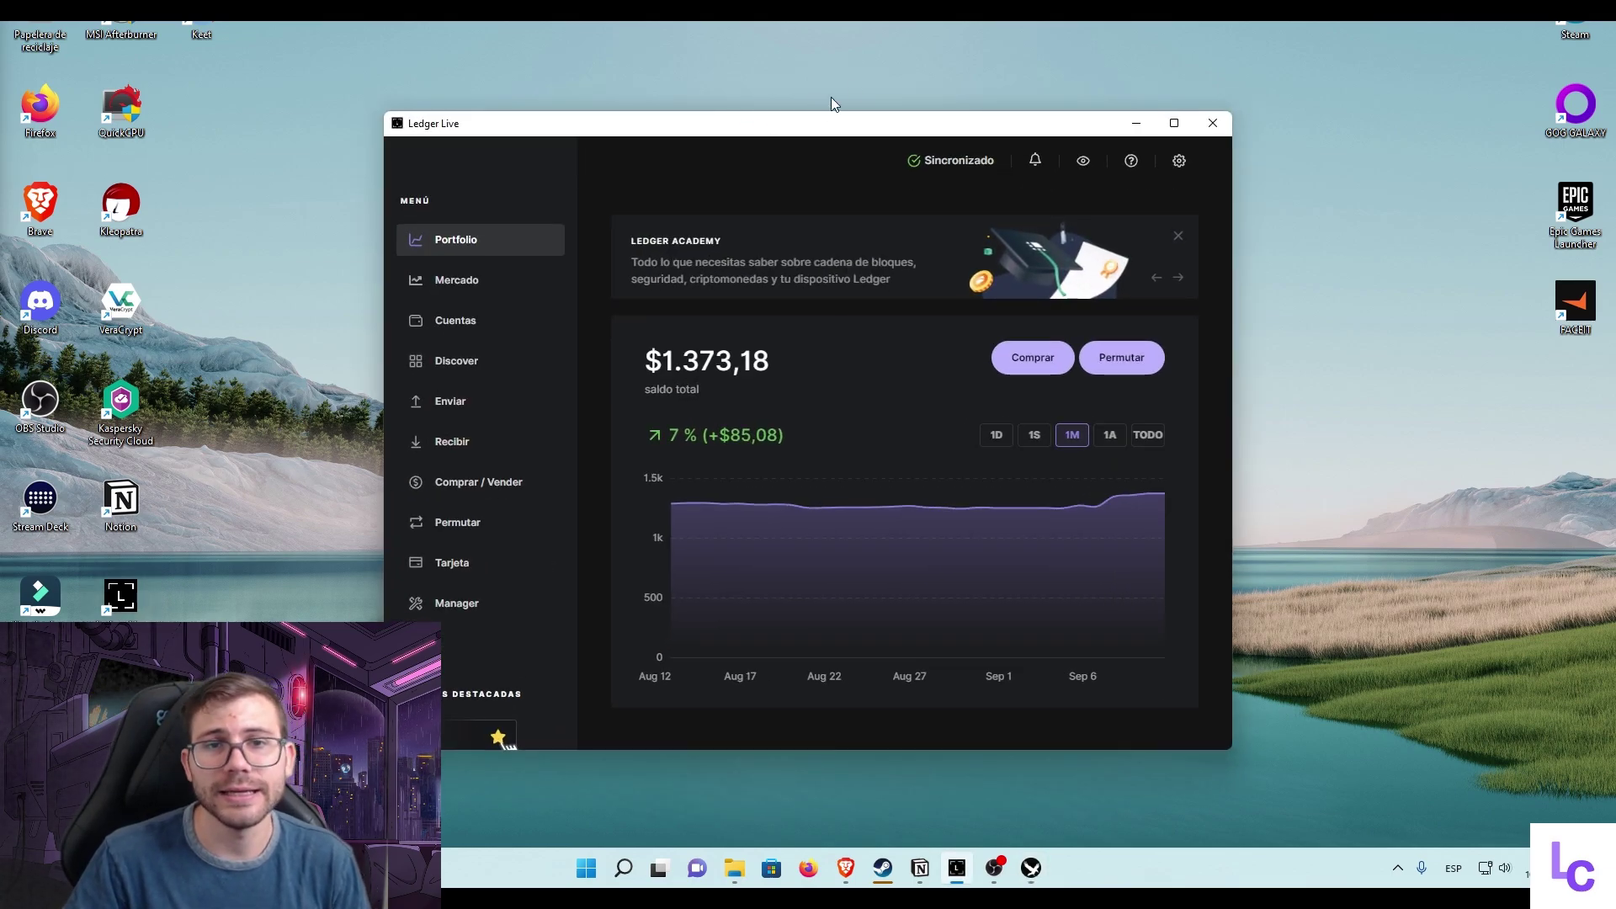
left_click_drag(793, 128, 848, 102)
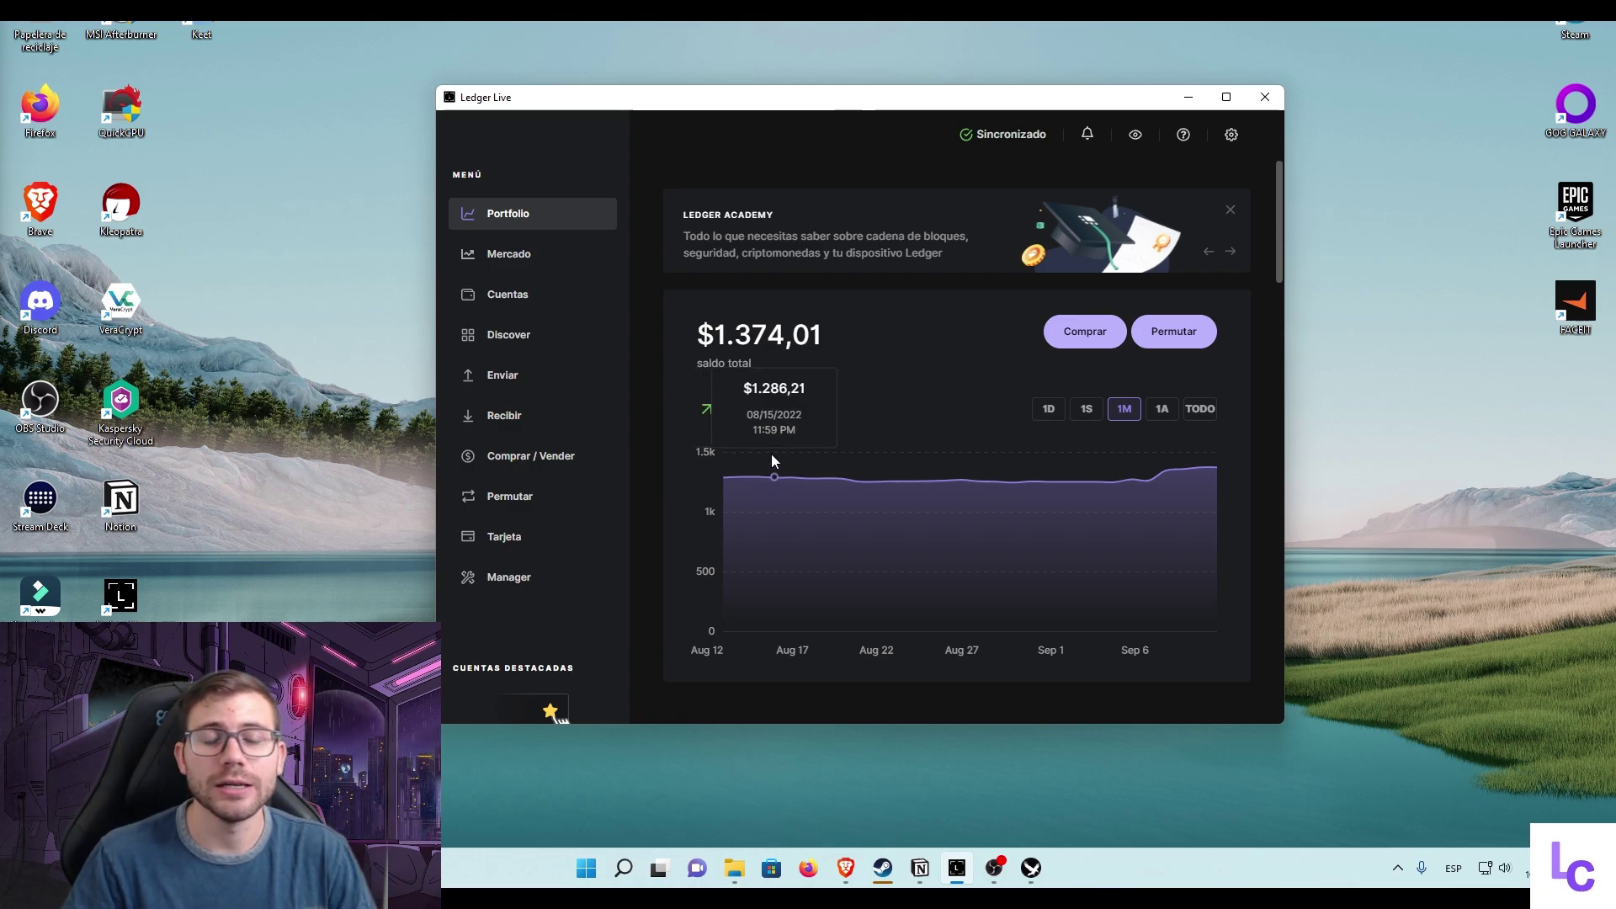
Search for "ravenc" among the crypto assets offered for a new Ledger Live account, then abandon adding the account
left_click(514, 297)
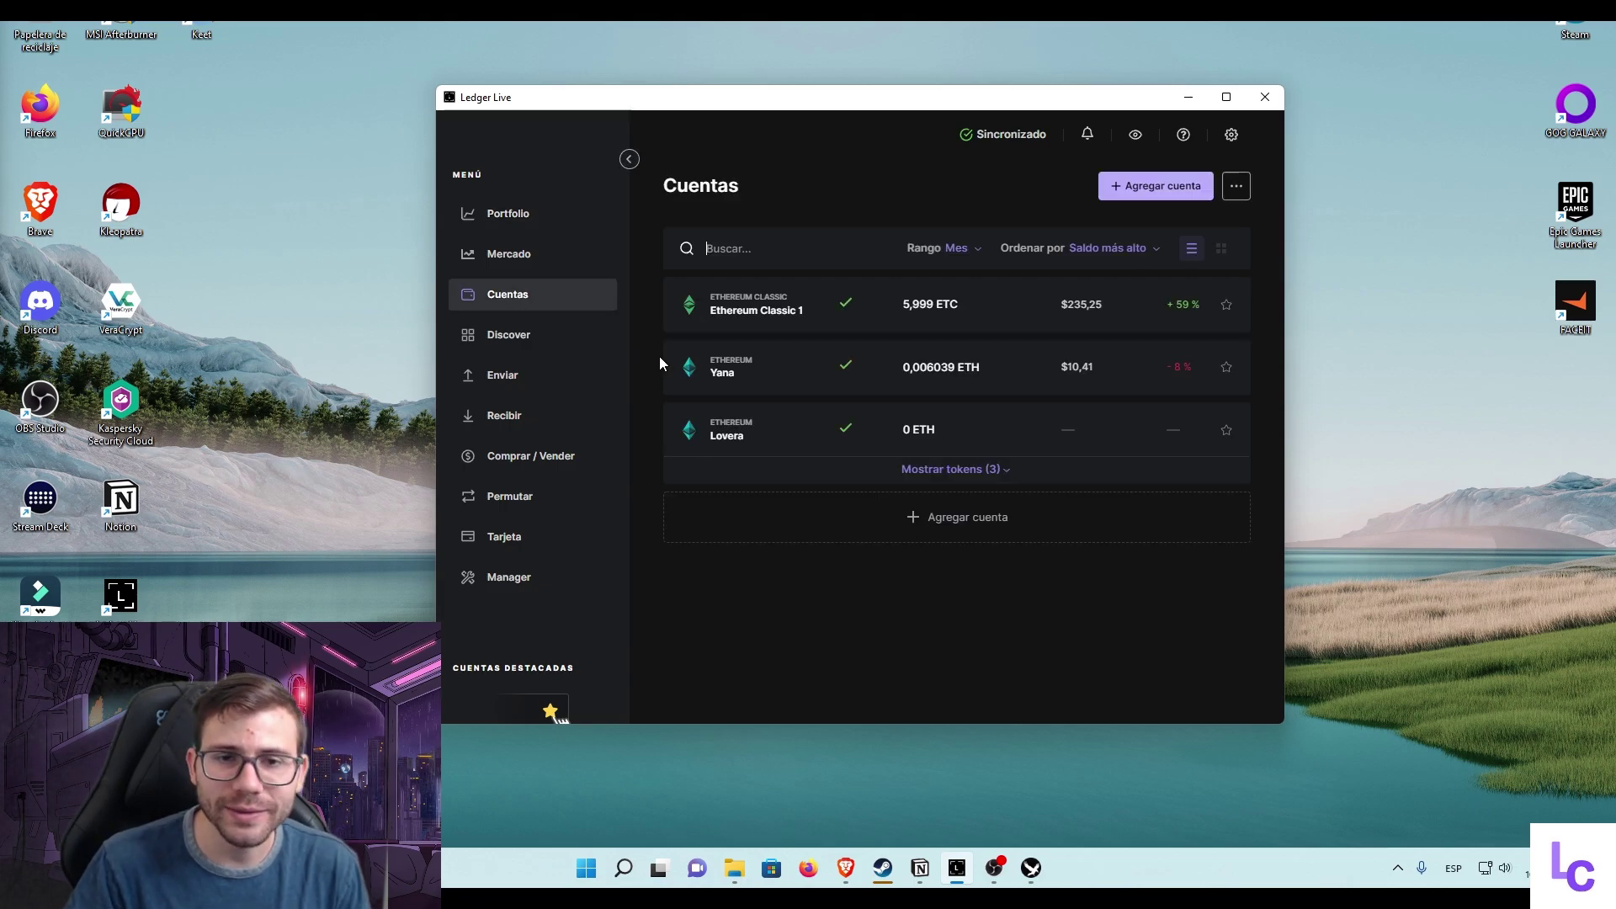
left_click(1133, 195)
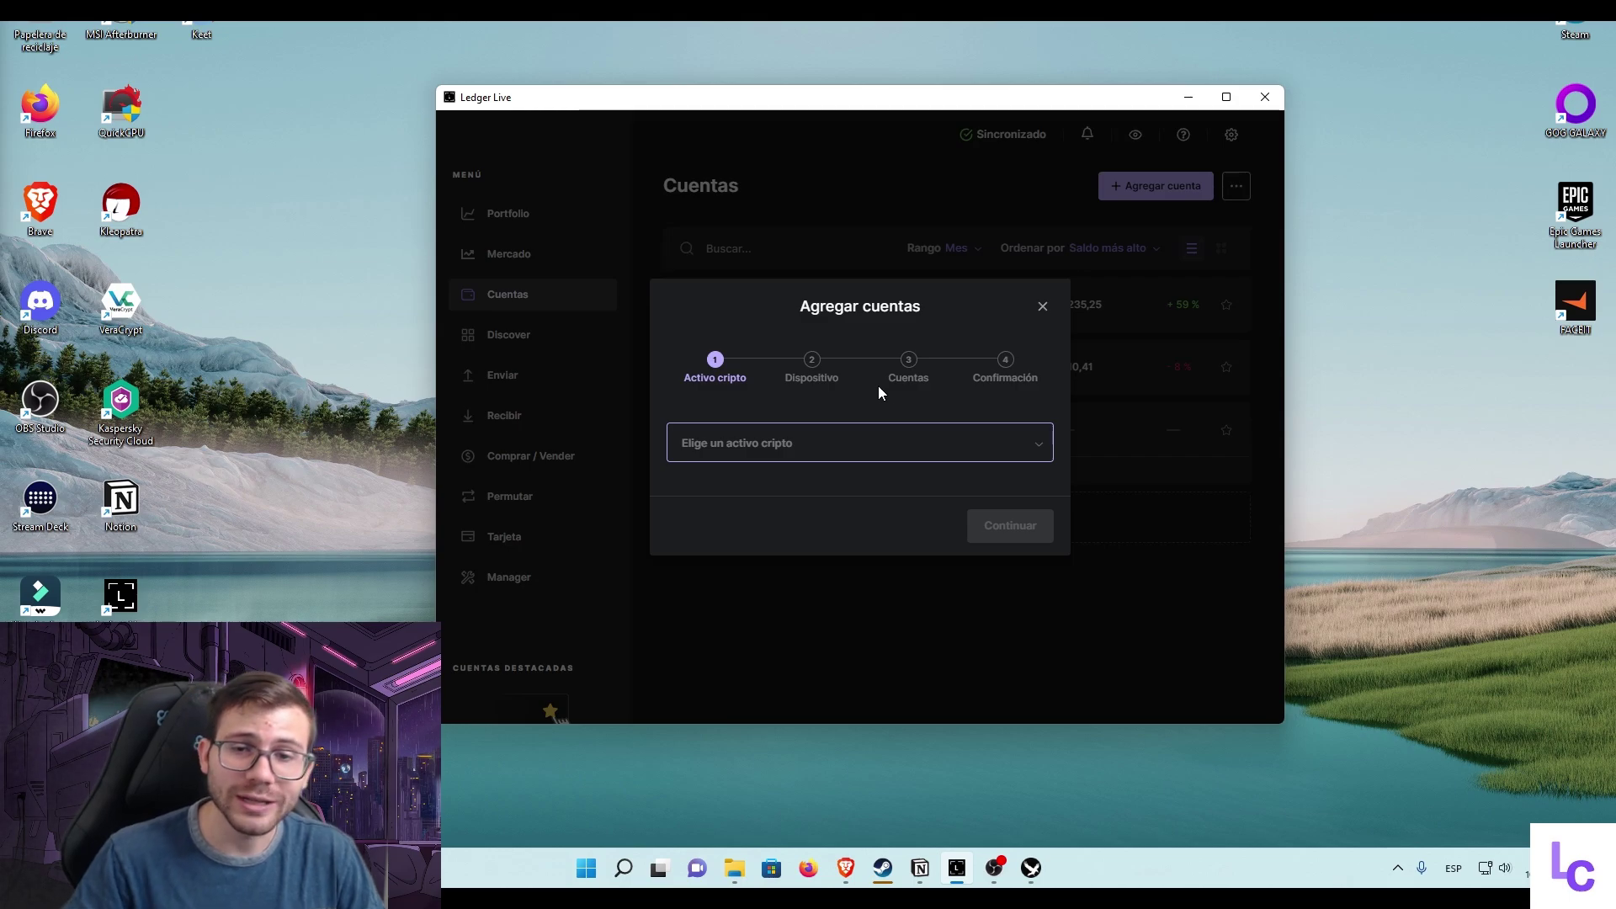
left_click(880, 442)
type("ravenc")
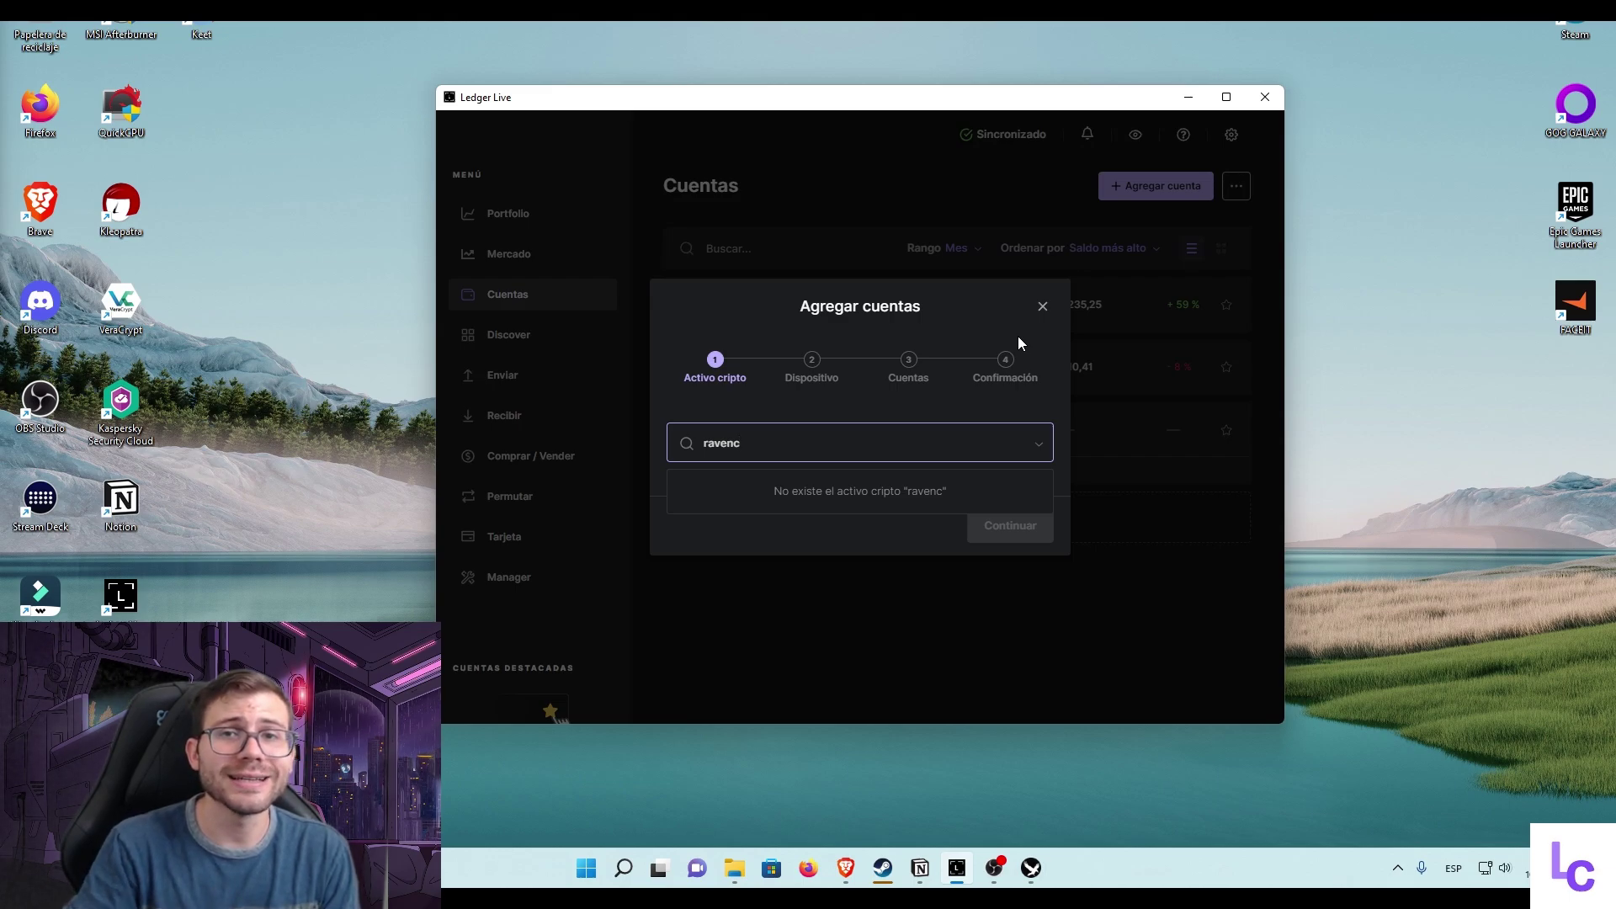
left_click_drag(823, 109, 1172, 210)
left_click_drag(708, 187, 566, 173)
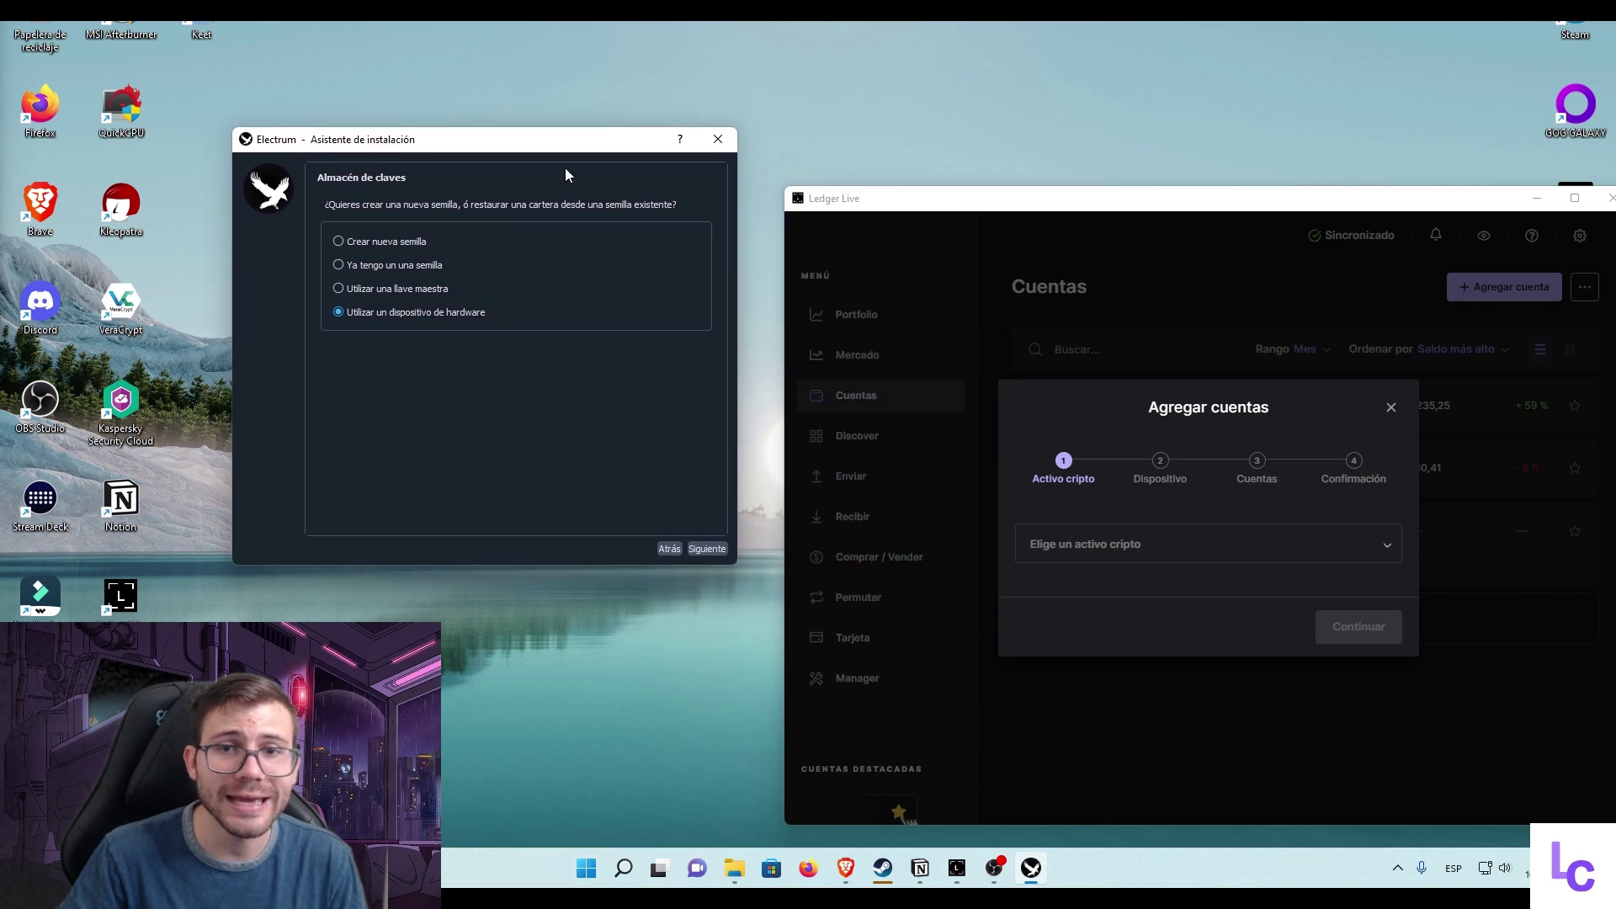
left_click_drag(1108, 202, 893, 90)
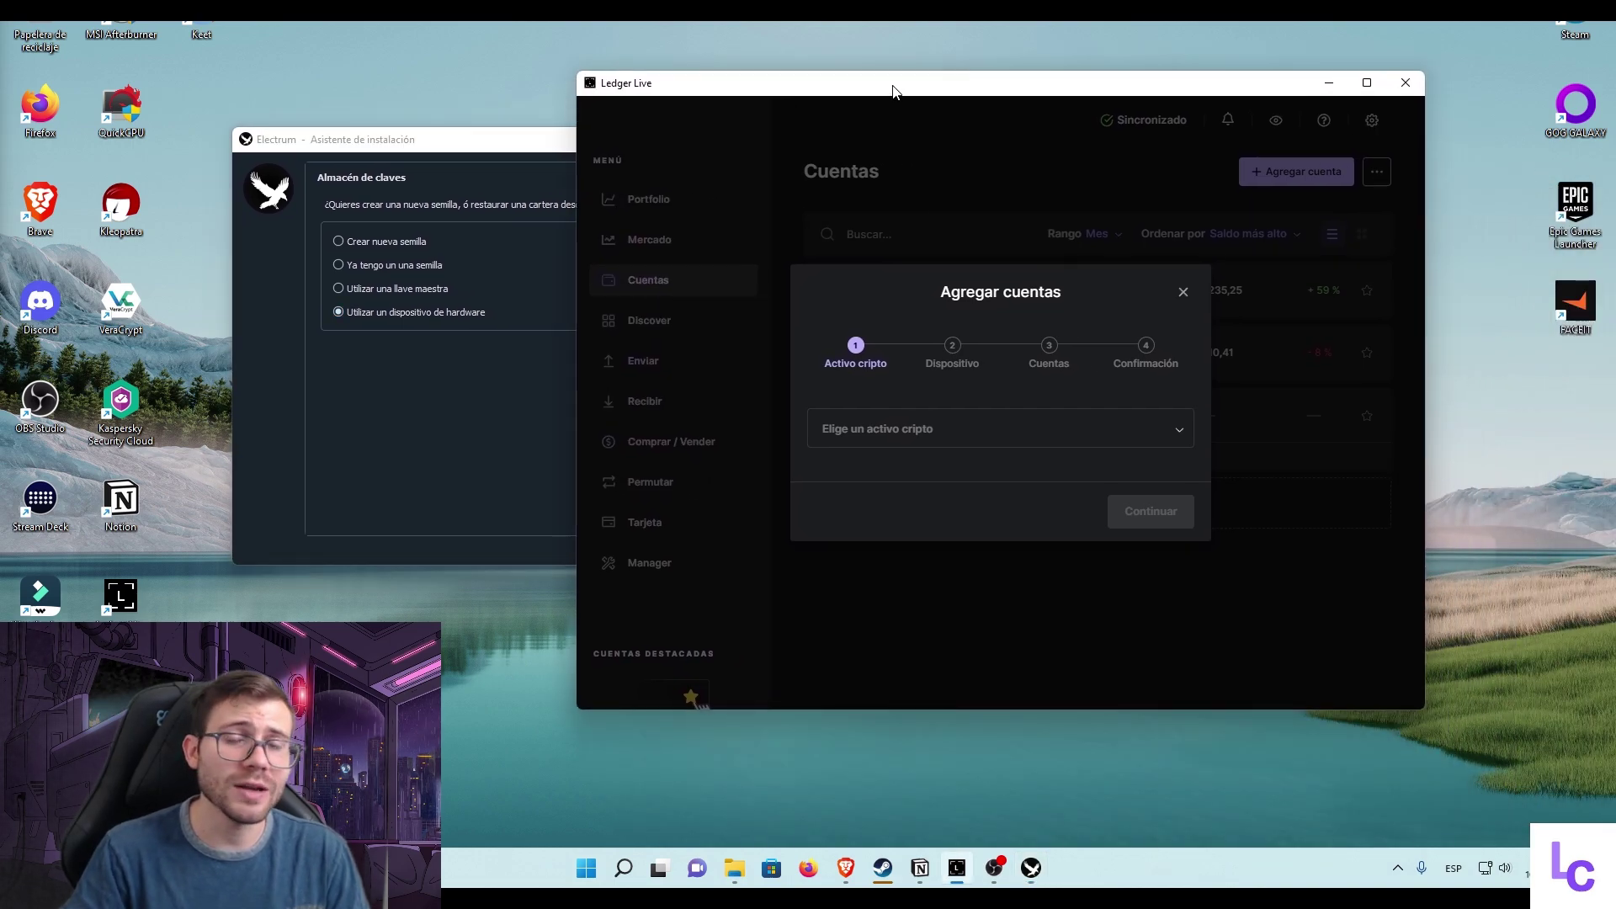
left_click(1182, 292)
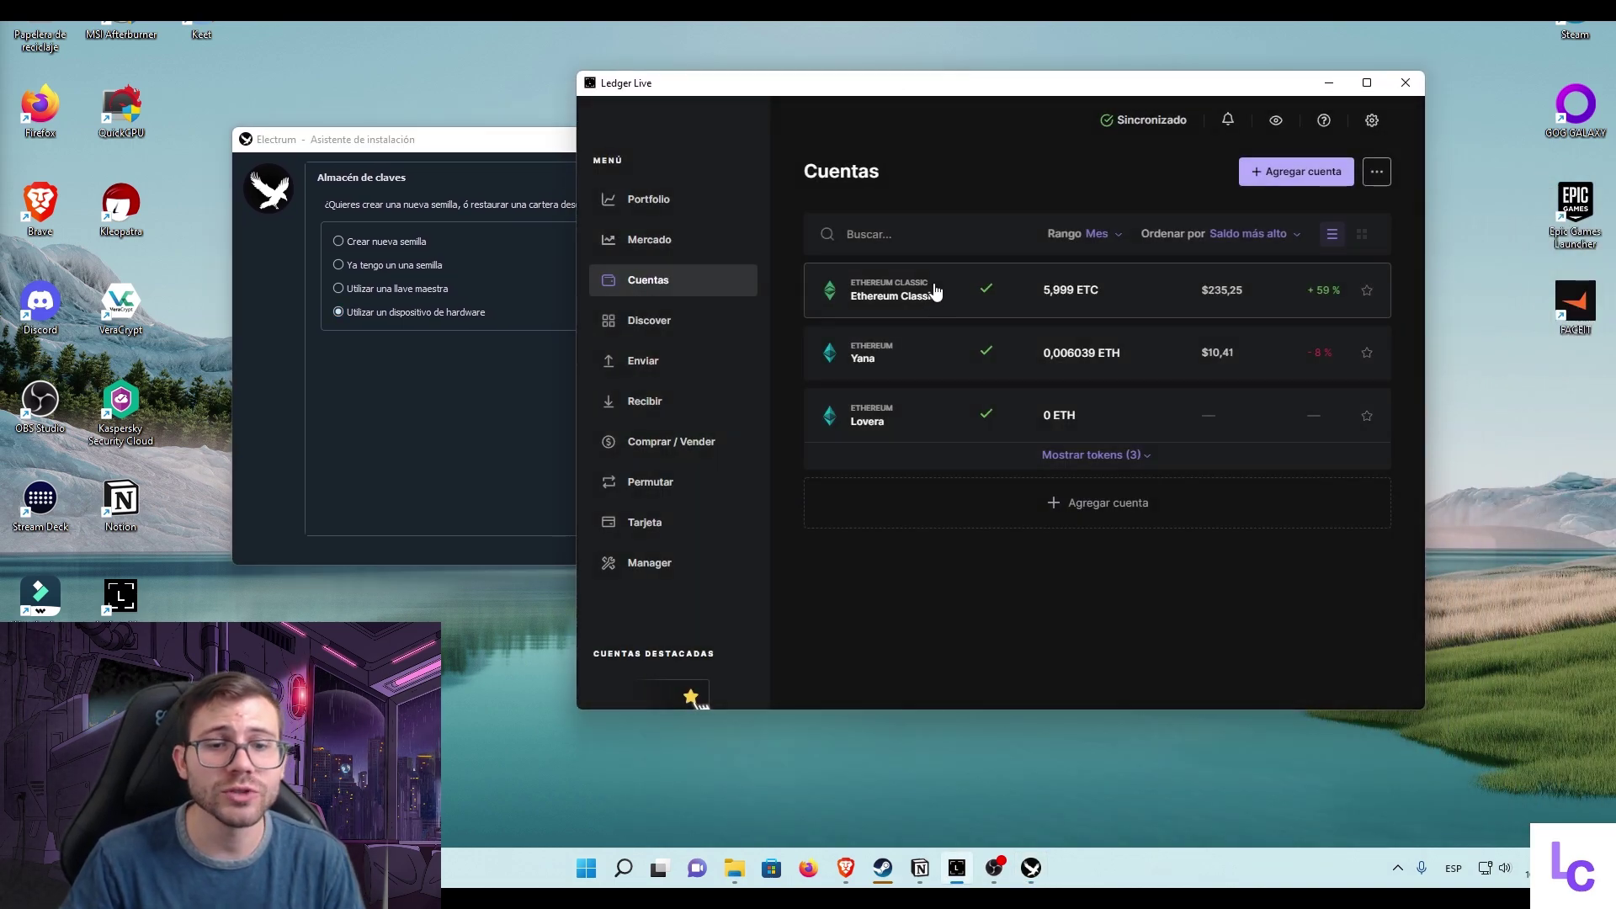
Look up the "rvn" app in the Ledger Nano S app catalogue, inspect the device's storage usage, and return to the Electrum wizard
left_click(651, 564)
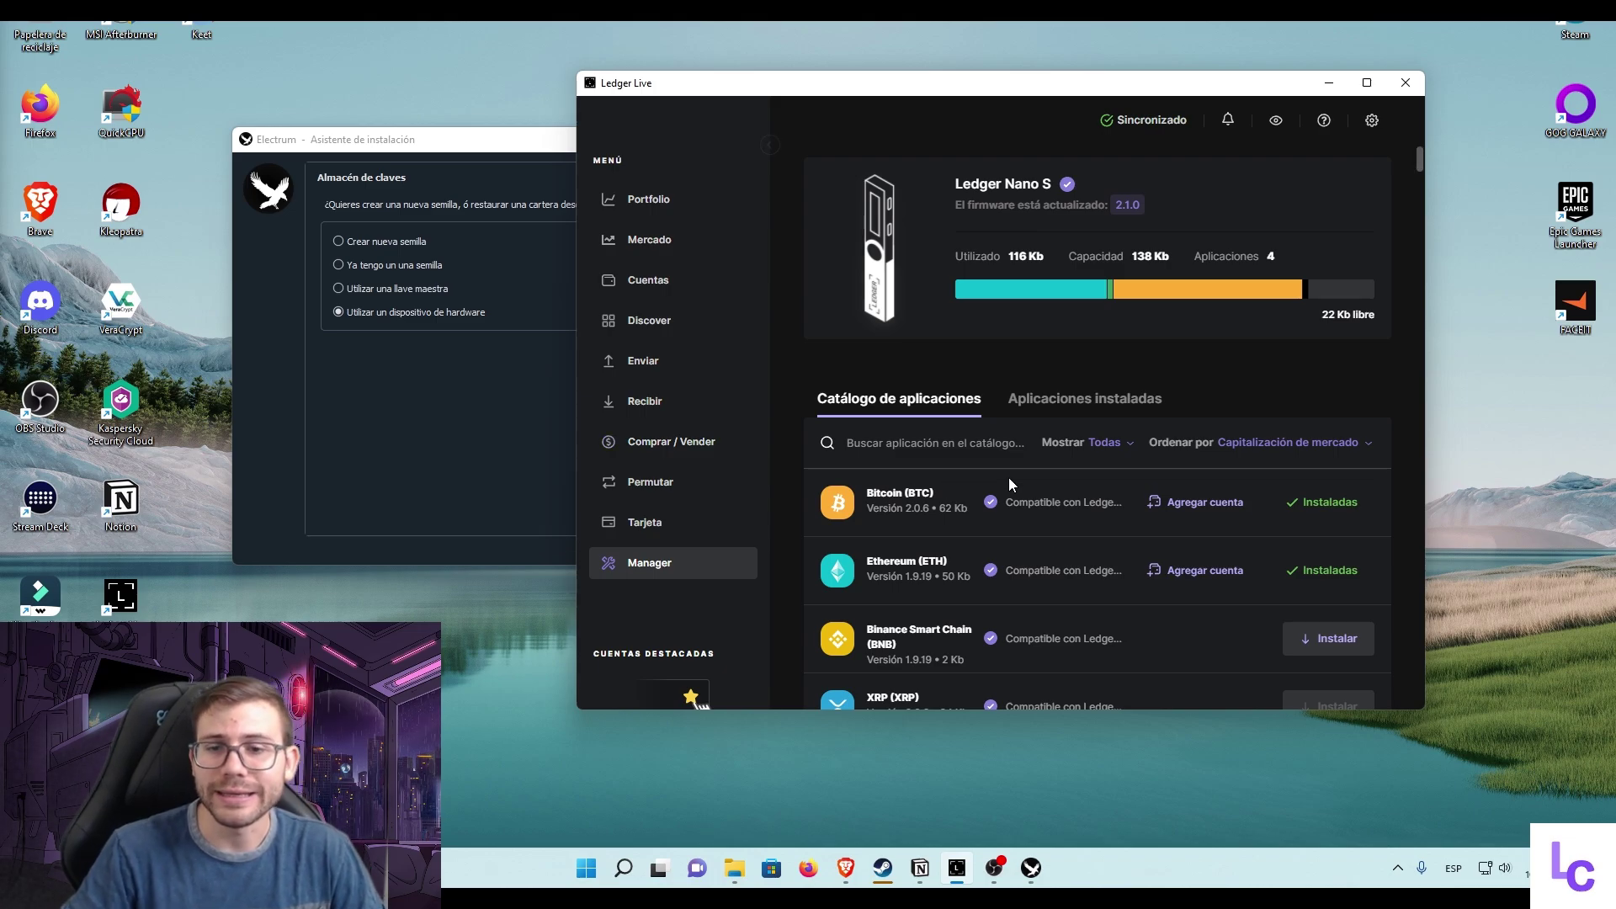
type("rvn")
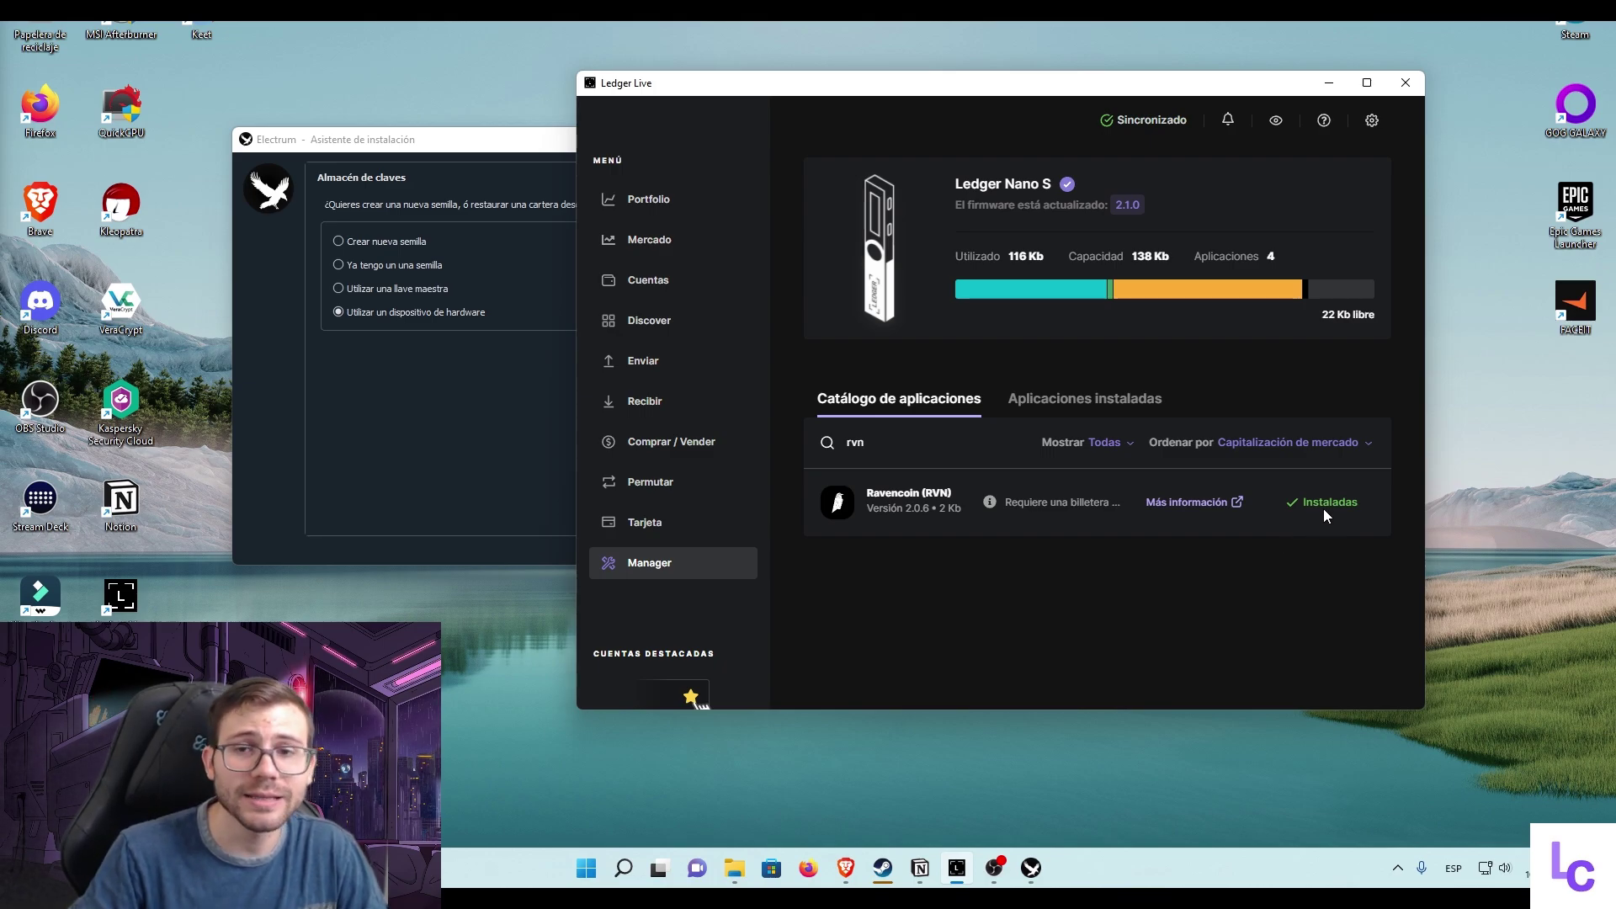
mouse_move(1018, 289)
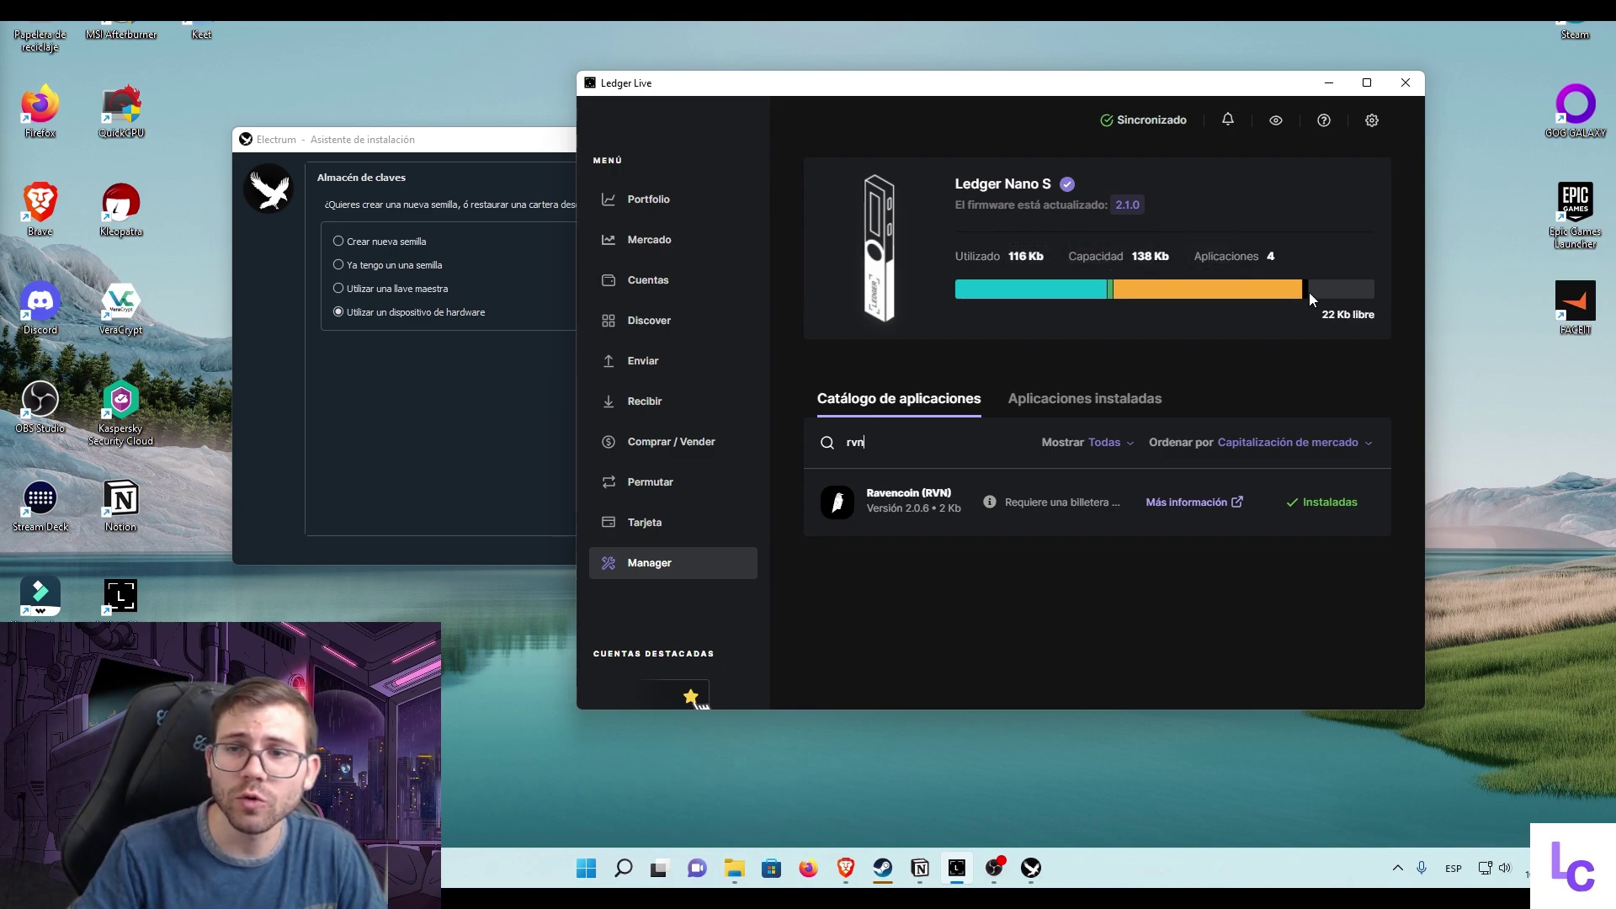
mouse_move(1306, 293)
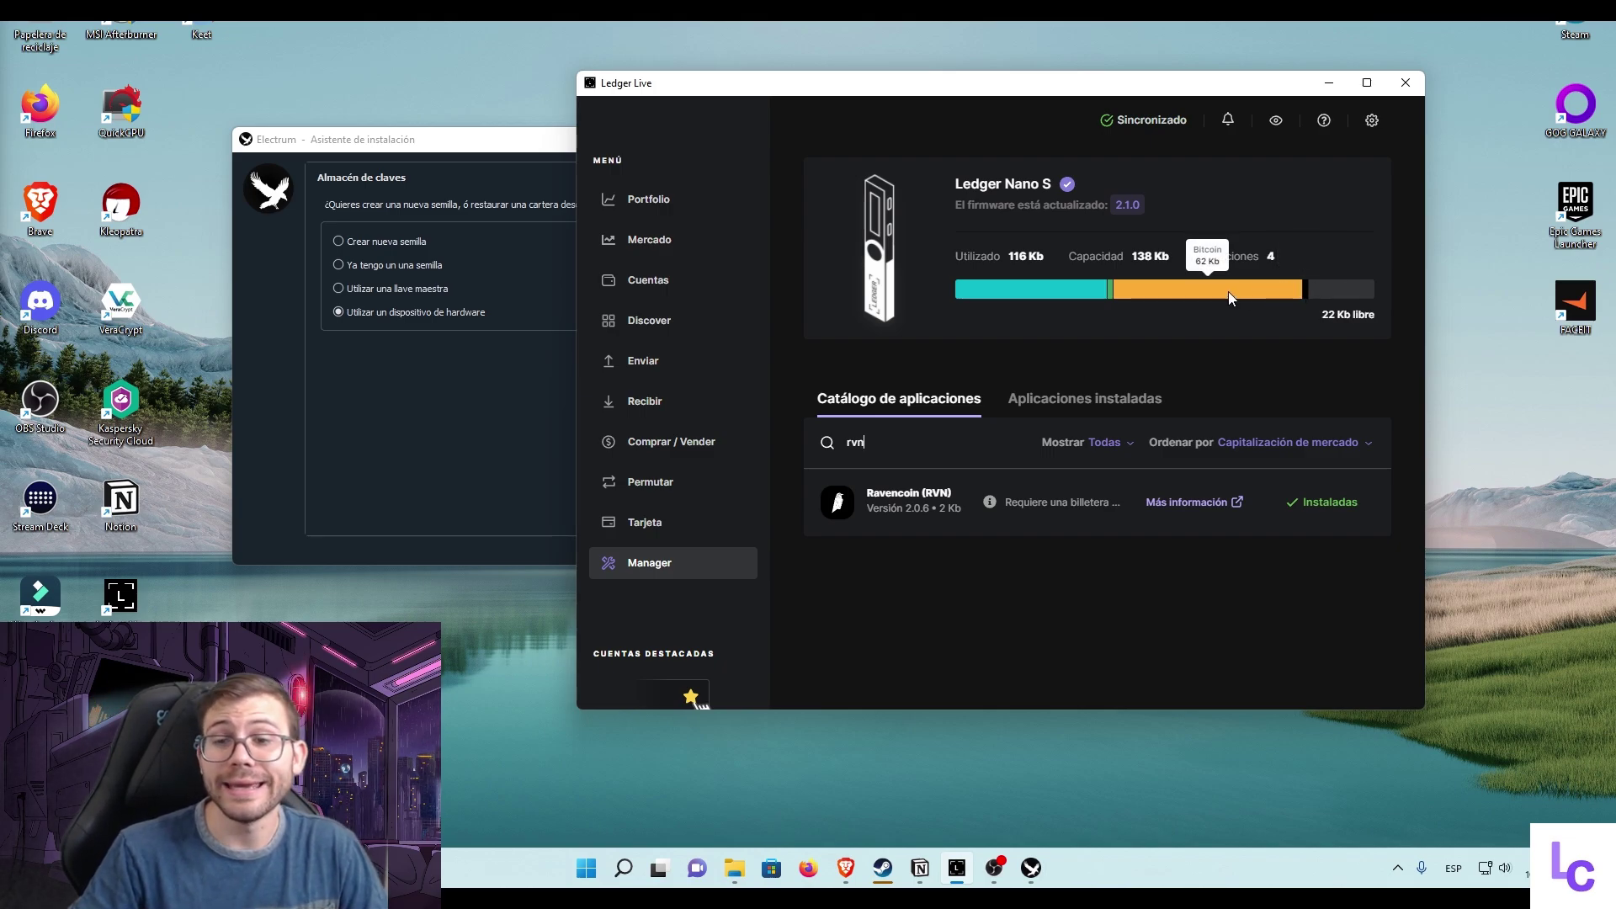
left_click(1330, 83)
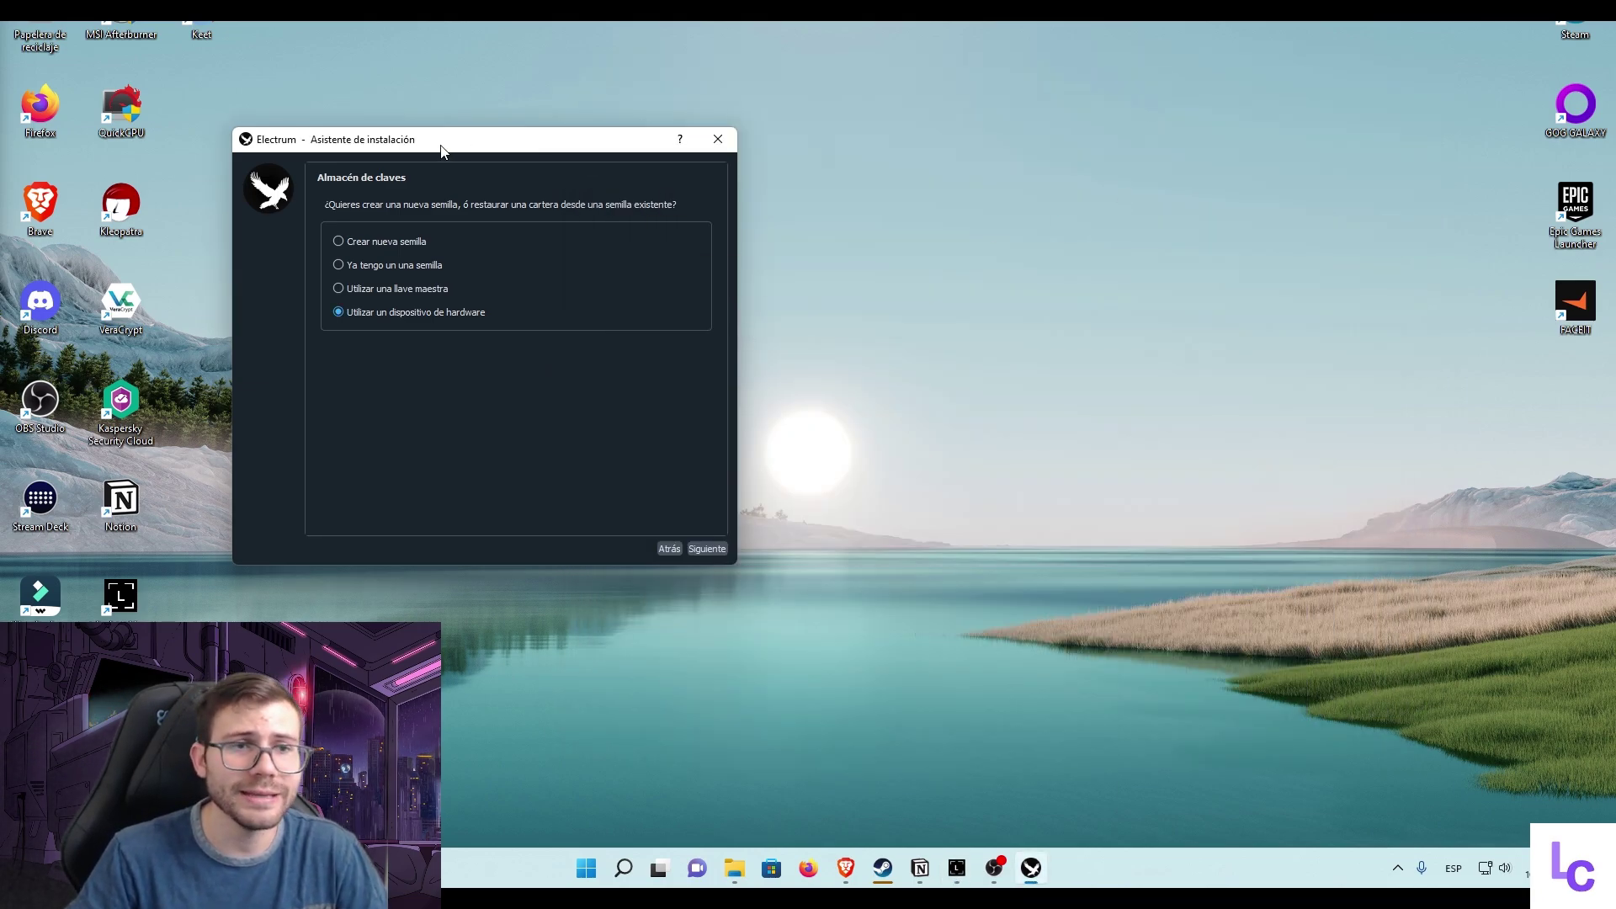
Move the Electrum wizard toward the middle of the desktop and close Ledger Live
left_click_drag(440, 148, 837, 150)
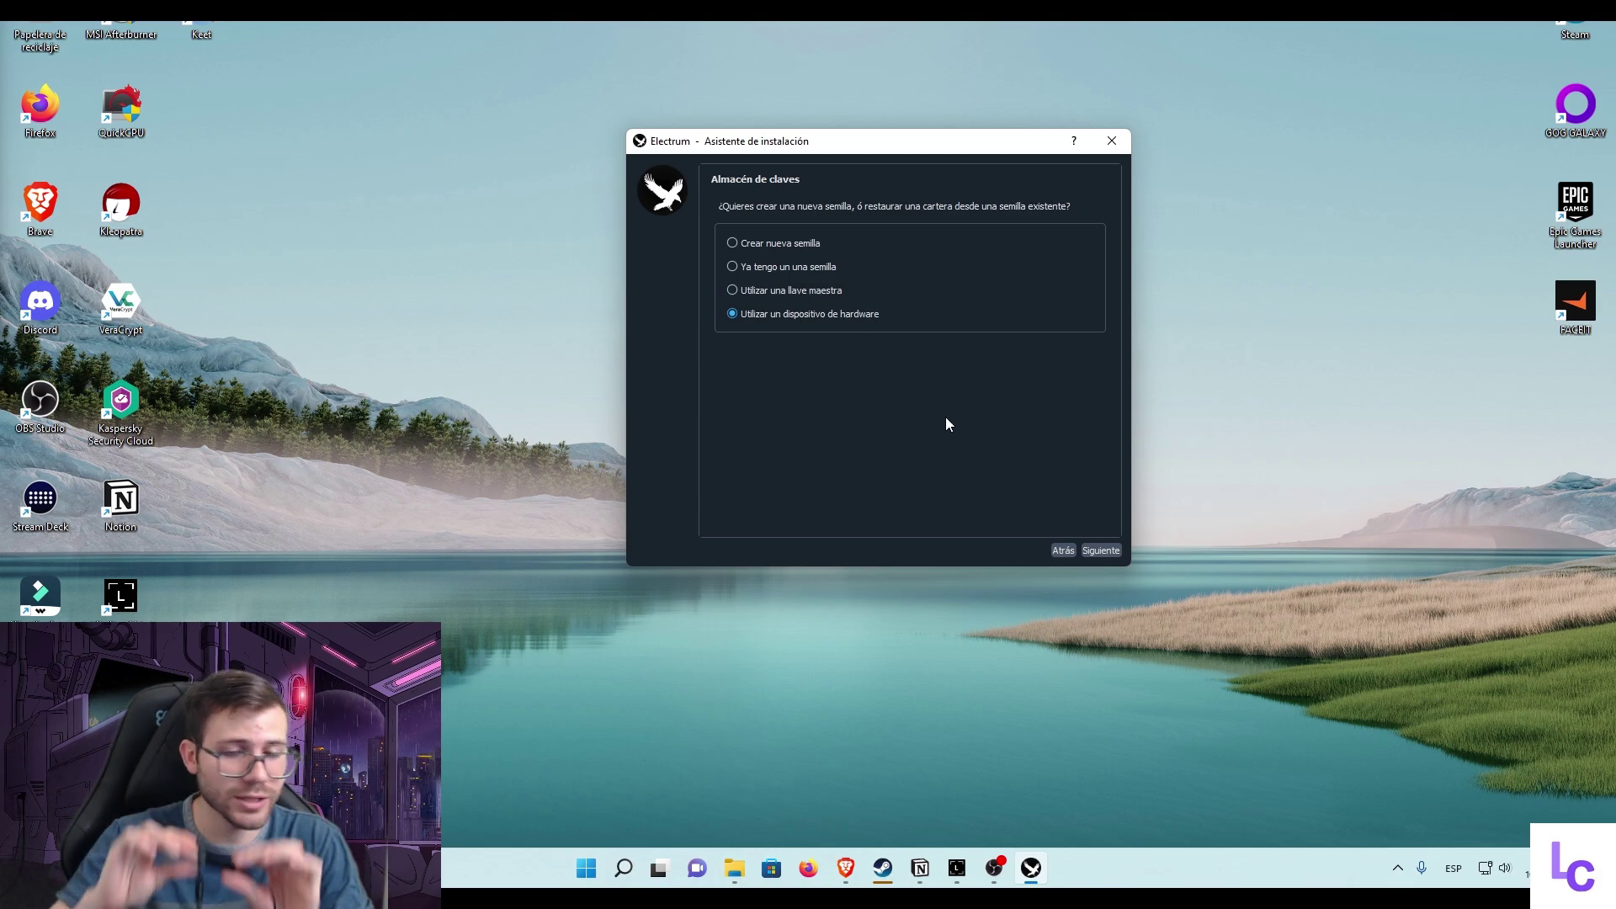
left_click(995, 868)
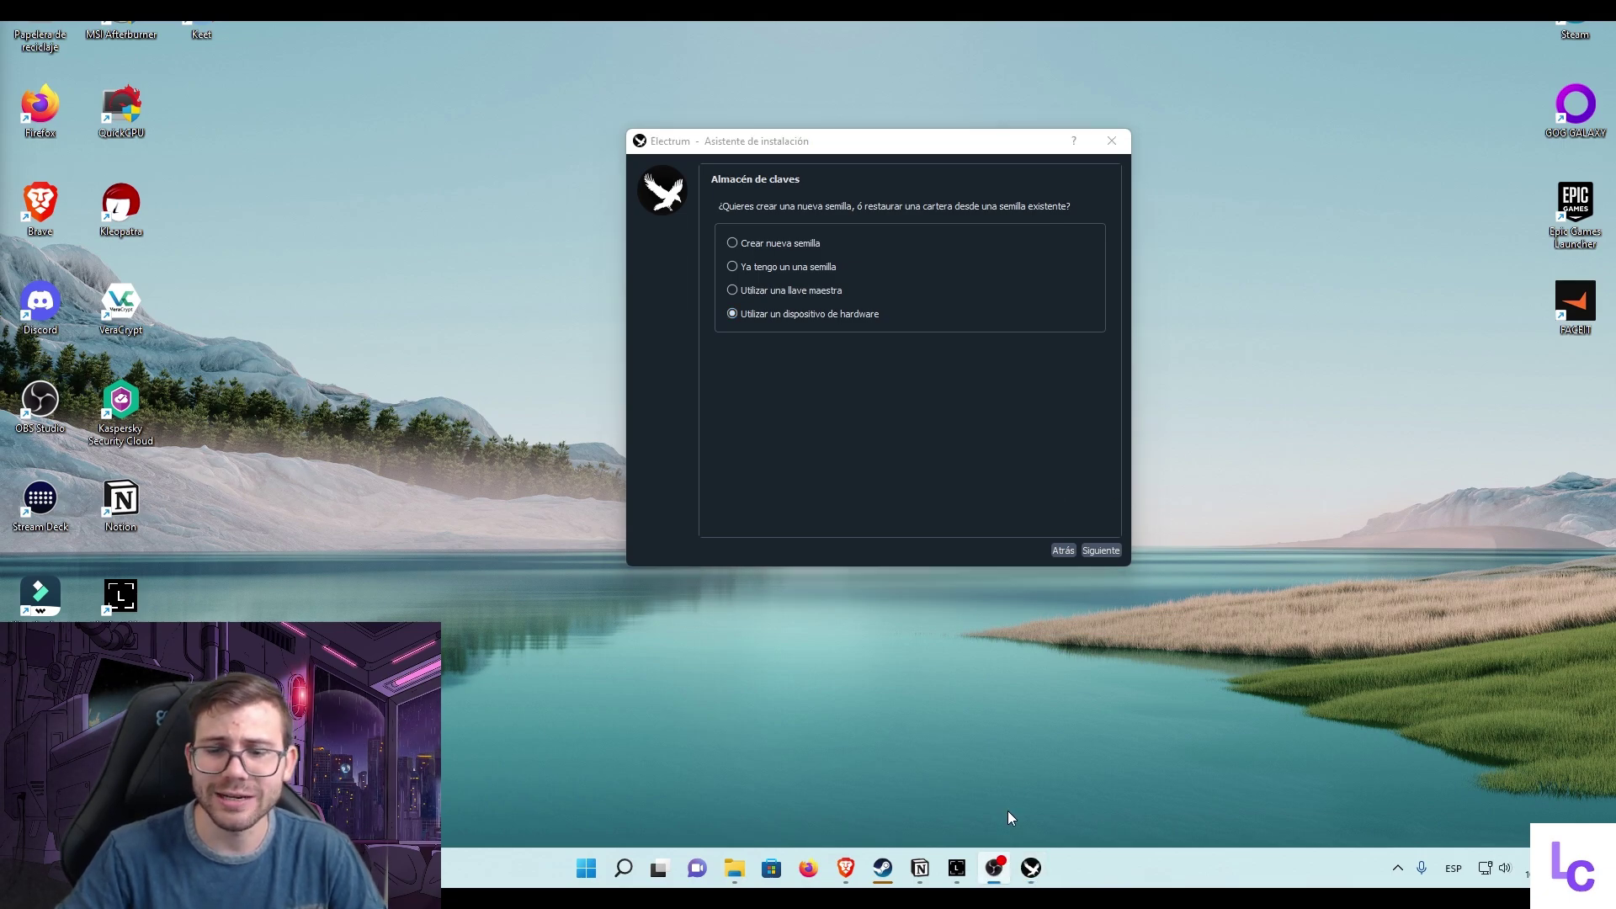
left_click(957, 868)
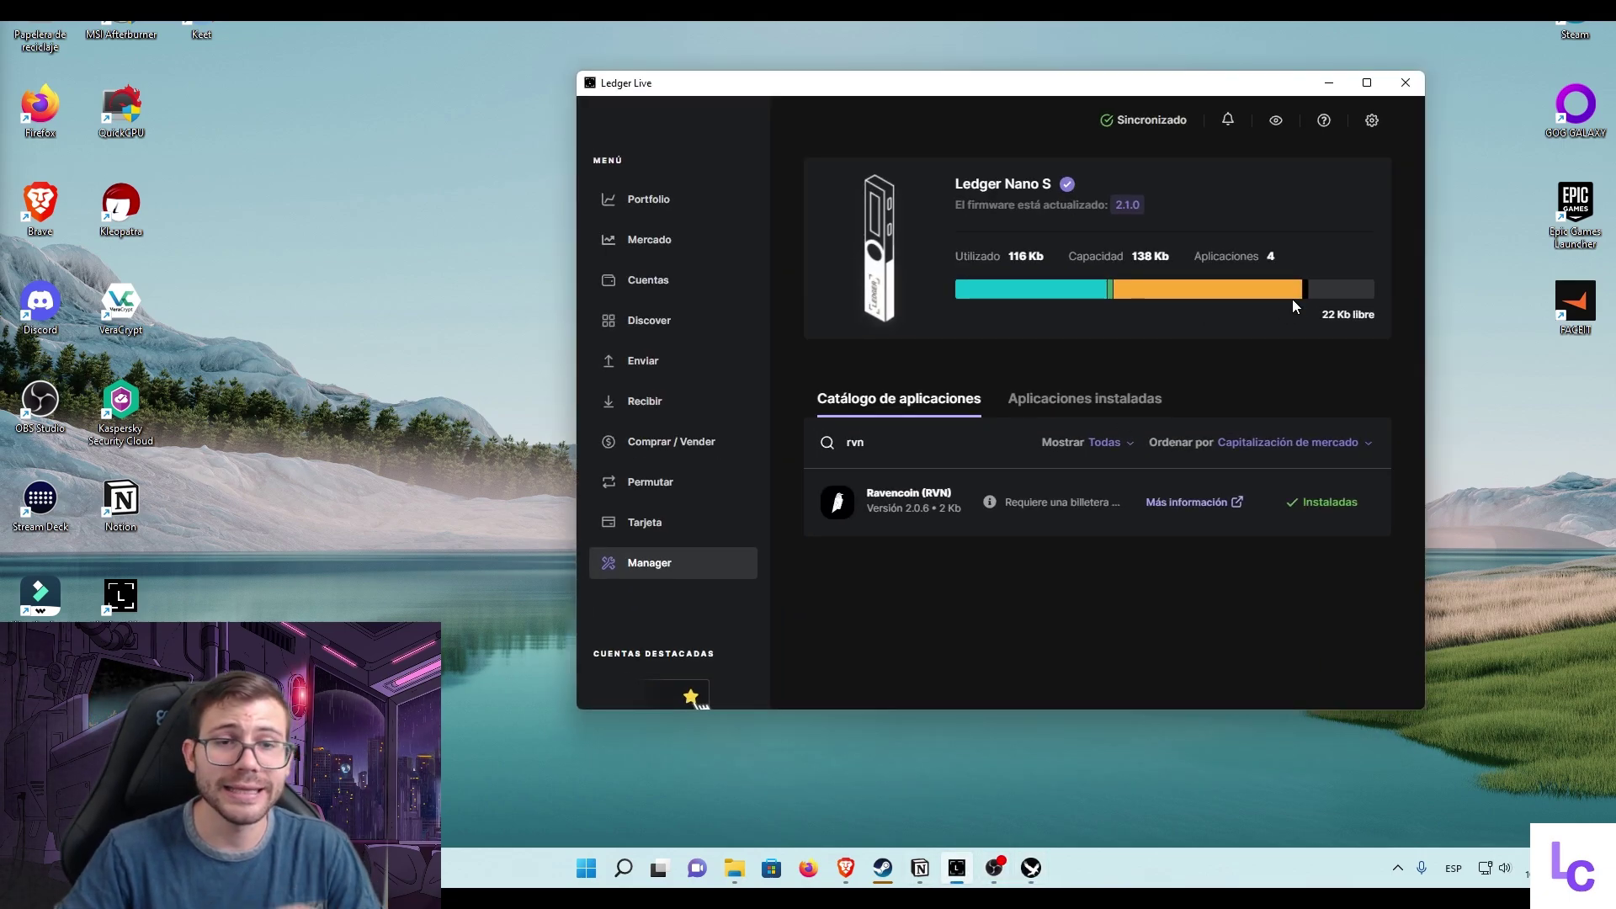
left_click(1411, 92)
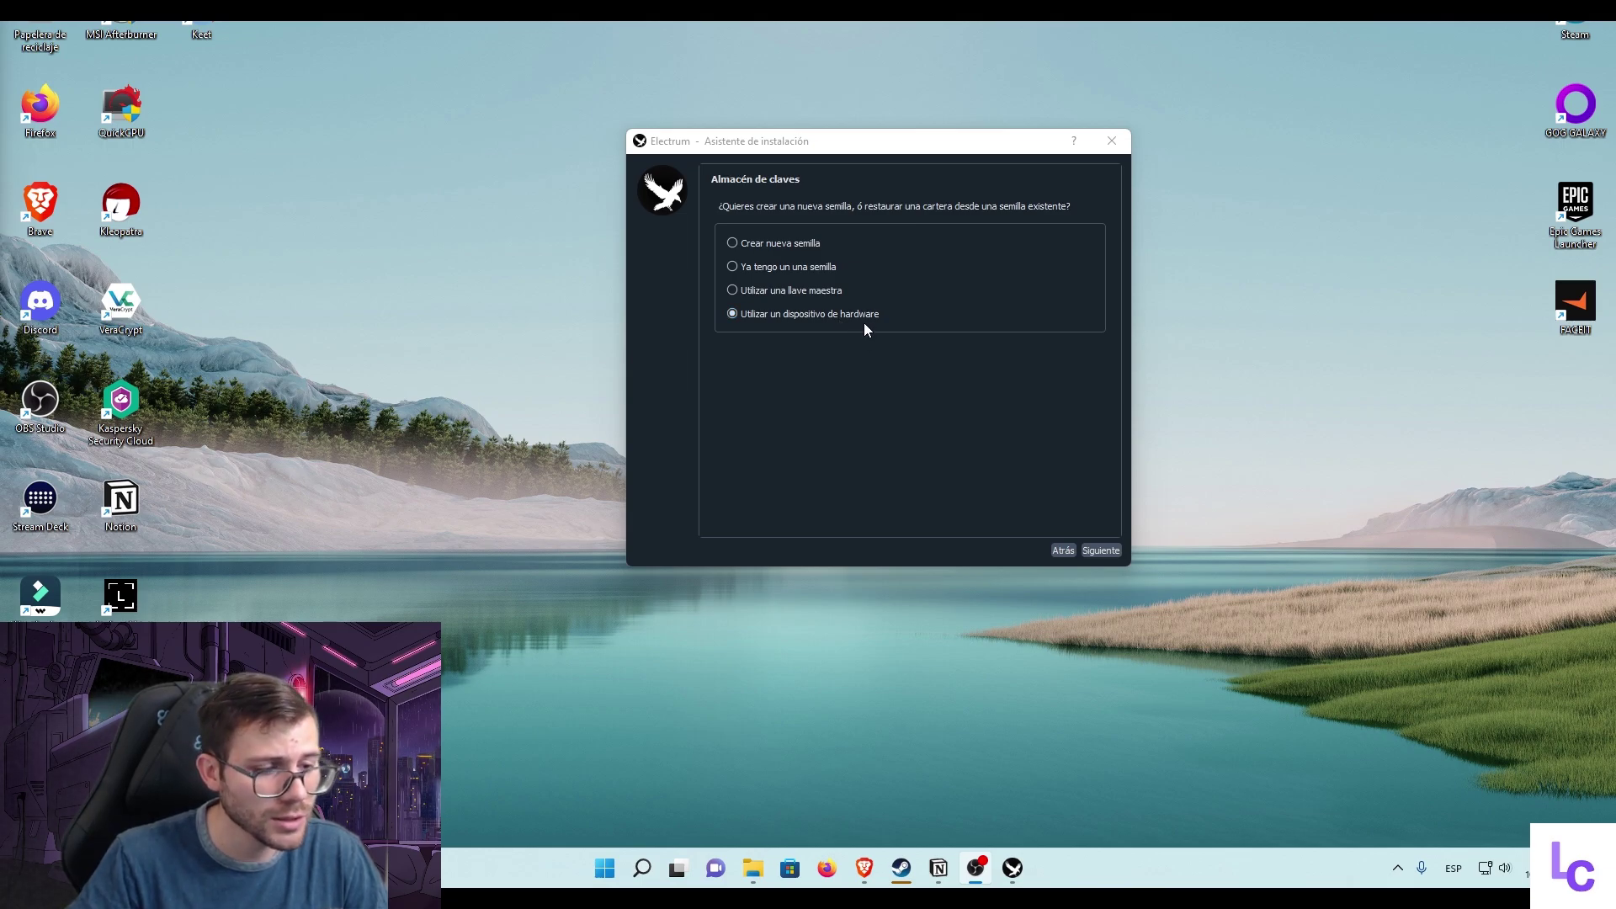
Scan for connected hardware devices until the Ledger is detected, and use it as the wallet's keystore
left_click(1102, 551)
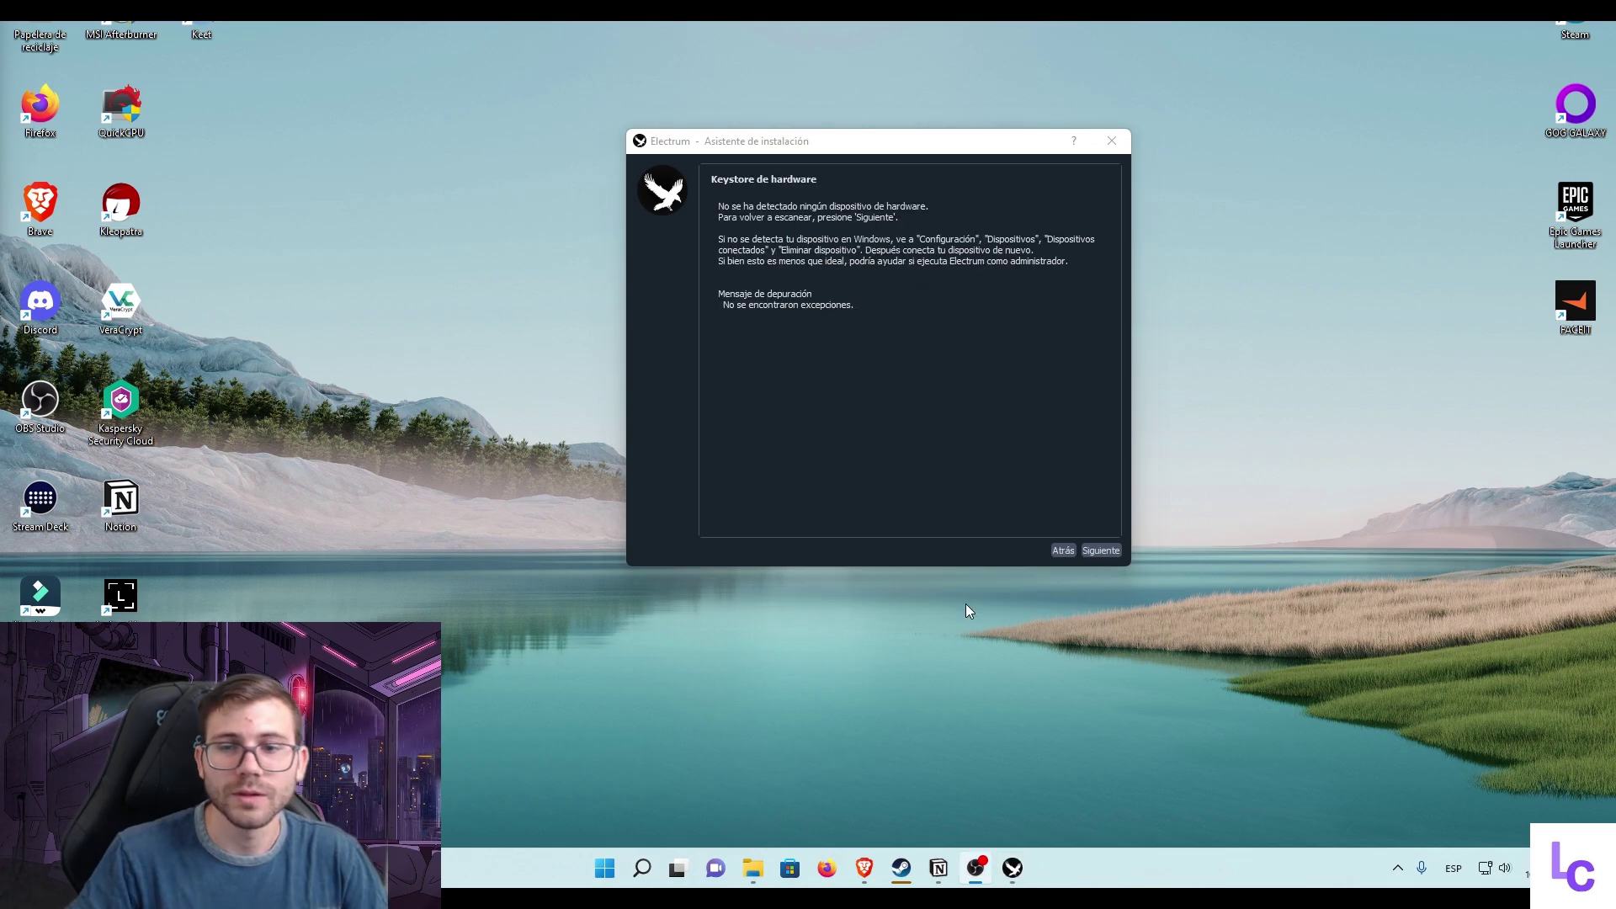
left_click(1102, 551)
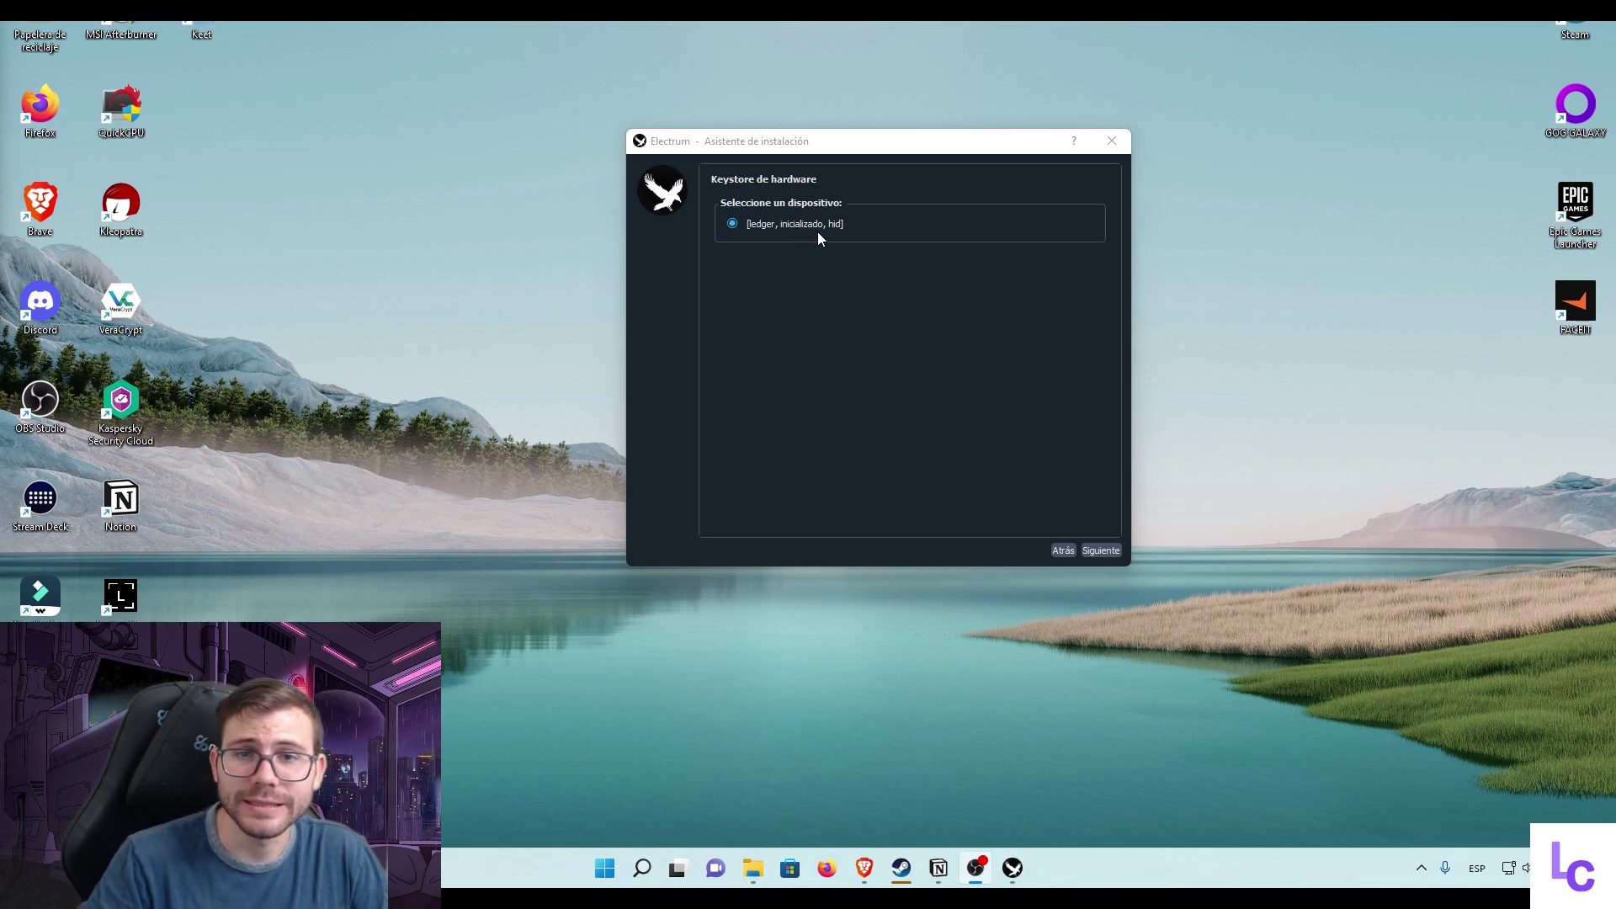
left_click(1109, 549)
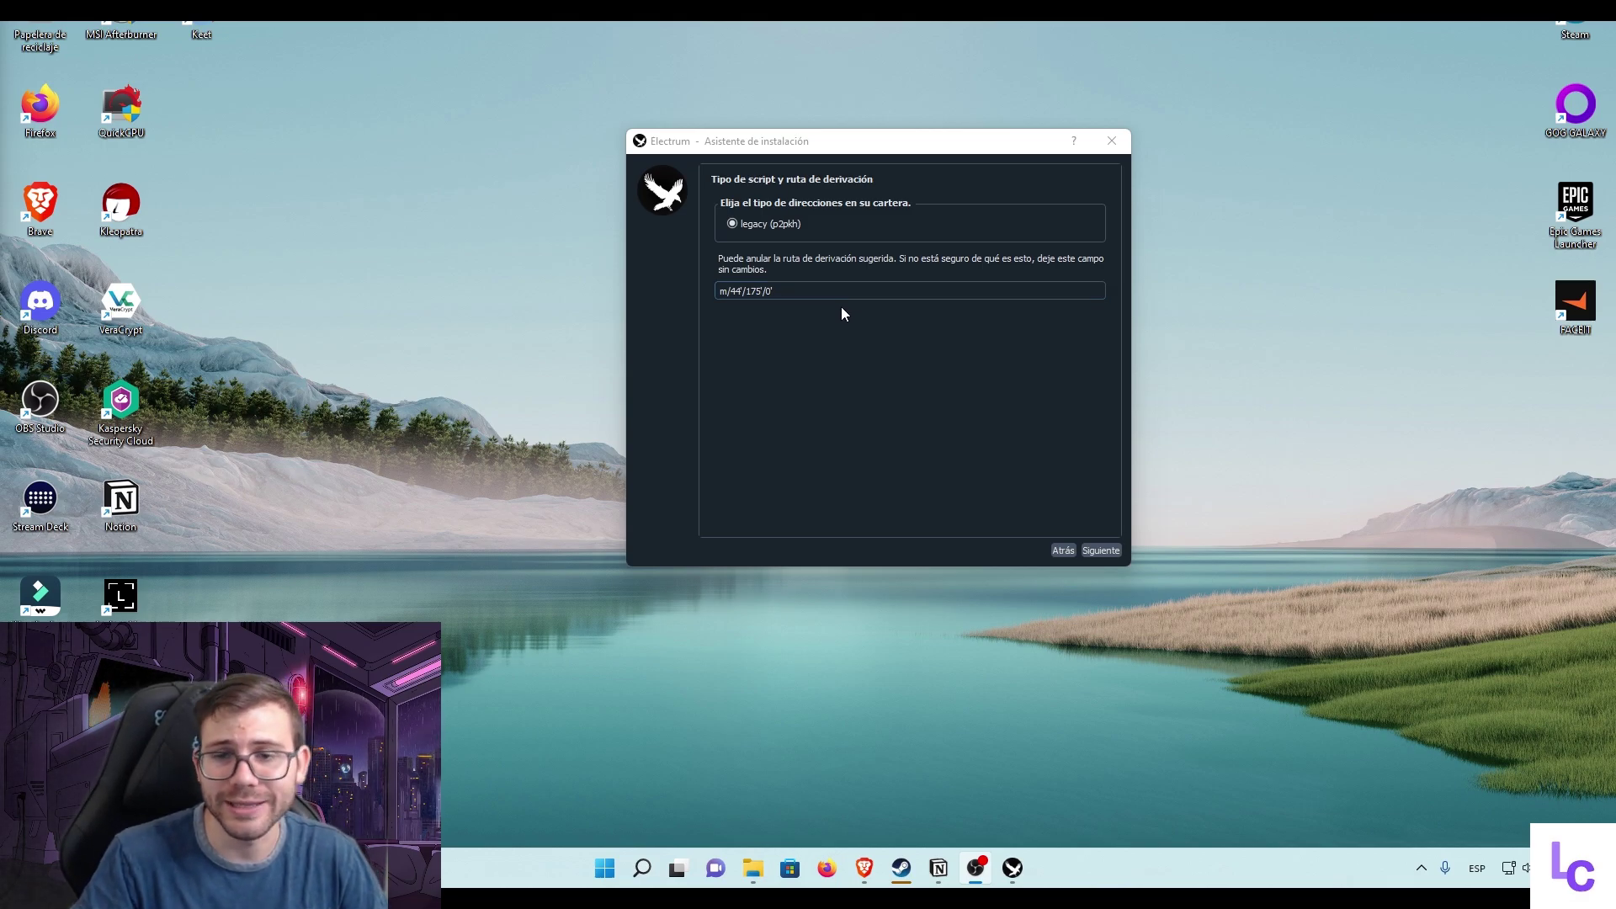
Accept the legacy (p2pkh) address type with derivation path m/44'/175'/0' and create the wallet without encrypting its file
left_click(1102, 551)
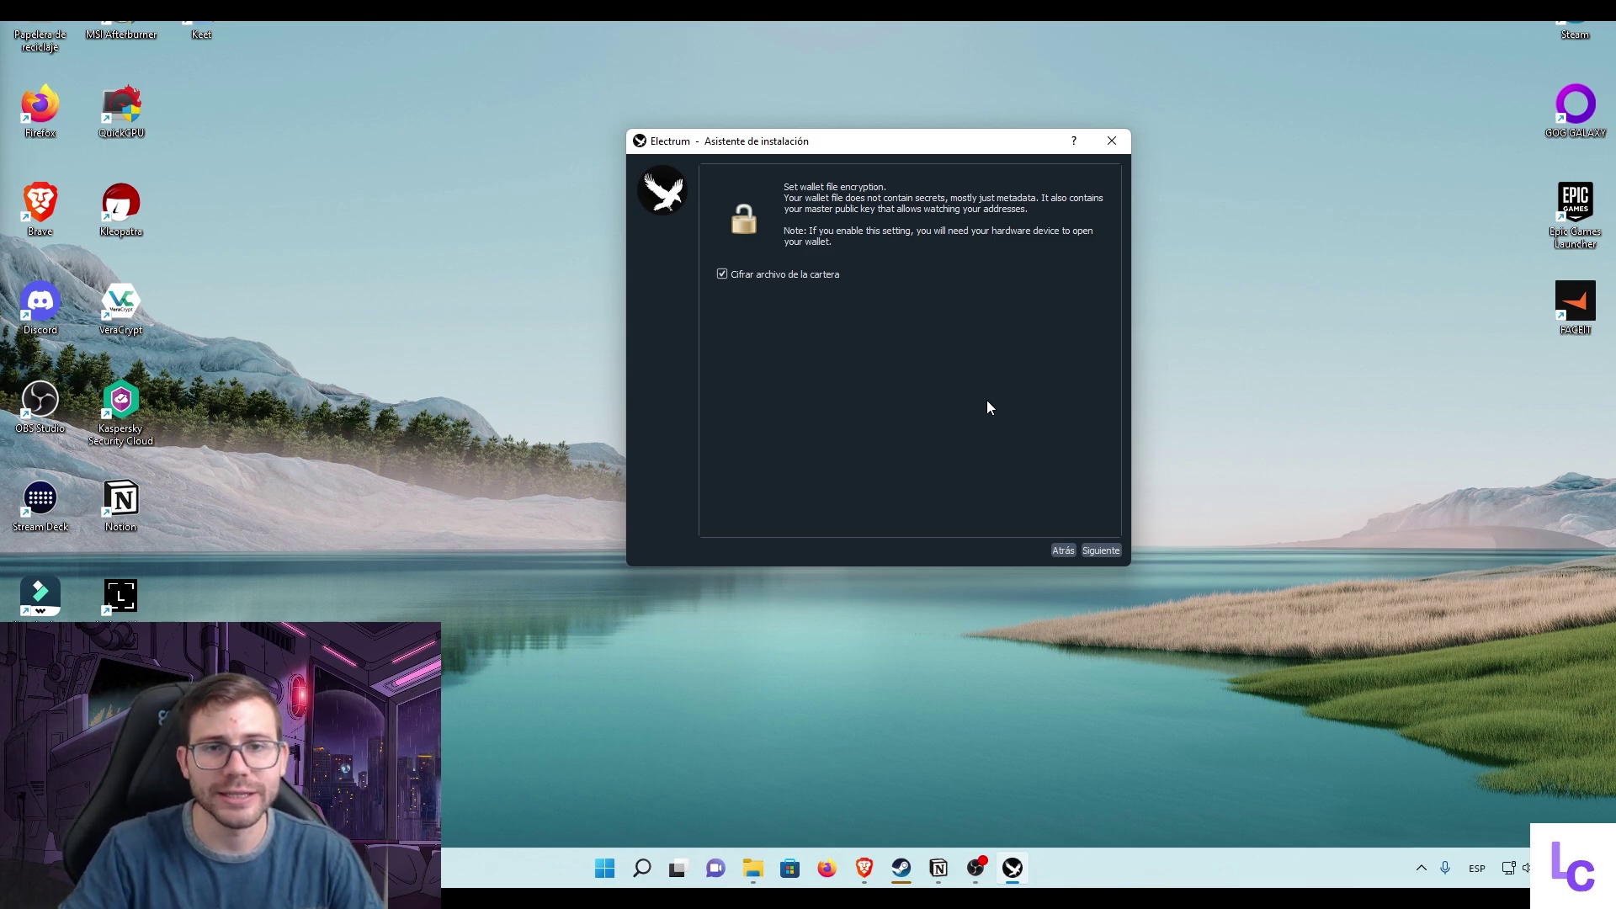
left_click(782, 278)
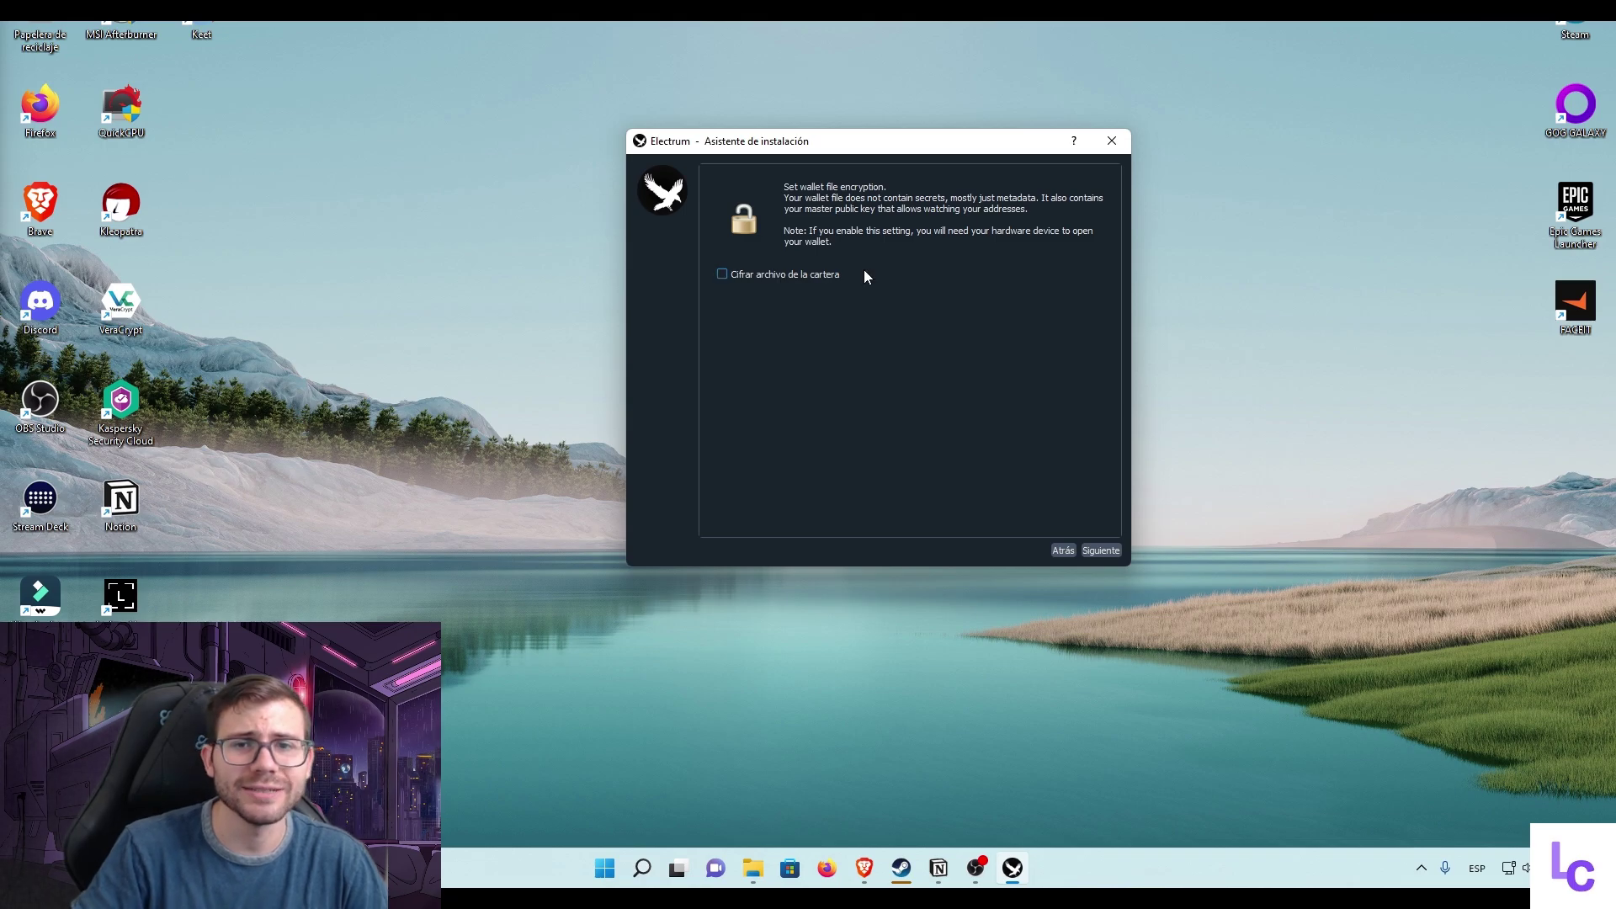
left_click(1105, 551)
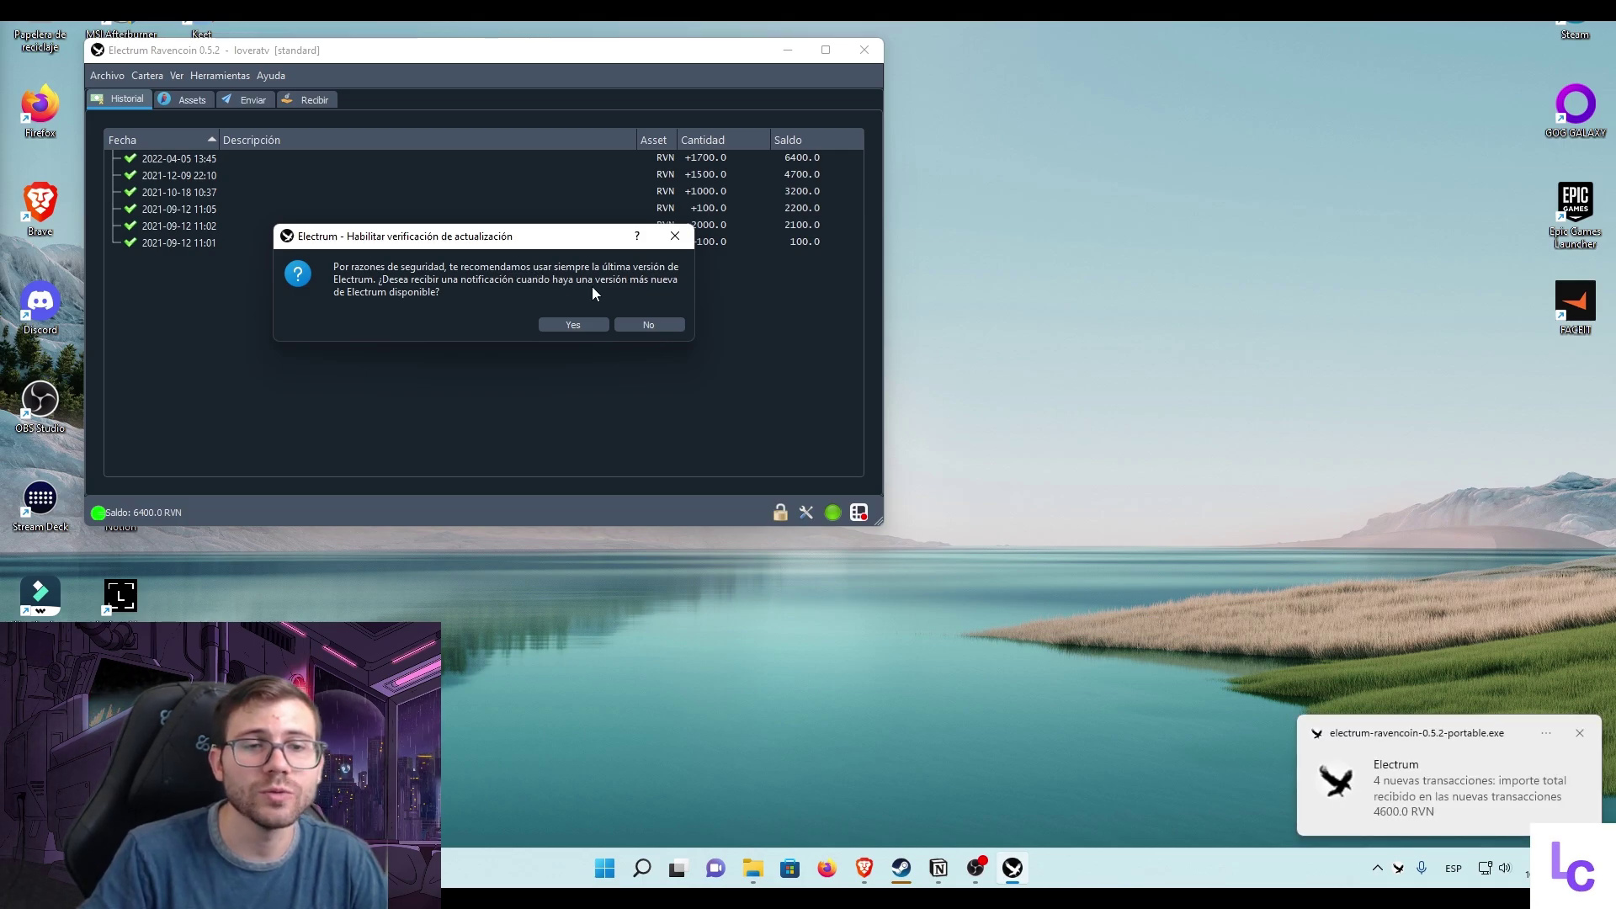
Decline notifications about new Electrum versions and acknowledge the hardware wallet warning, bringing the wallet window toward the screen's middle
left_click(664, 324)
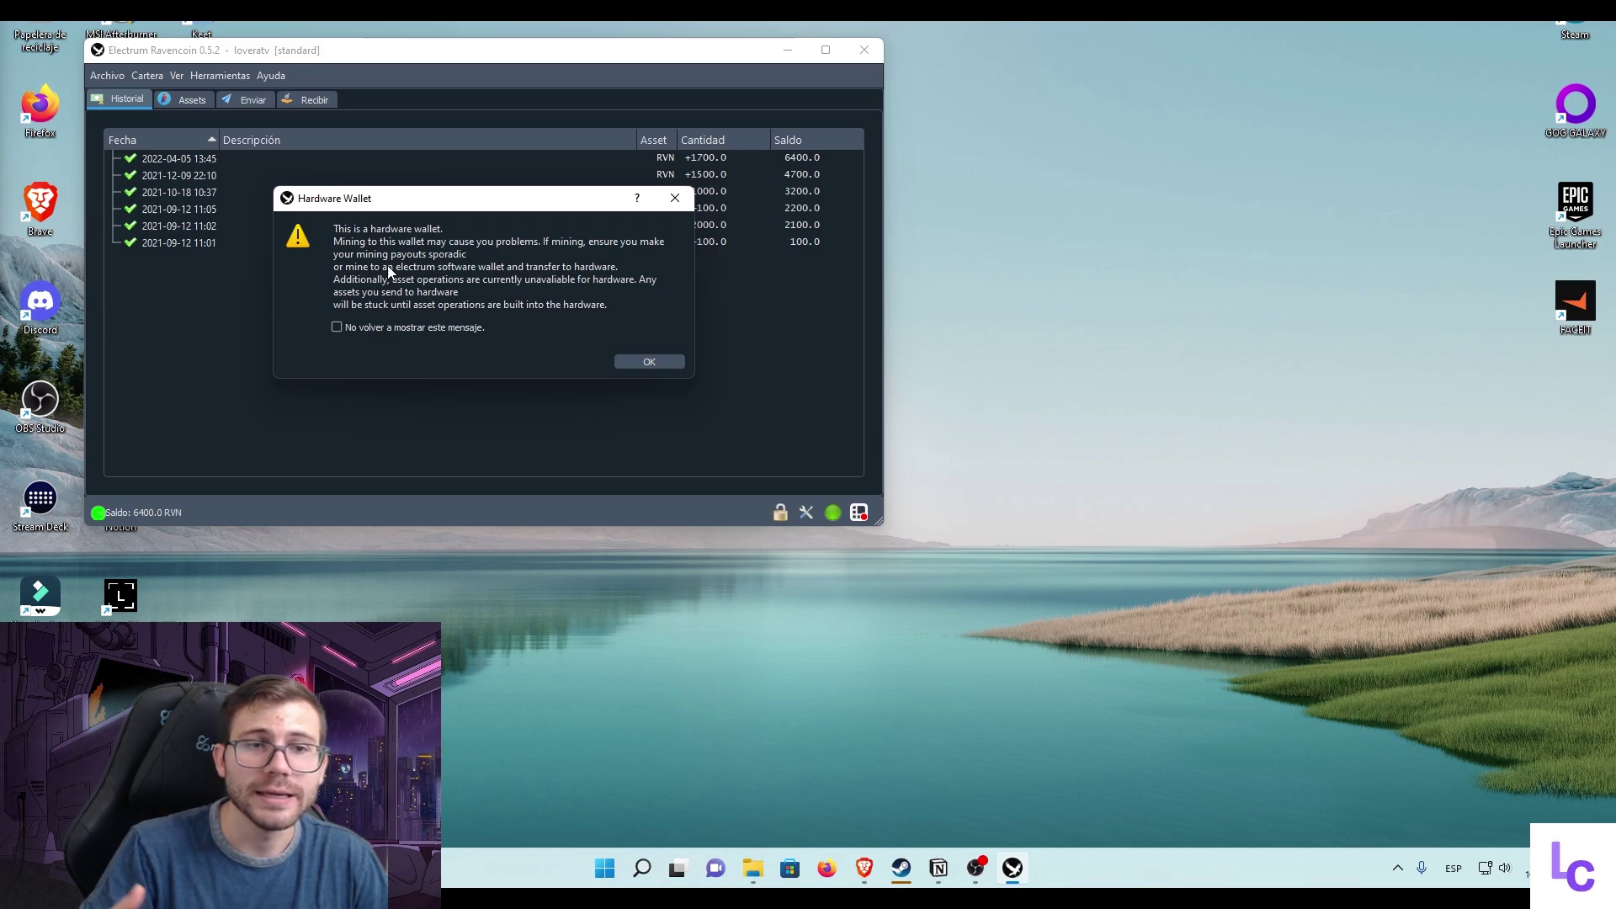
left_click(649, 362)
left_click_drag(469, 53, 855, 145)
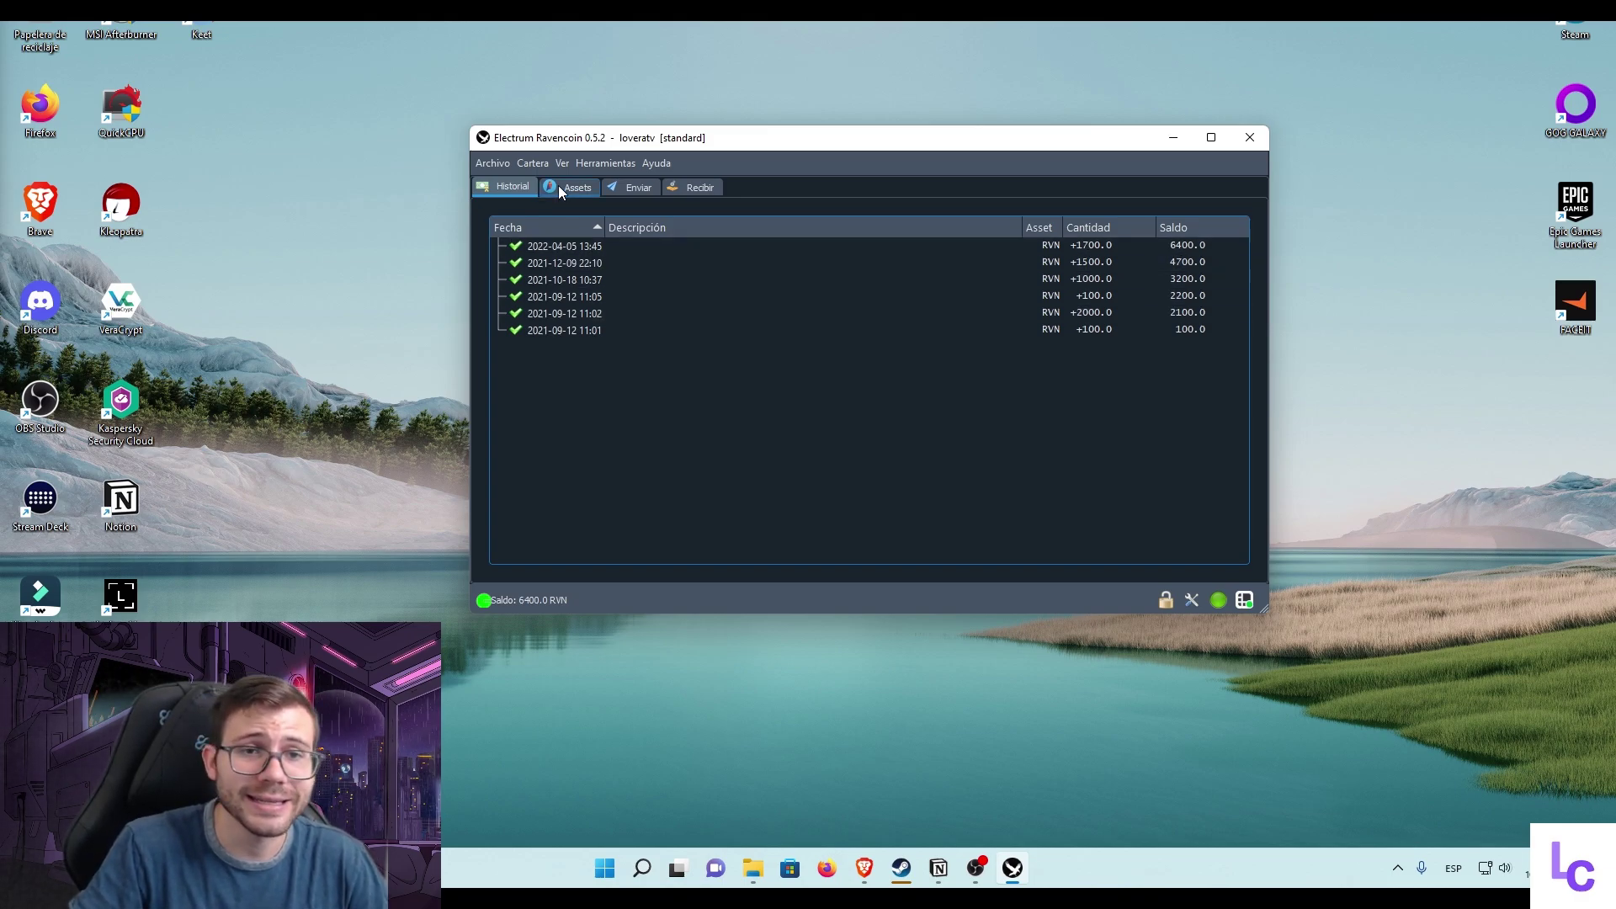
Fill in a receive request with the description "prueba" and set its expiry to Never
left_click(627, 190)
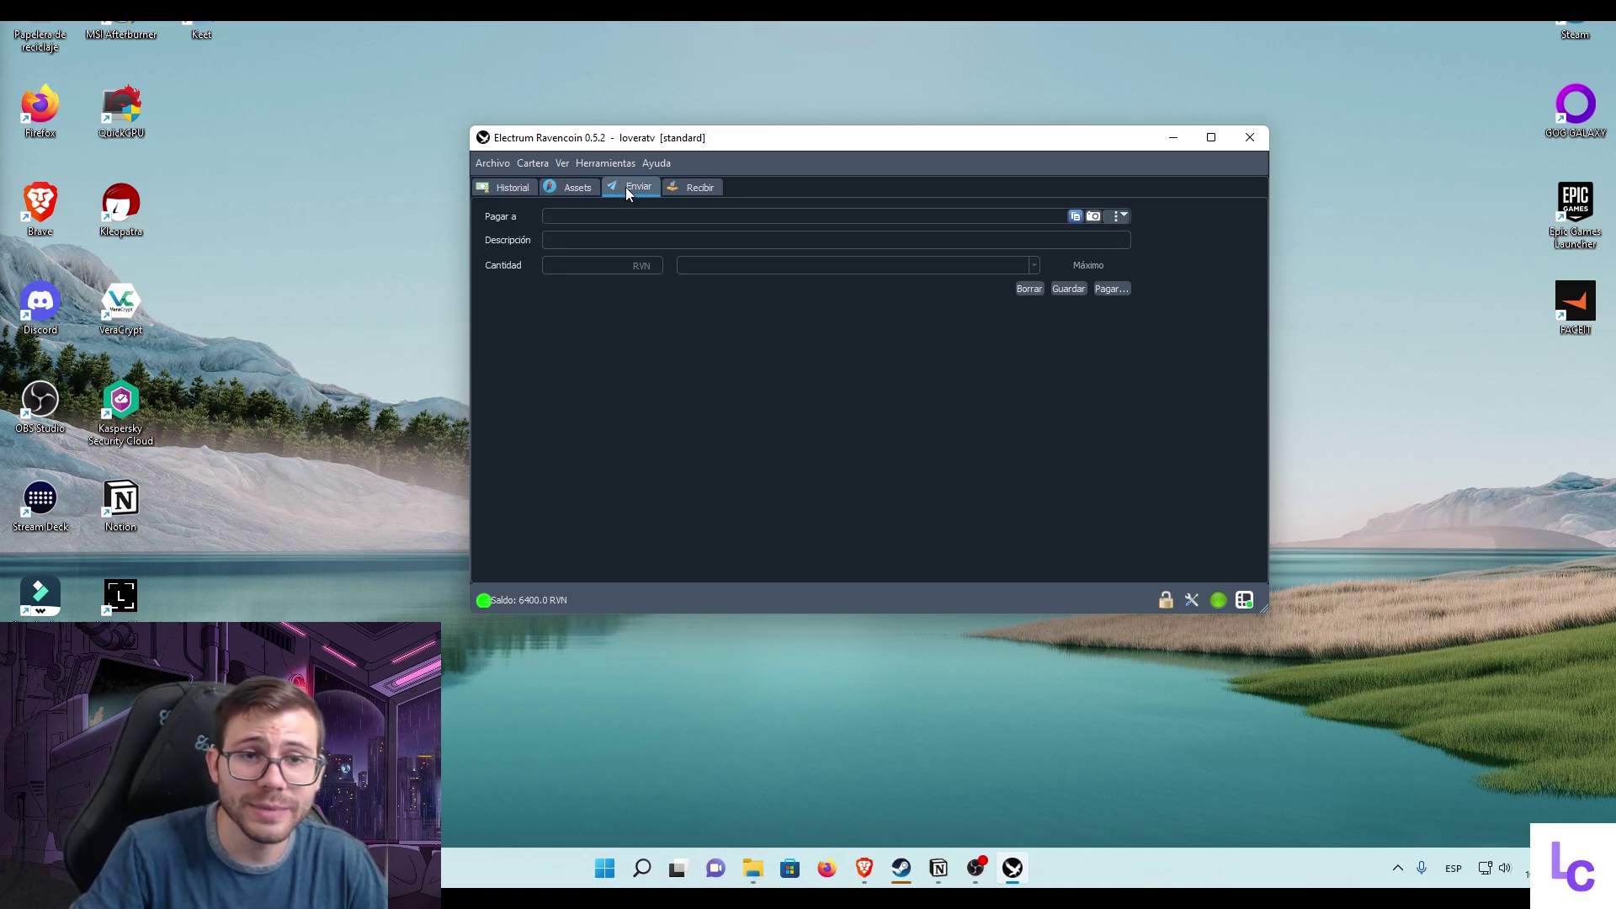
left_click(683, 189)
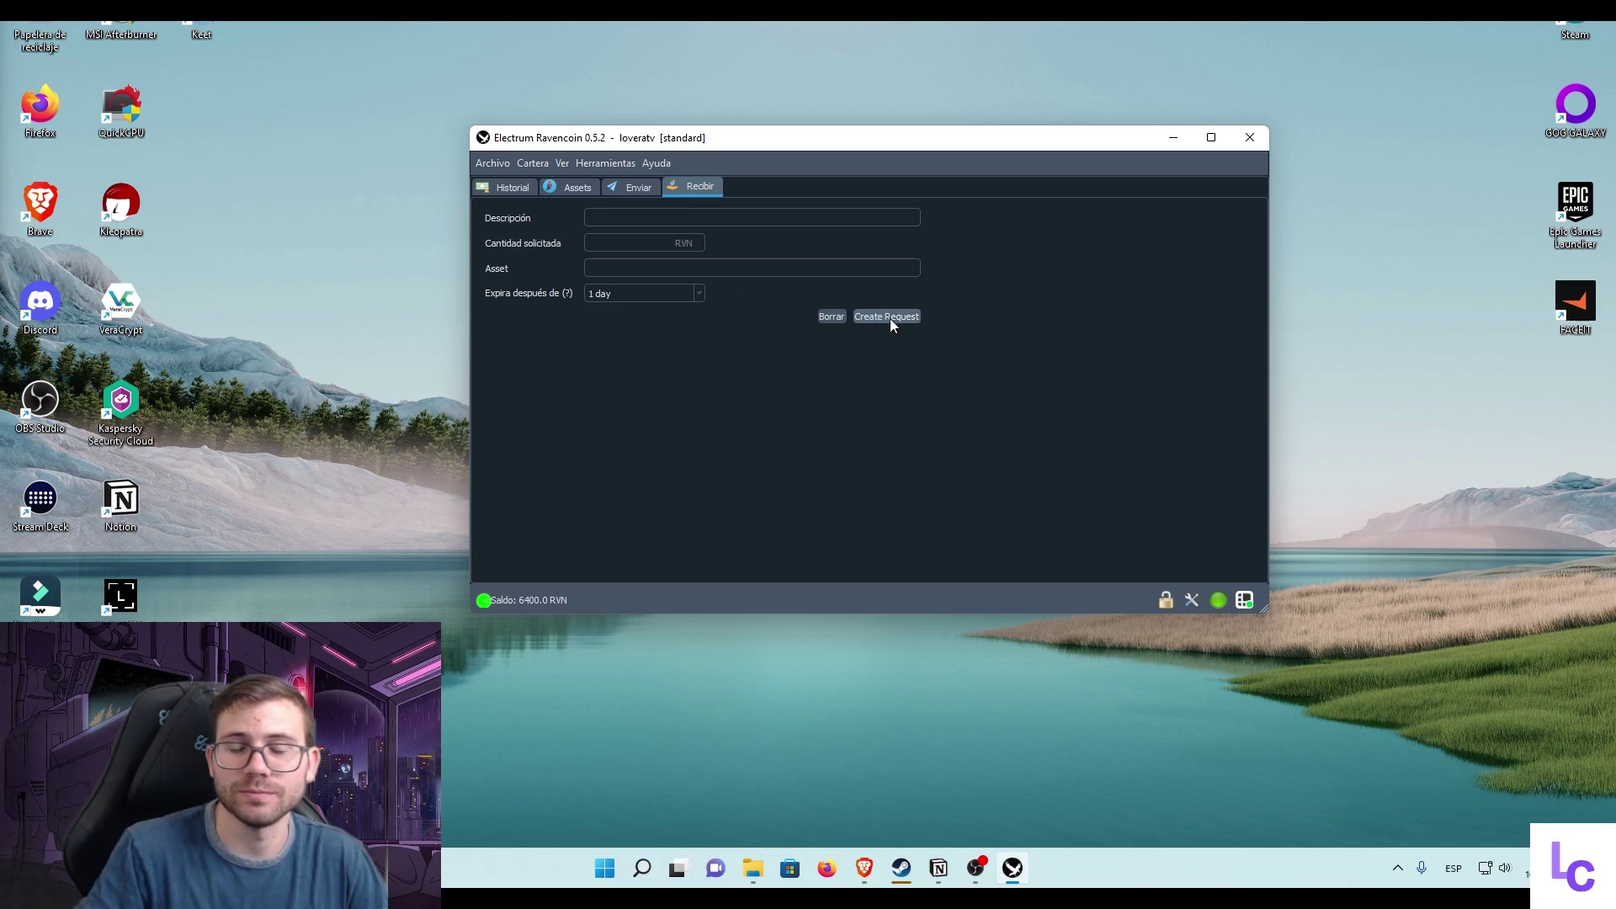
left_click(659, 218)
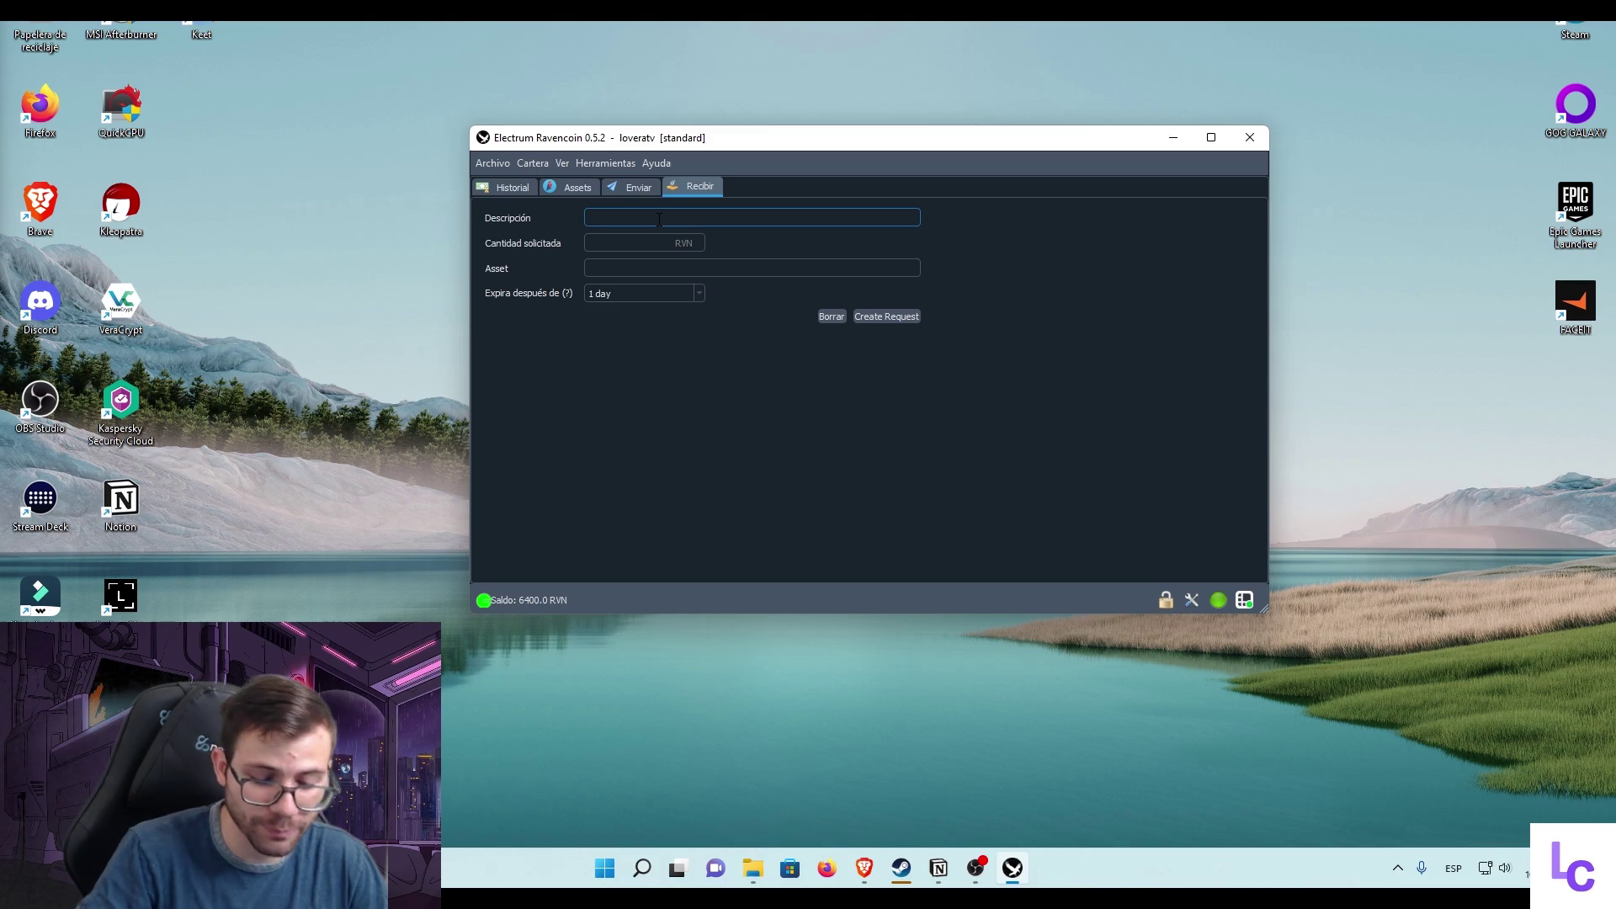
type("prueba")
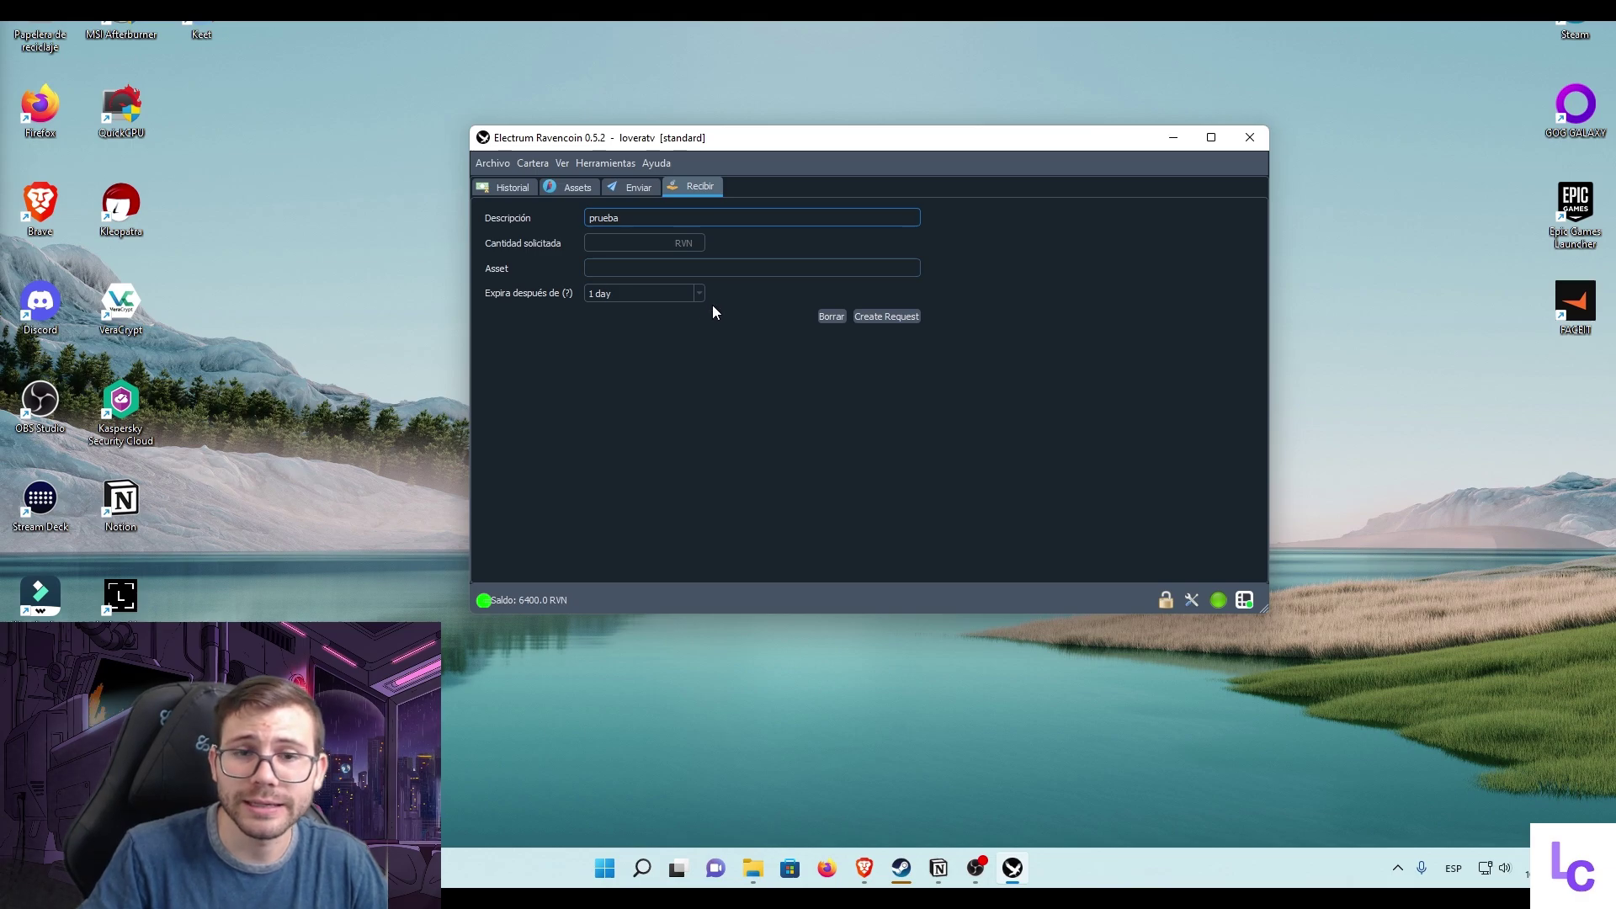
left_click(674, 294)
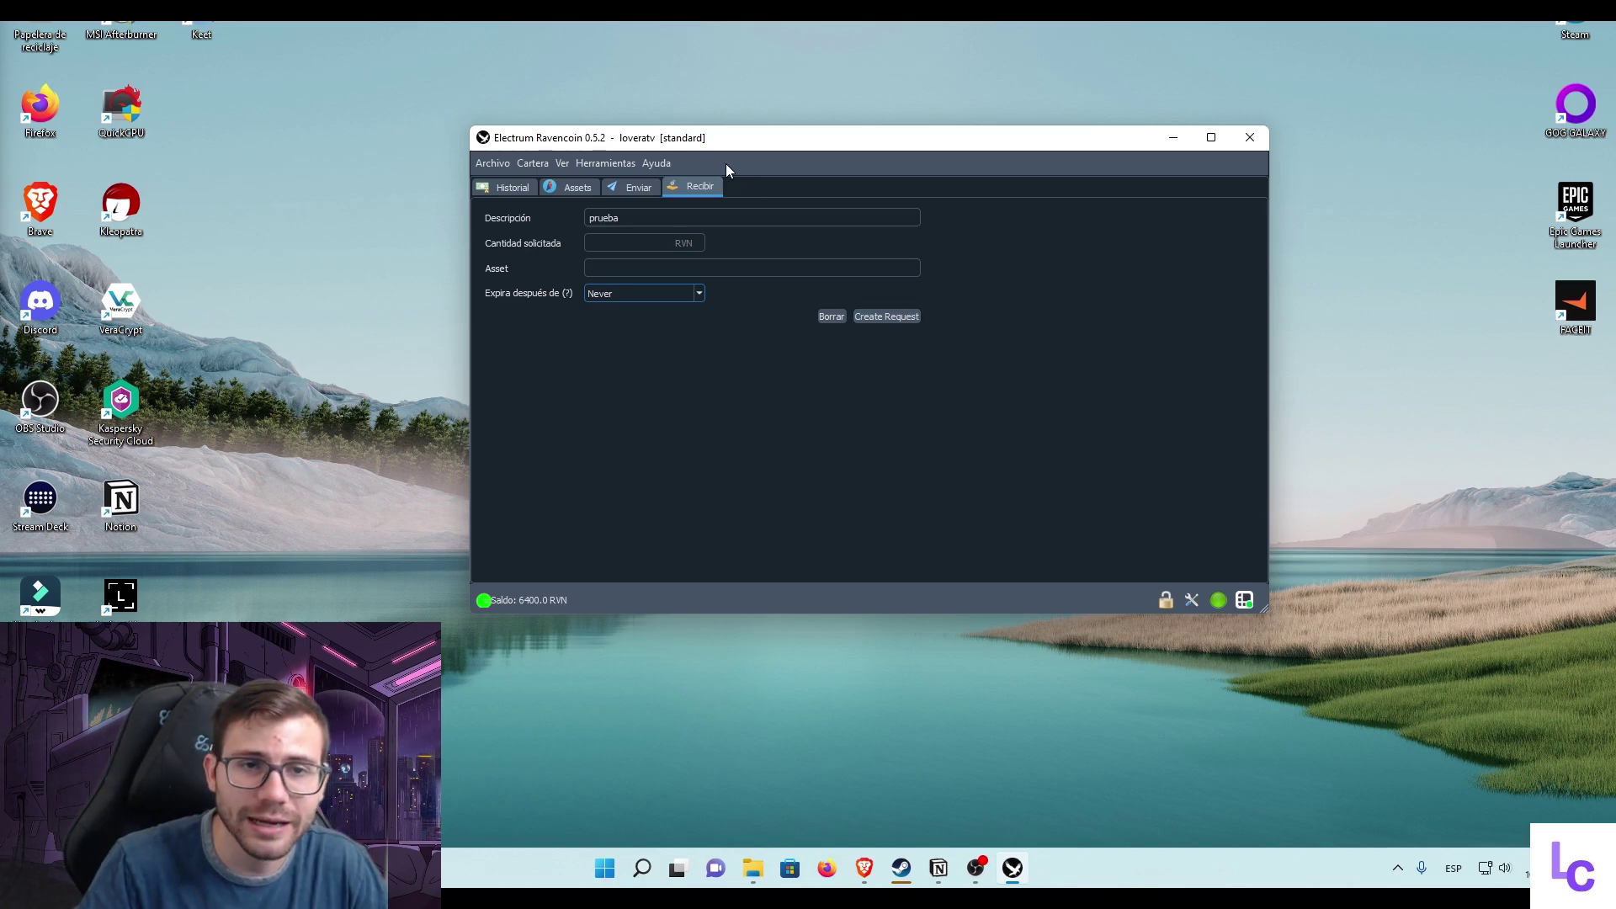
Inspect the send form, including the options for reading a recipient and the asset selection beside the amount
left_click(637, 188)
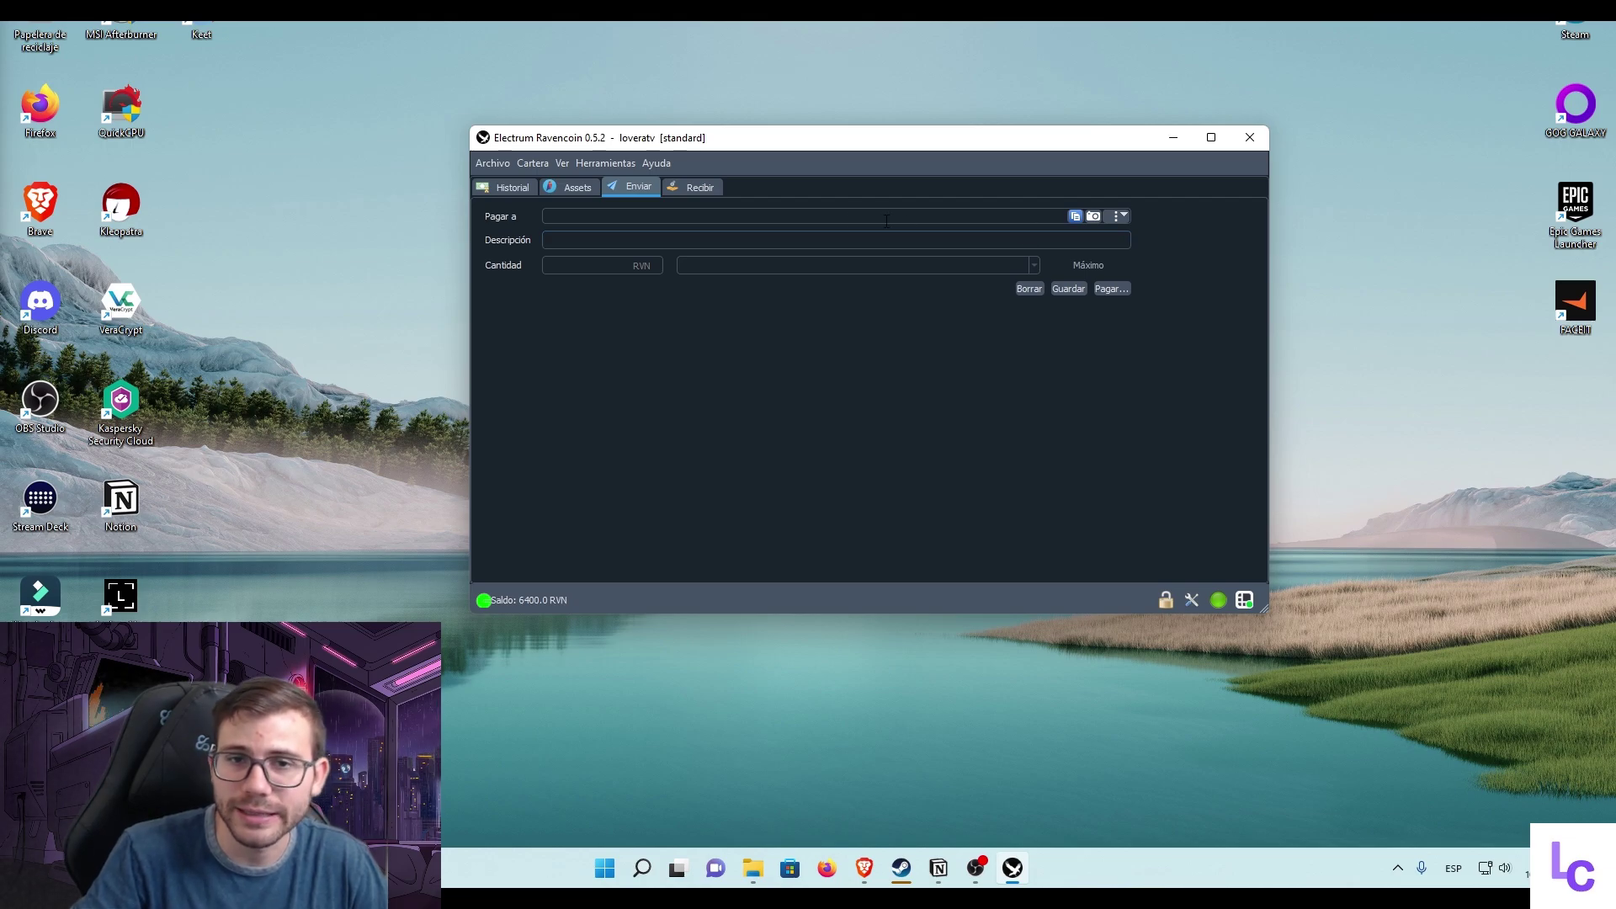
left_click(1120, 215)
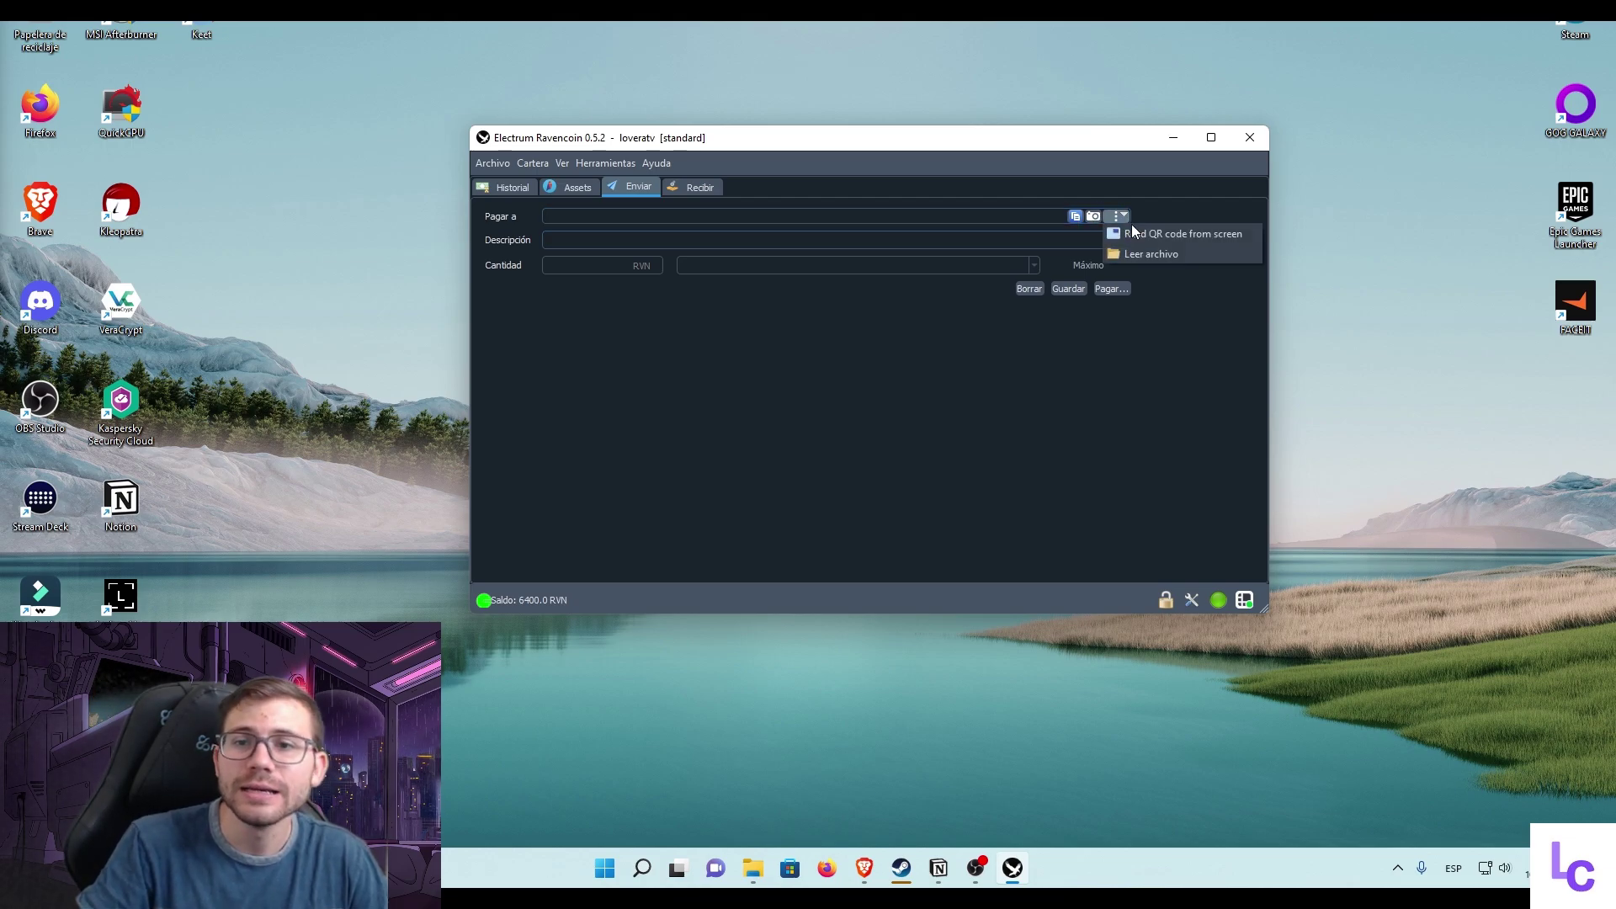
left_click(1155, 351)
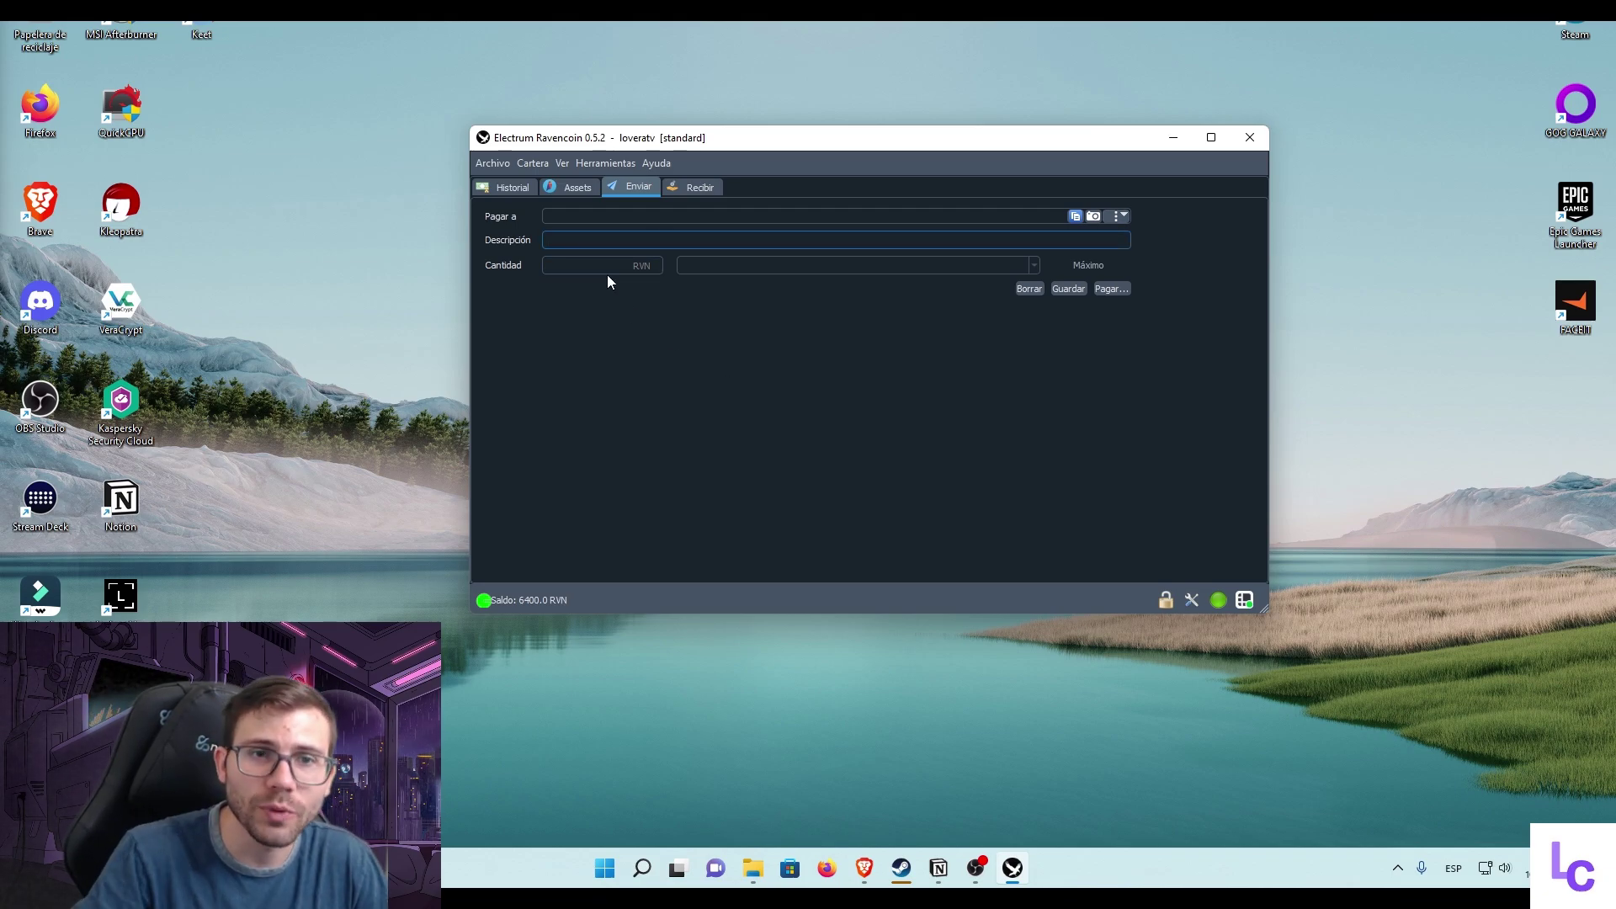
left_click(724, 265)
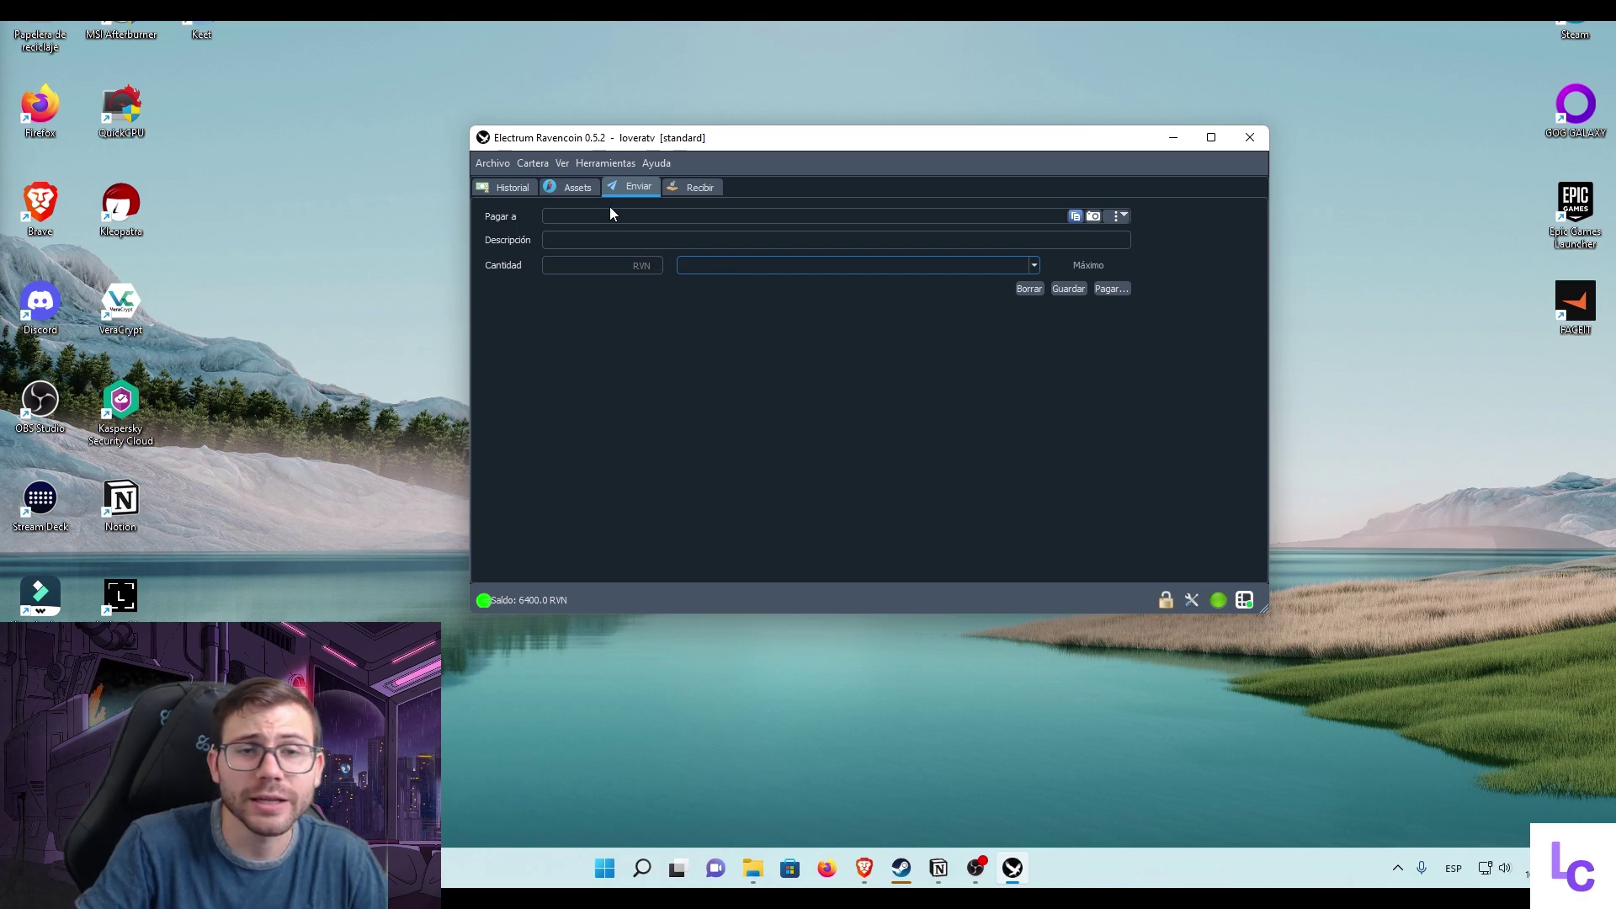
Check the wallet's assets and transaction history, and inspect the network connection and its server list
left_click(565, 188)
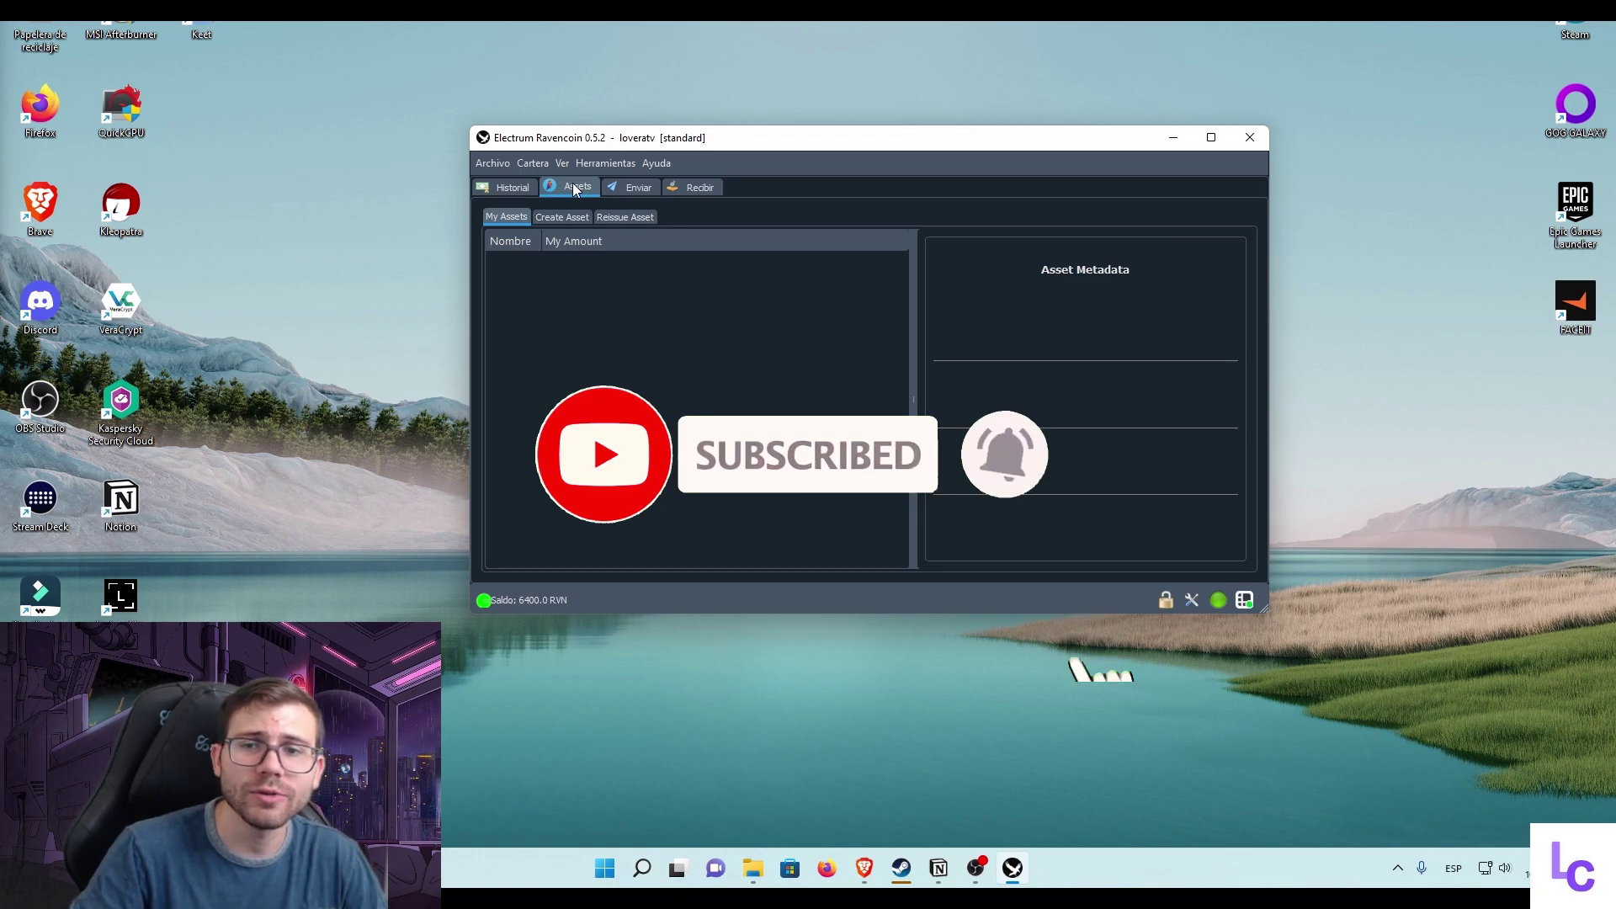
left_click(518, 186)
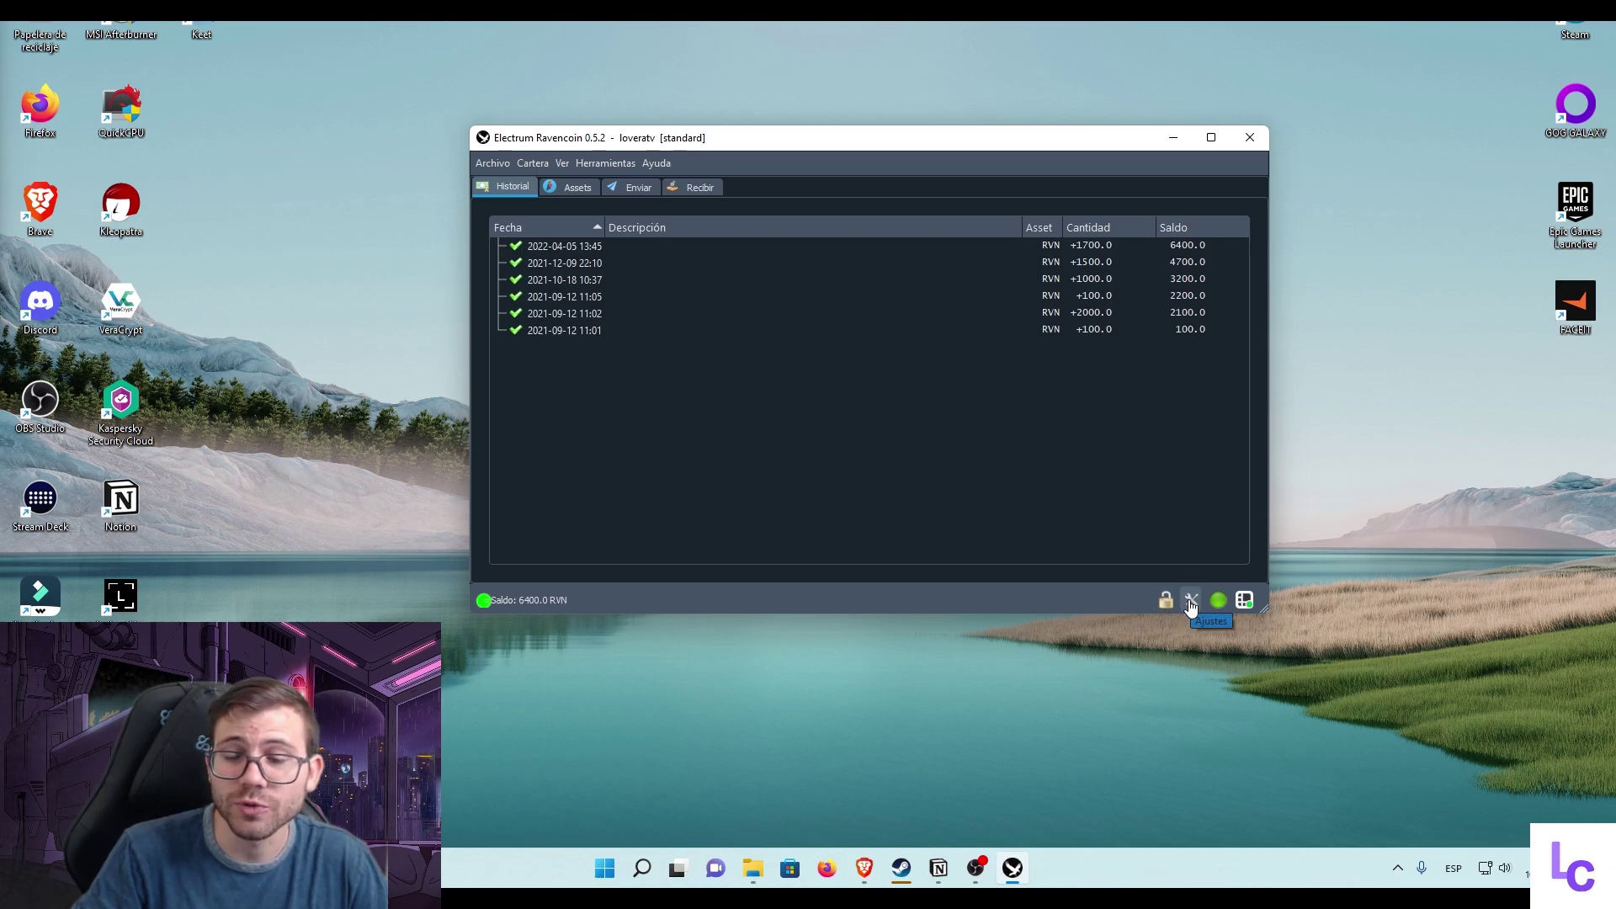
left_click(1222, 601)
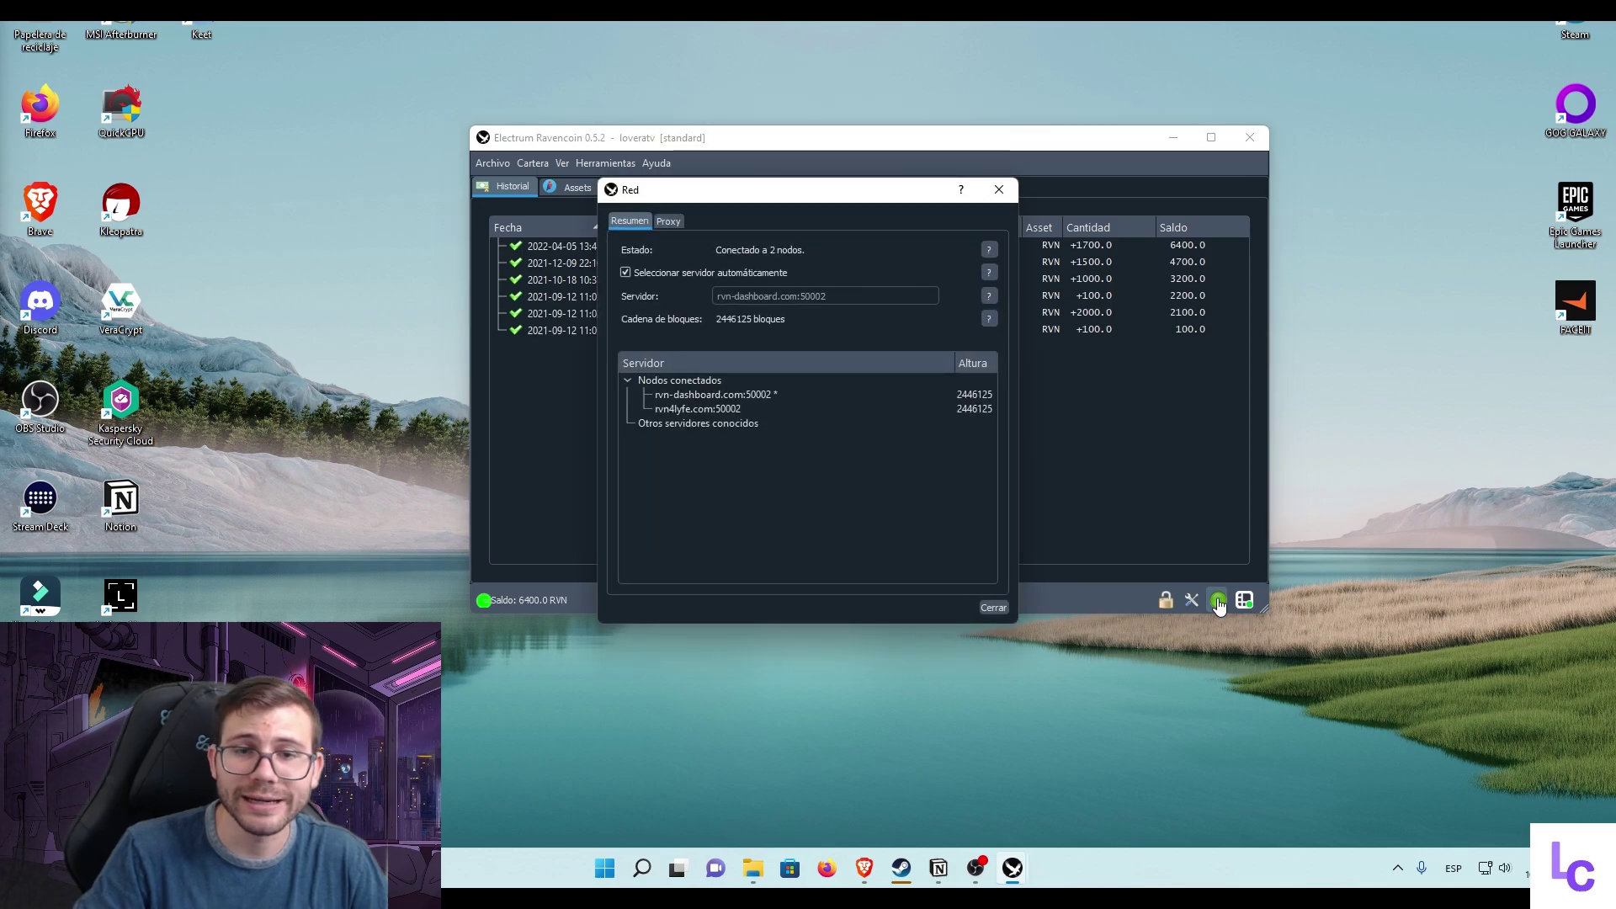
left_click(1000, 191)
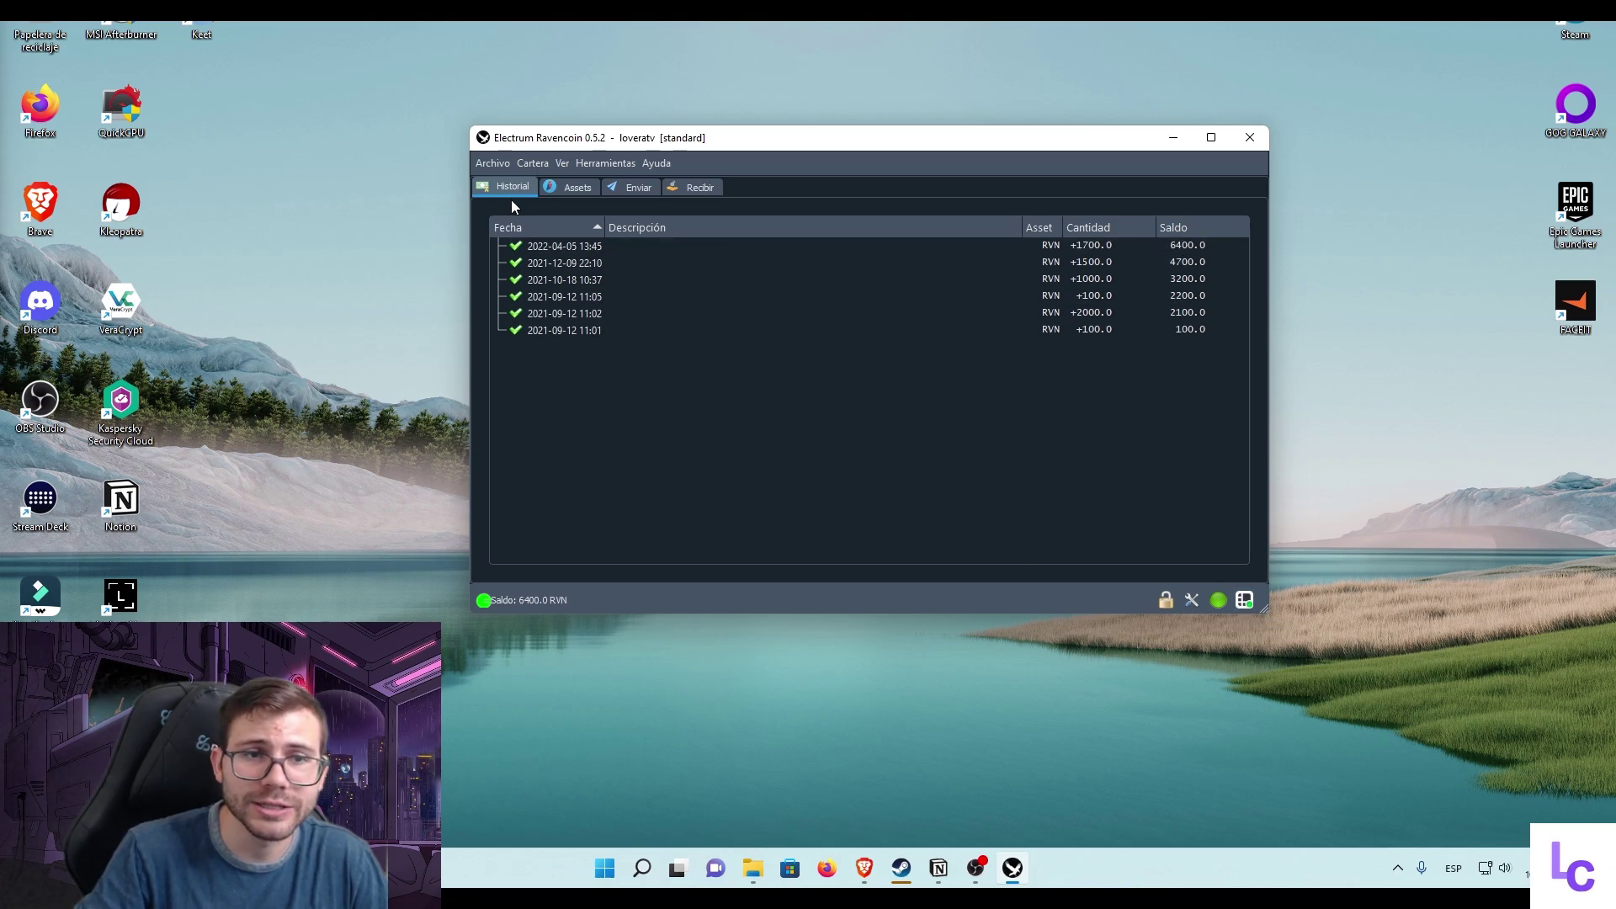
Look over the wallet's tool commands and view the wallet balance breakdown
left_click(483, 164)
mouse_move(602, 168)
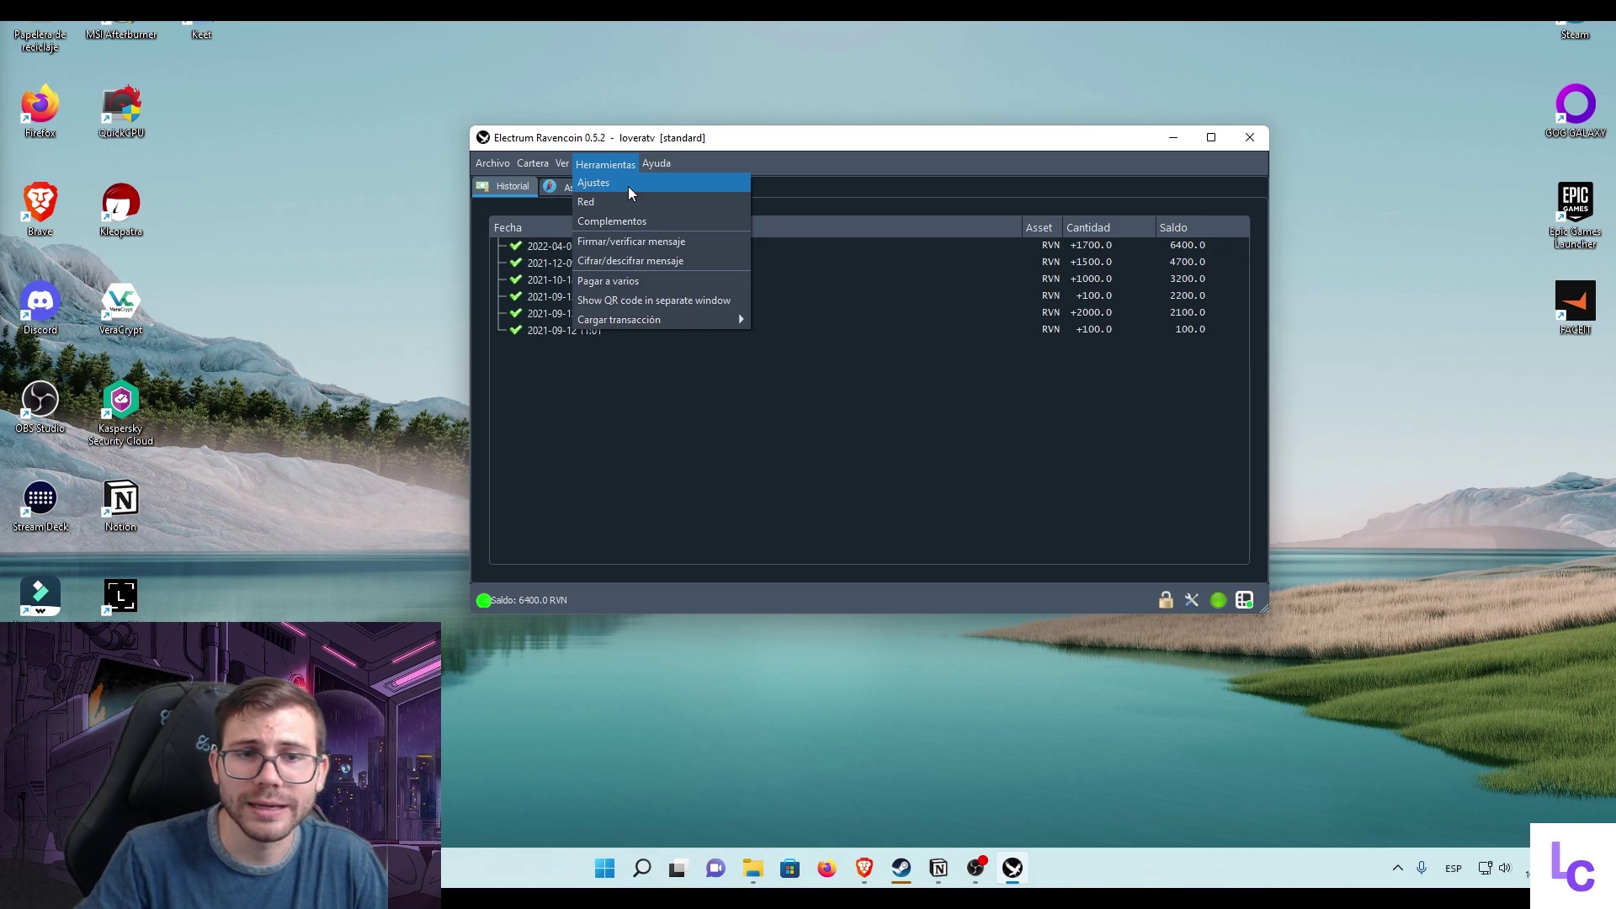
left_click(872, 427)
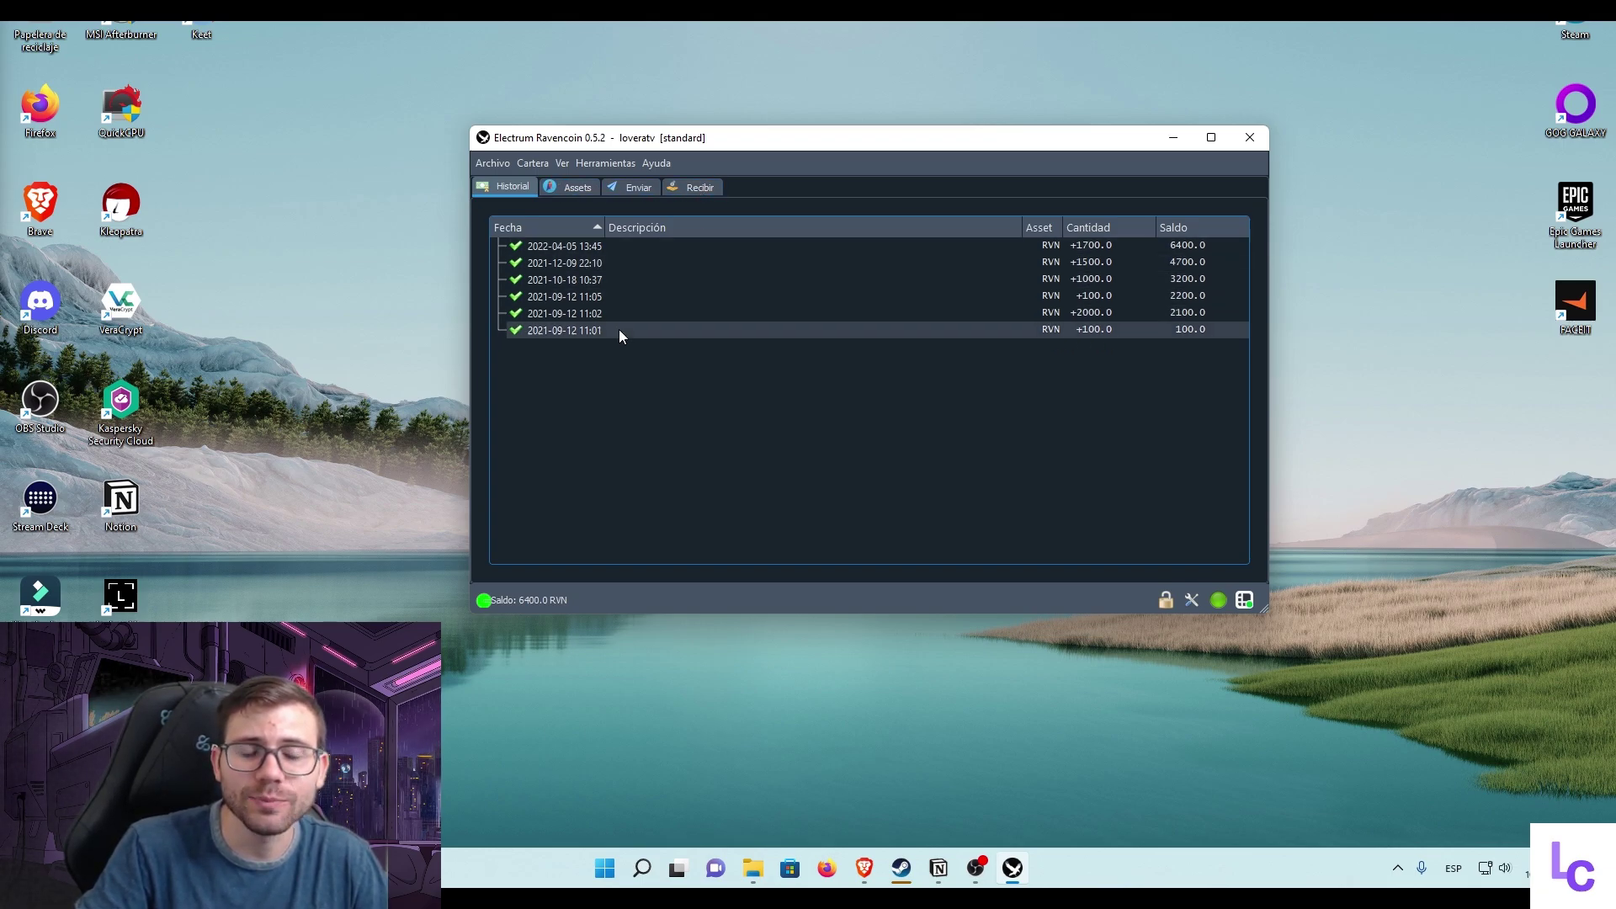
left_click(551, 600)
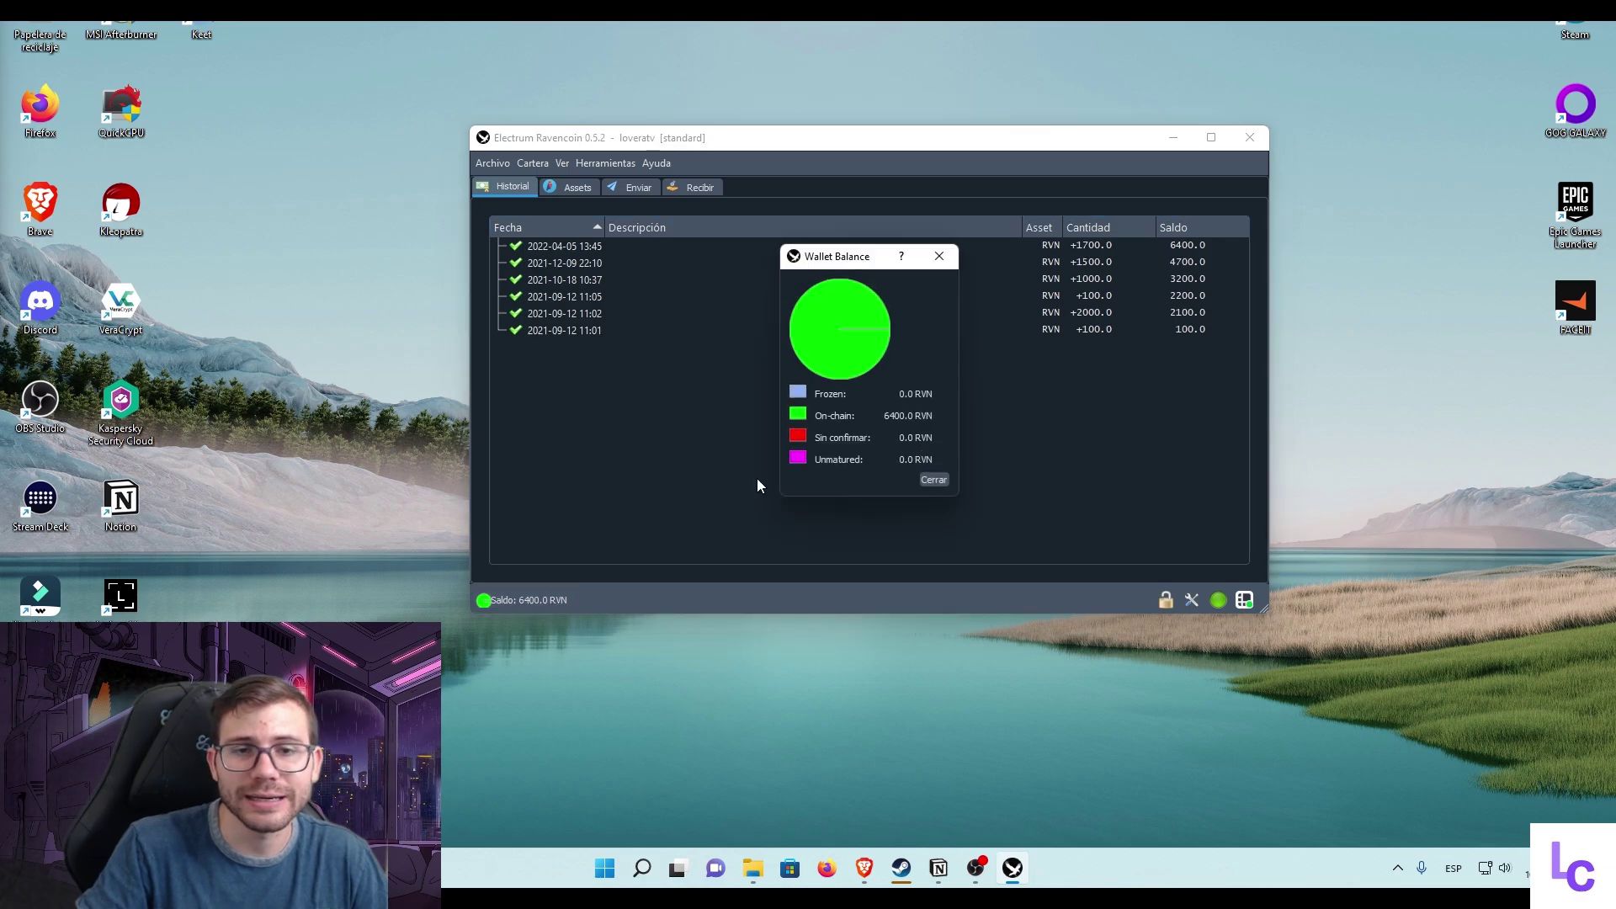
left_click(931, 480)
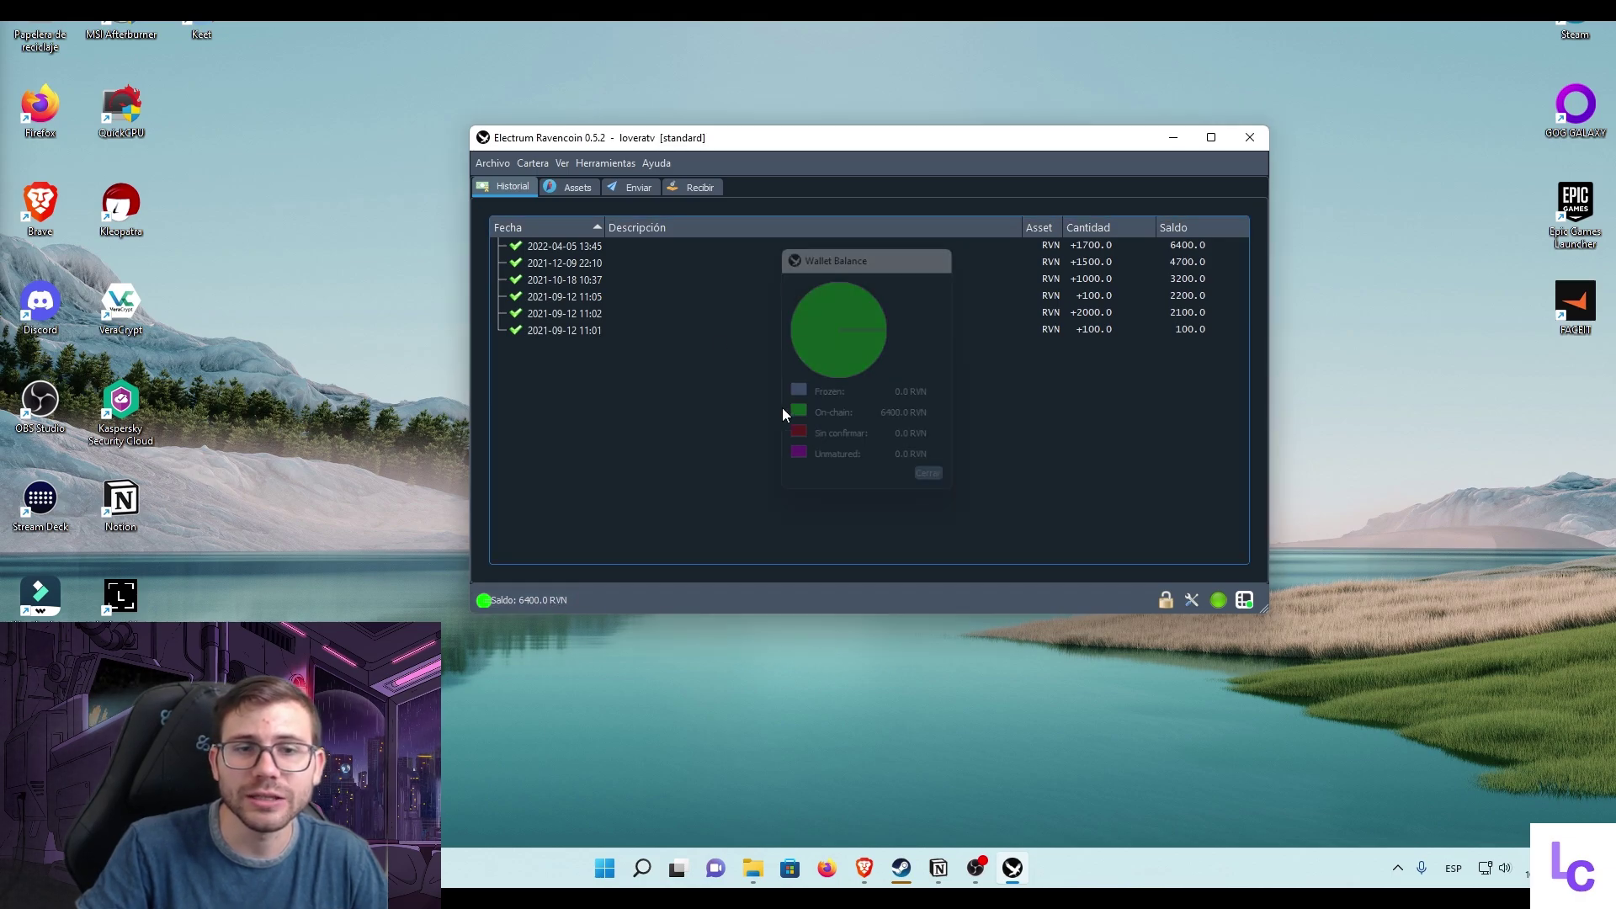
Review the receive, send and assets pages once more and return to the transaction history
left_click(699, 188)
left_click(634, 188)
left_click(506, 188)
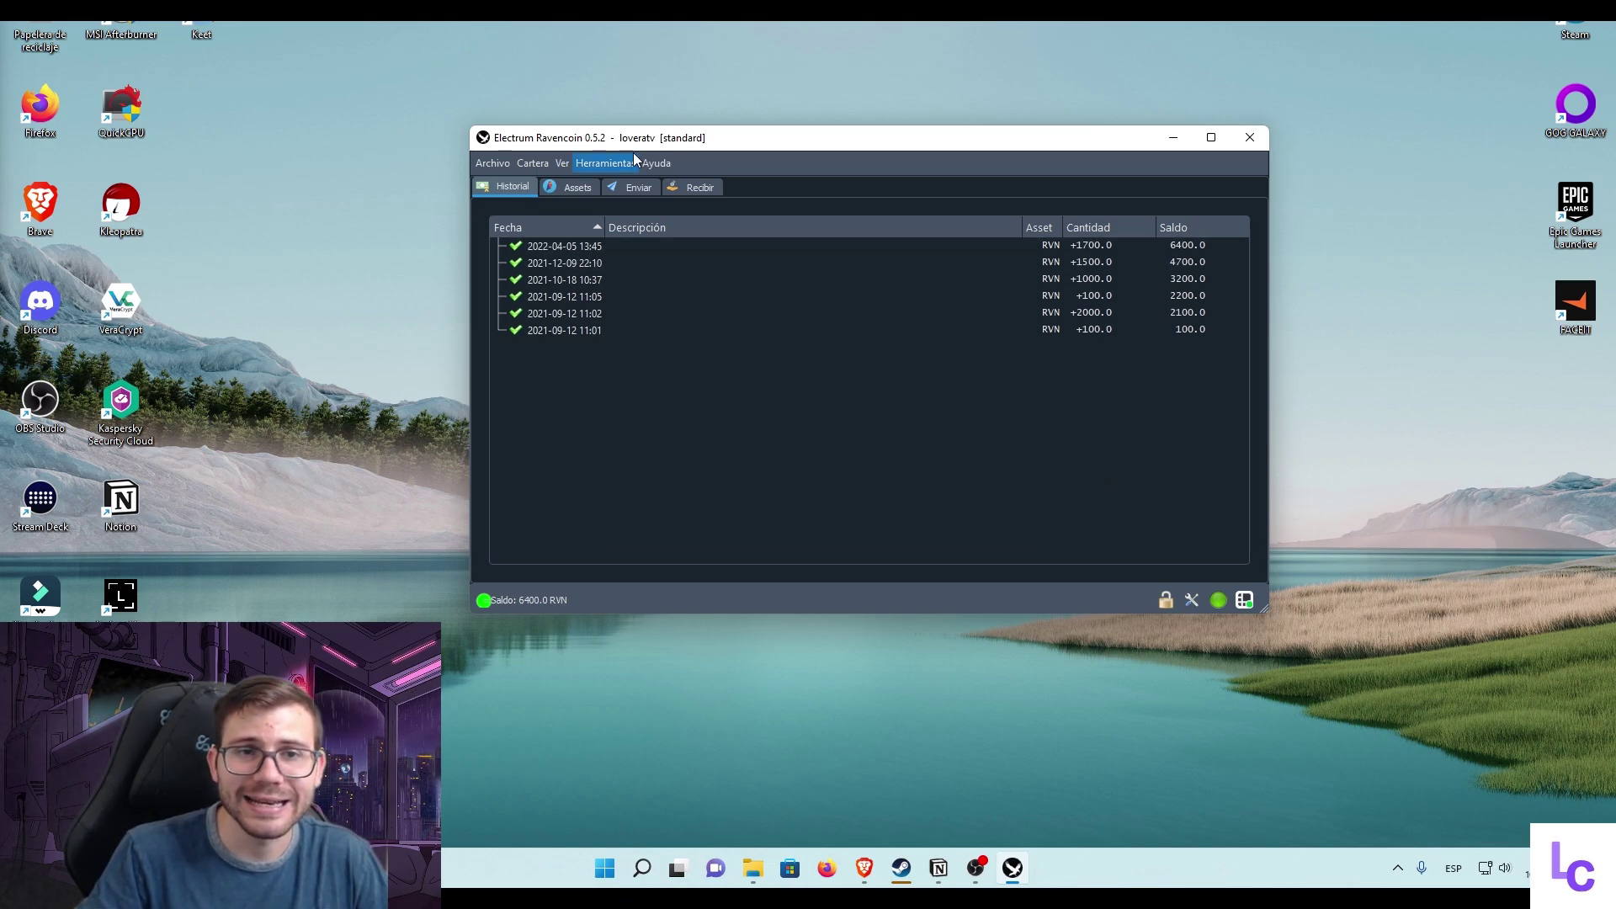
left_click_drag(816, 145, 810, 137)
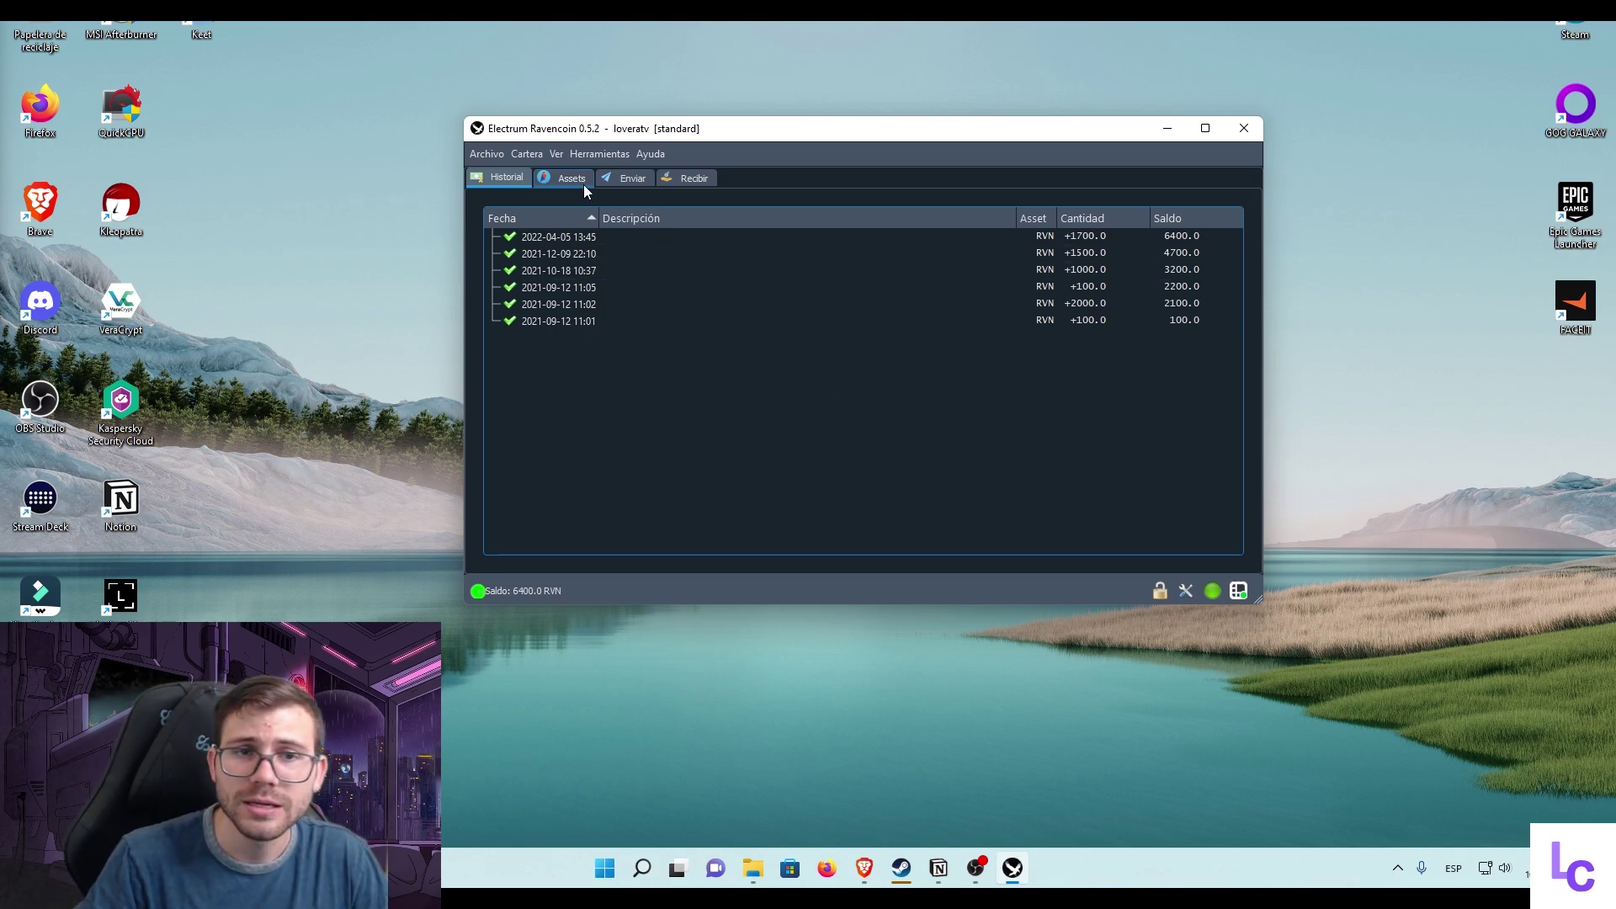
left_click(698, 177)
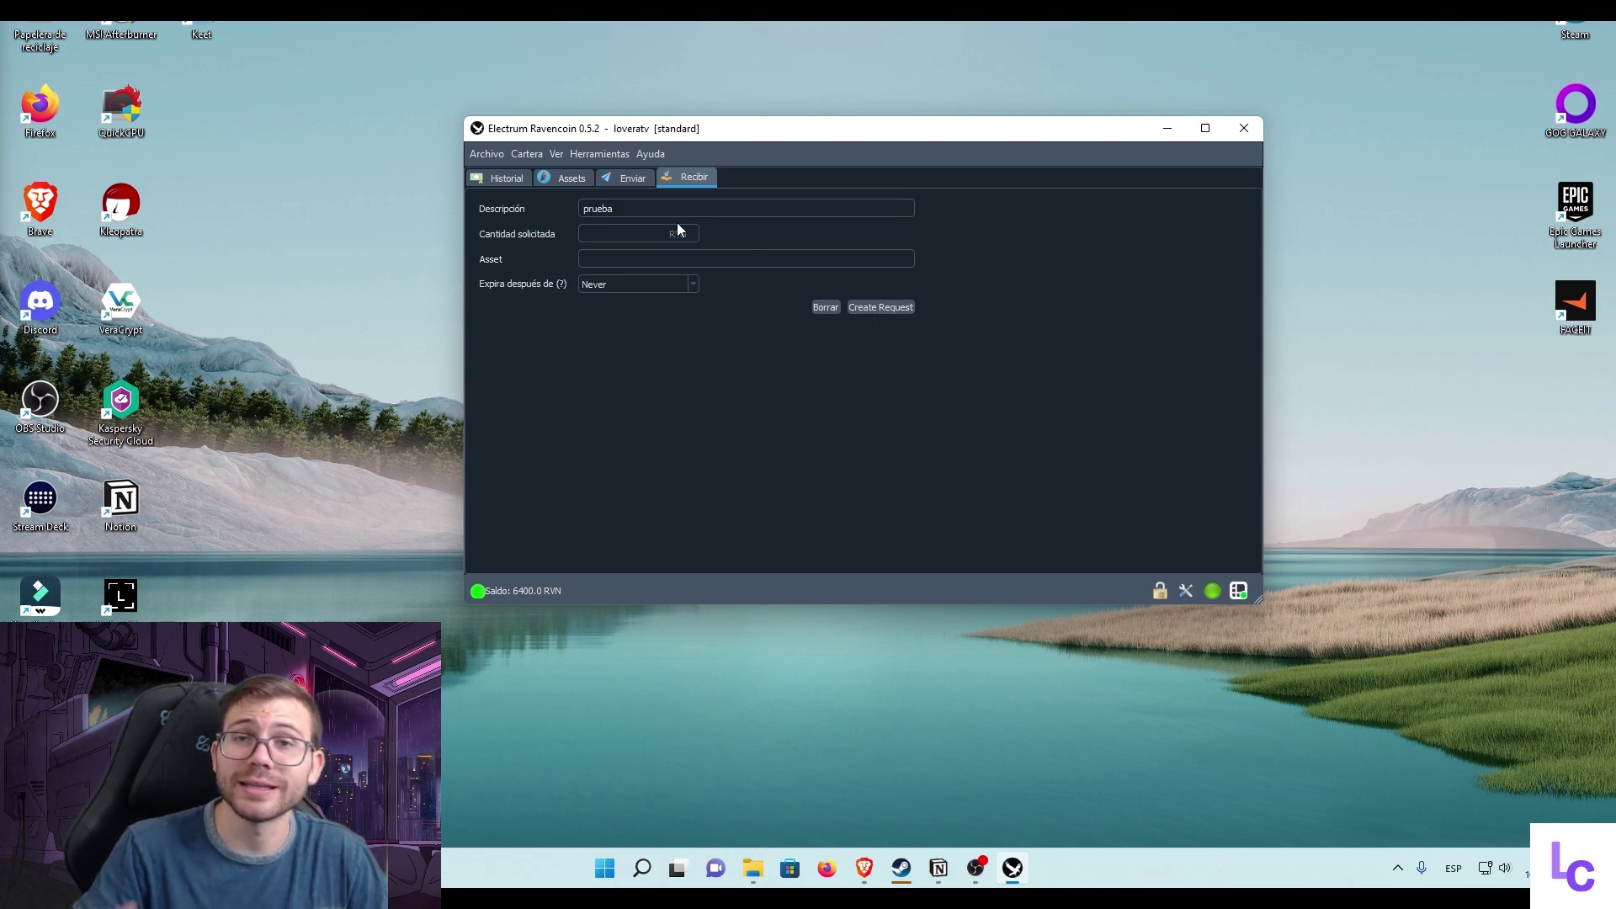
left_click(581, 178)
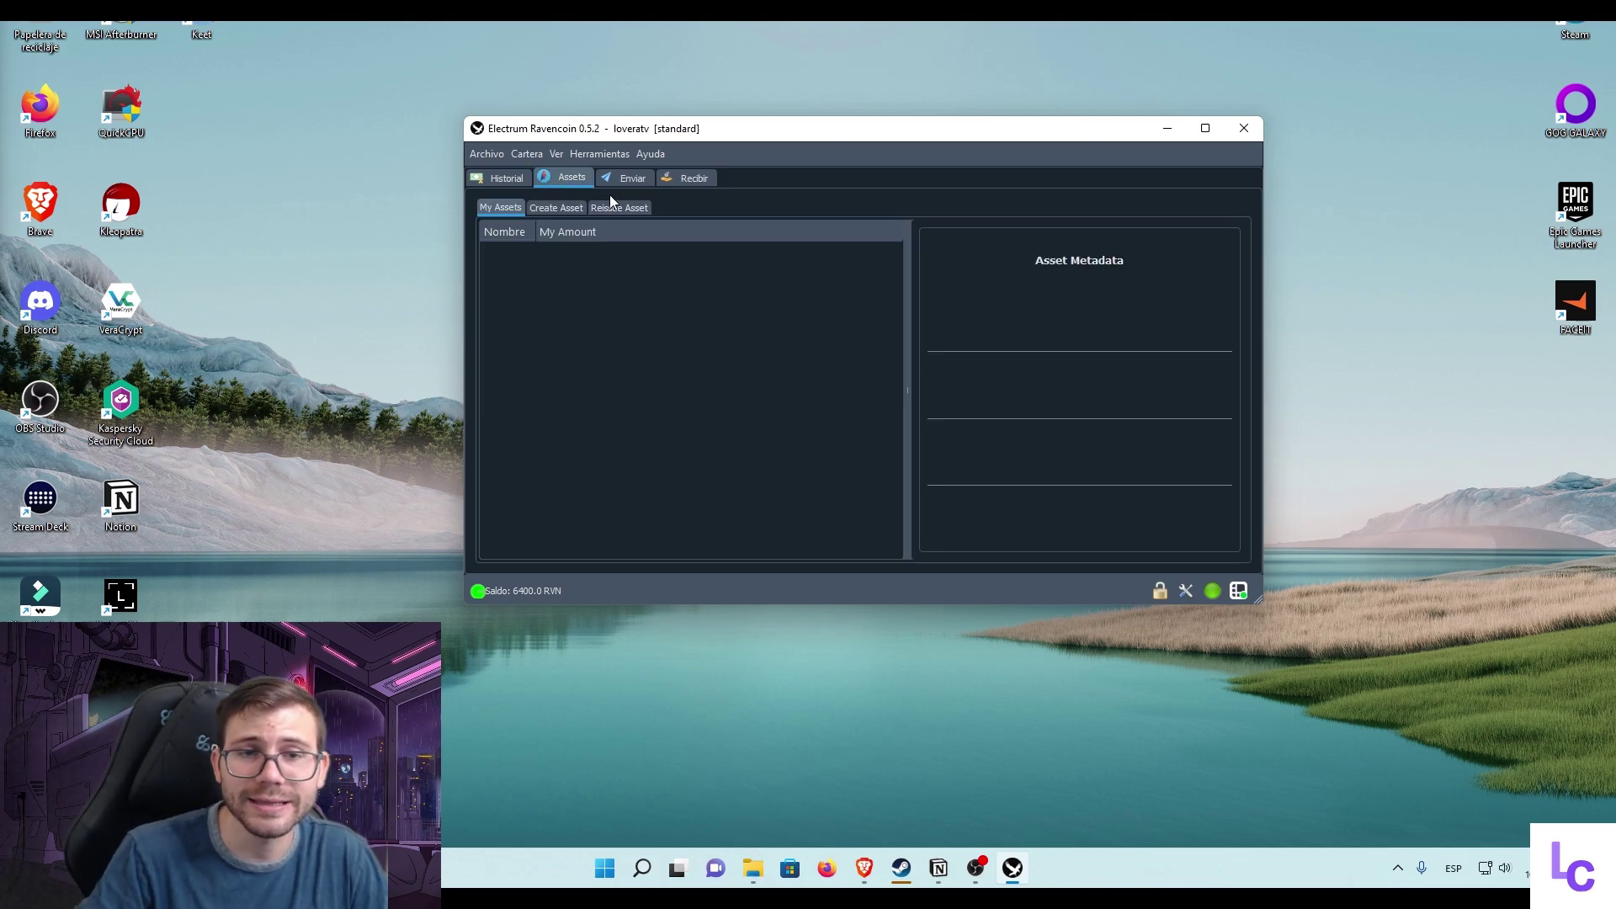
left_click(516, 180)
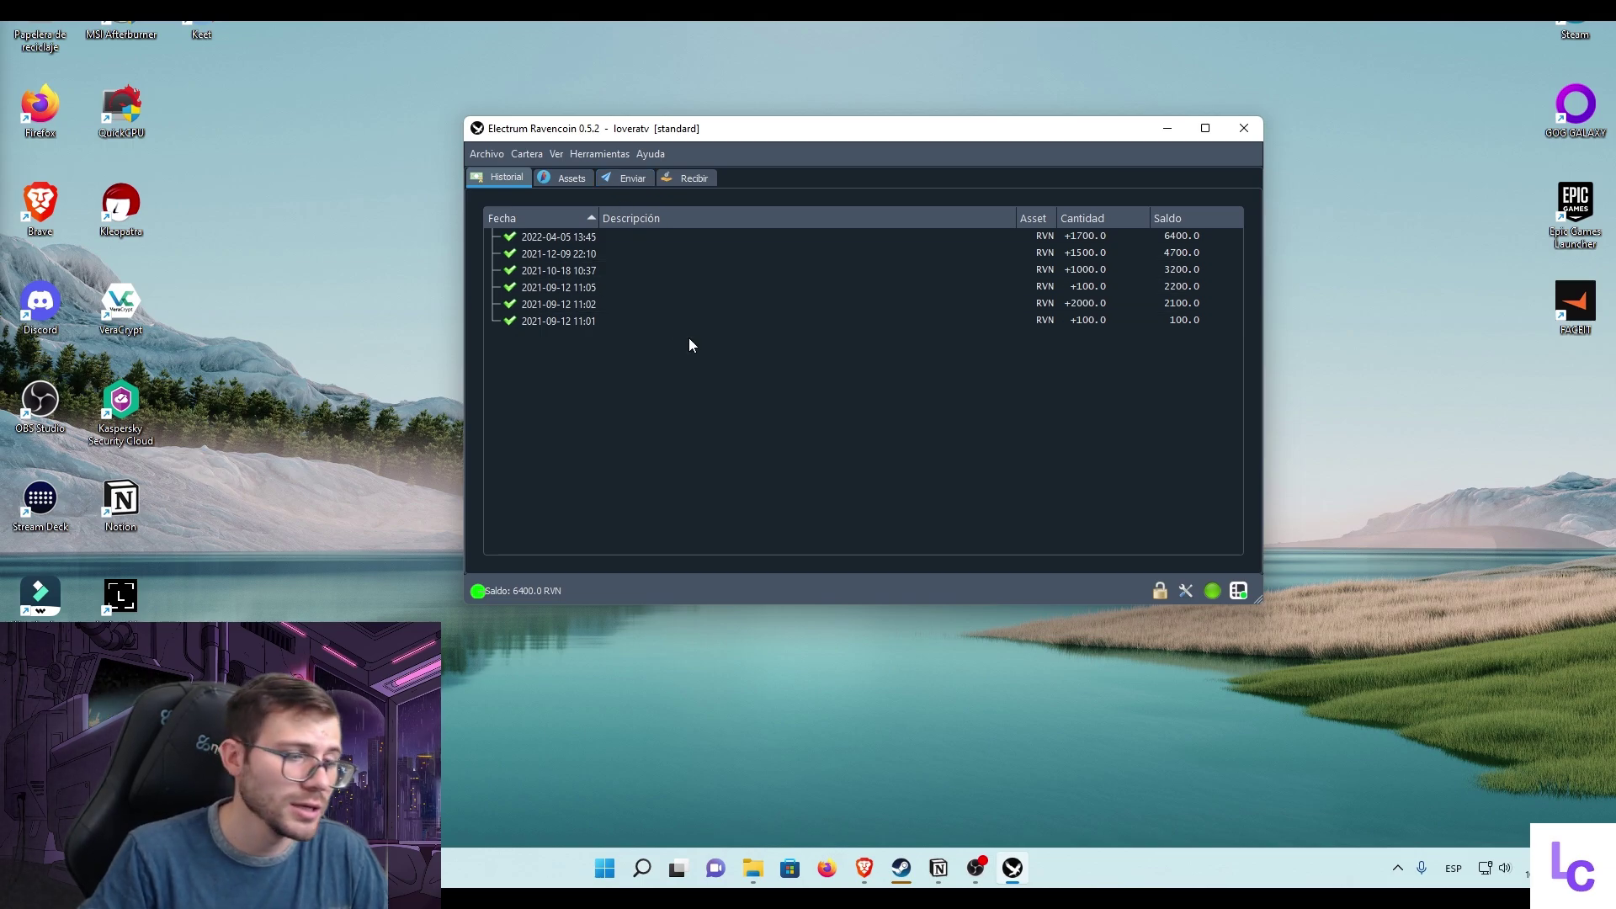